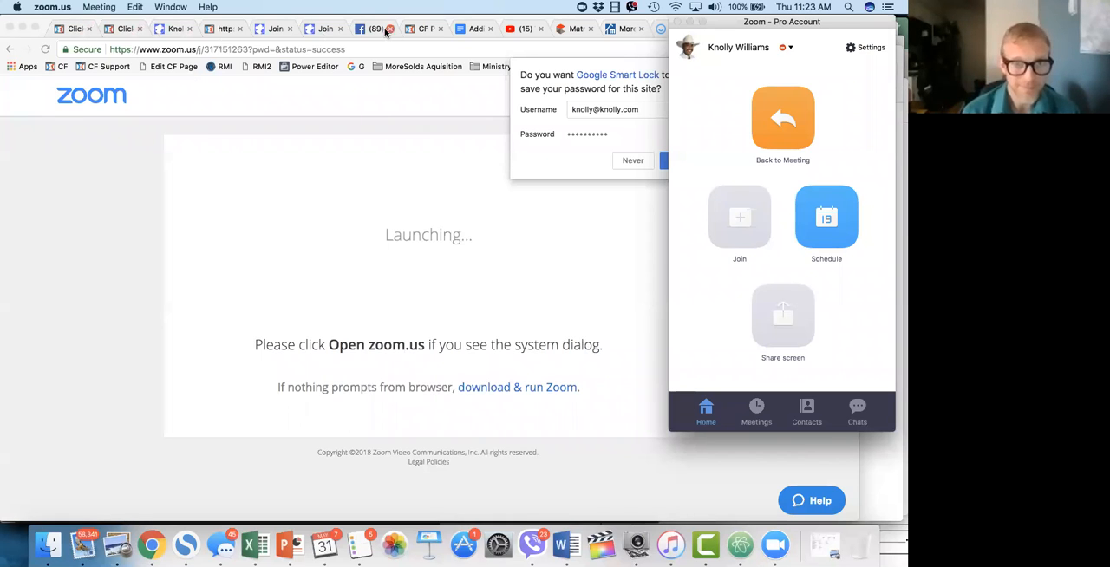
Step: Switch to the first Chrome tab and load facebook.com
{"action": "left_click", "coordinate": [74, 32]}
{"action": "left_click", "coordinate": [74, 32]}
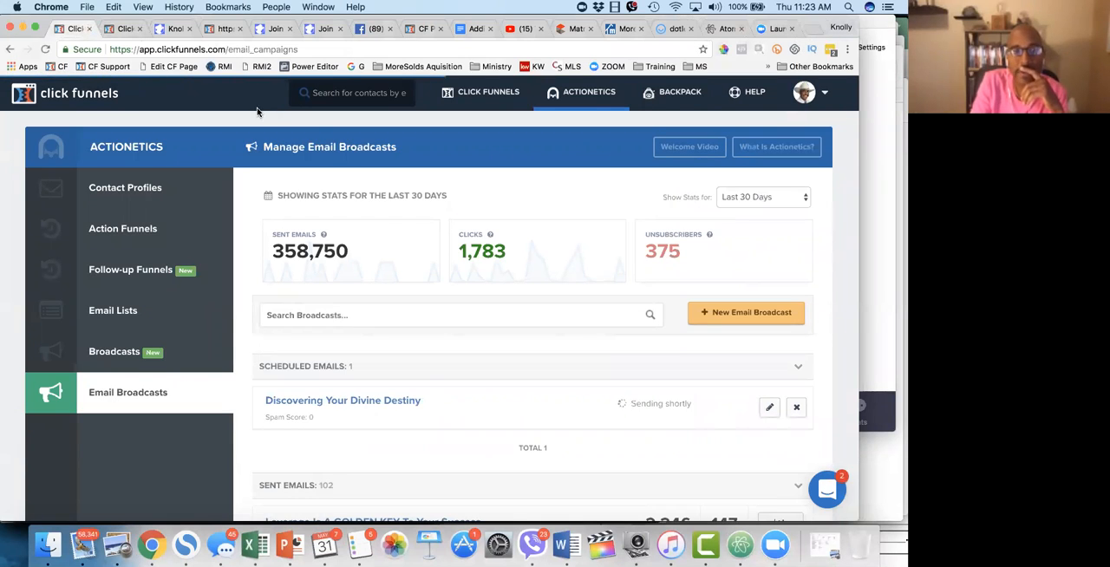
{"action": "triple_click", "coordinate": [178, 52]}
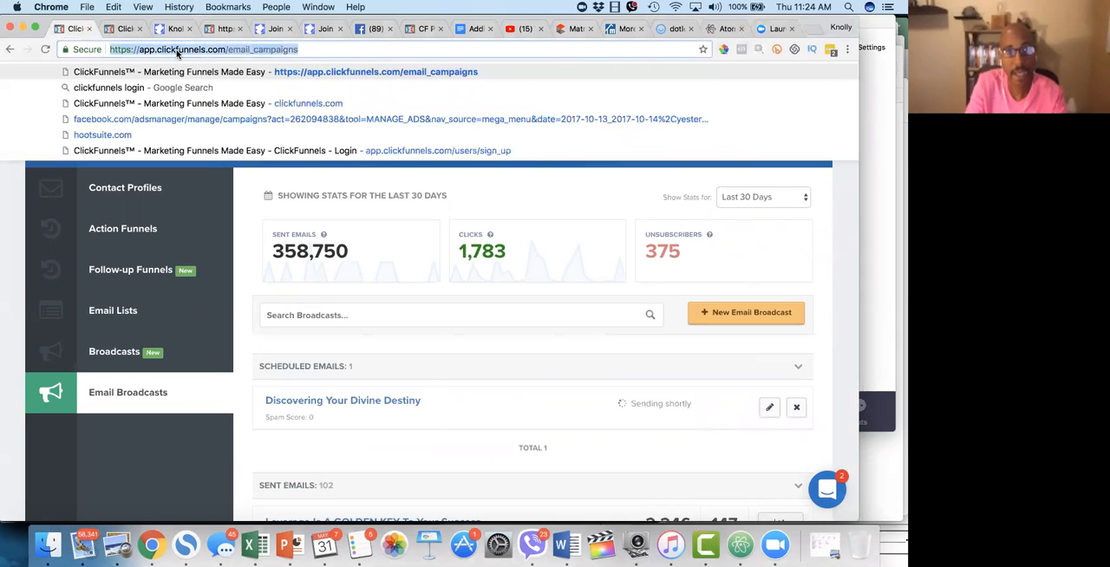
{"action": "type", "text": "facebook.com"}
{"action": "key", "text": "Return"}
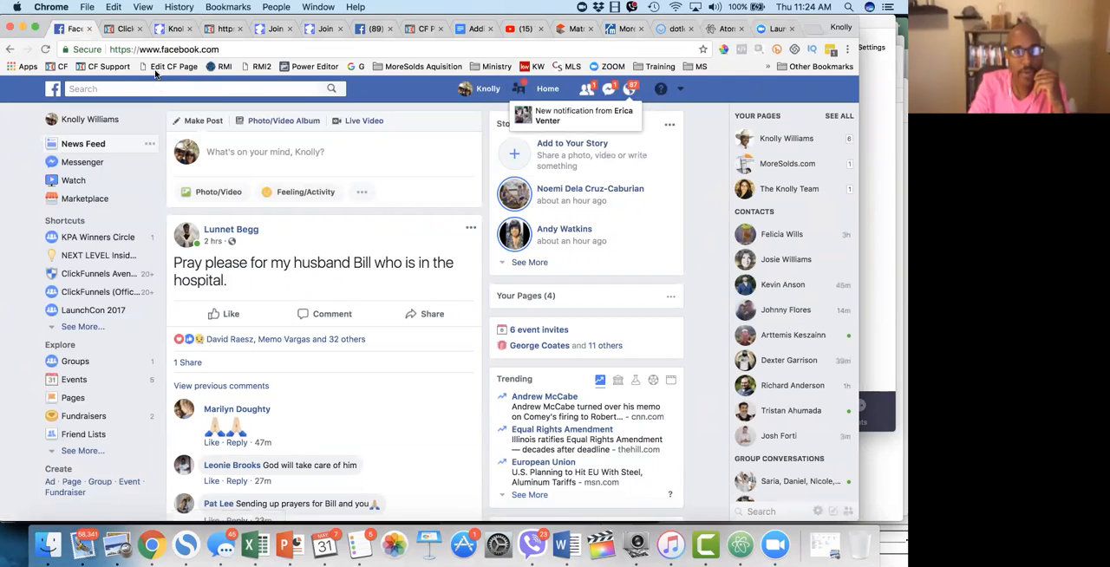
Step: Open Facebook's ad management page from the saved Power Editor bookmark
{"action": "left_click", "coordinate": [682, 90]}
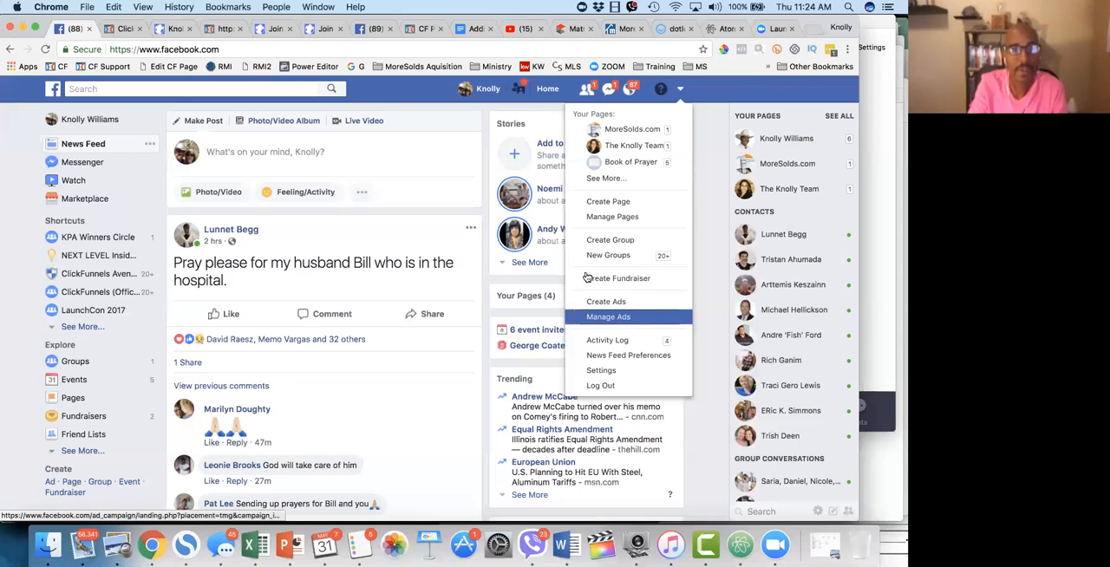
{"action": "left_click", "coordinate": [399, 91]}
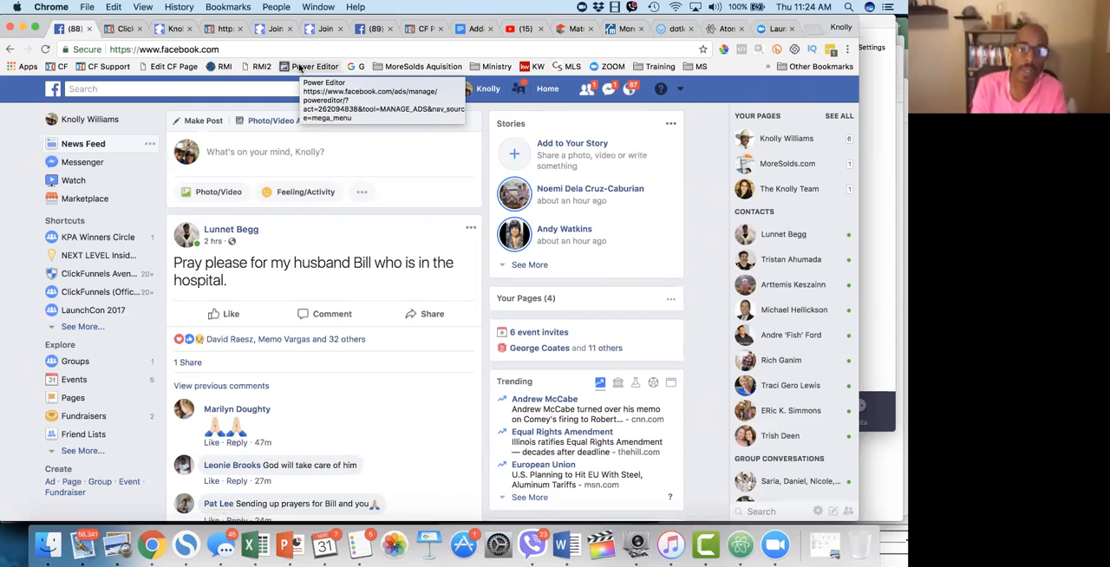
{"action": "left_click", "coordinate": [299, 68]}
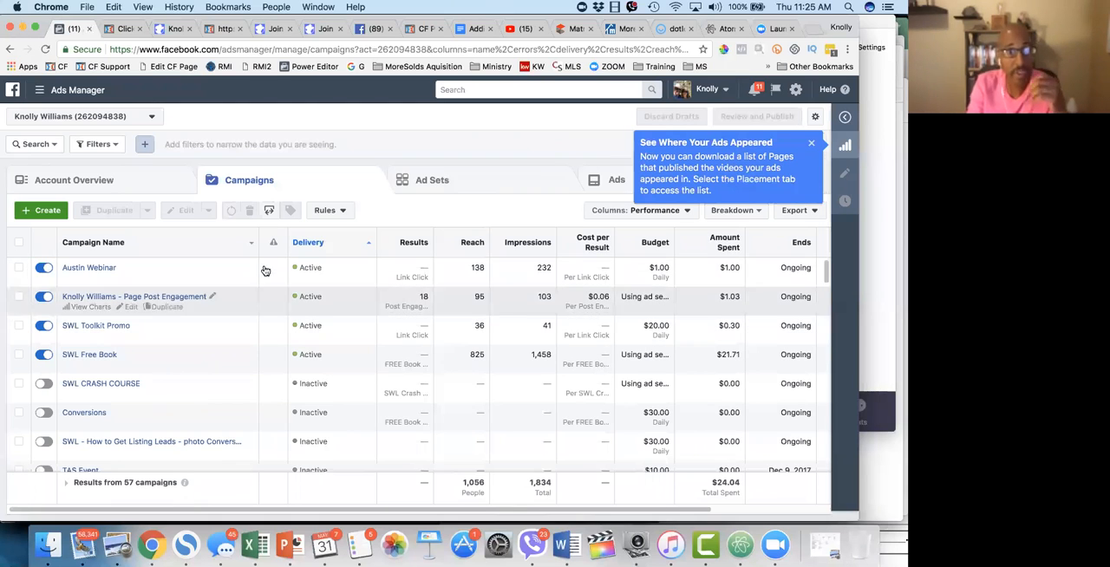
Step: Switch to the first personal ad account in the account list and look across its campaign columns
{"action": "left_click", "coordinate": [152, 119]}
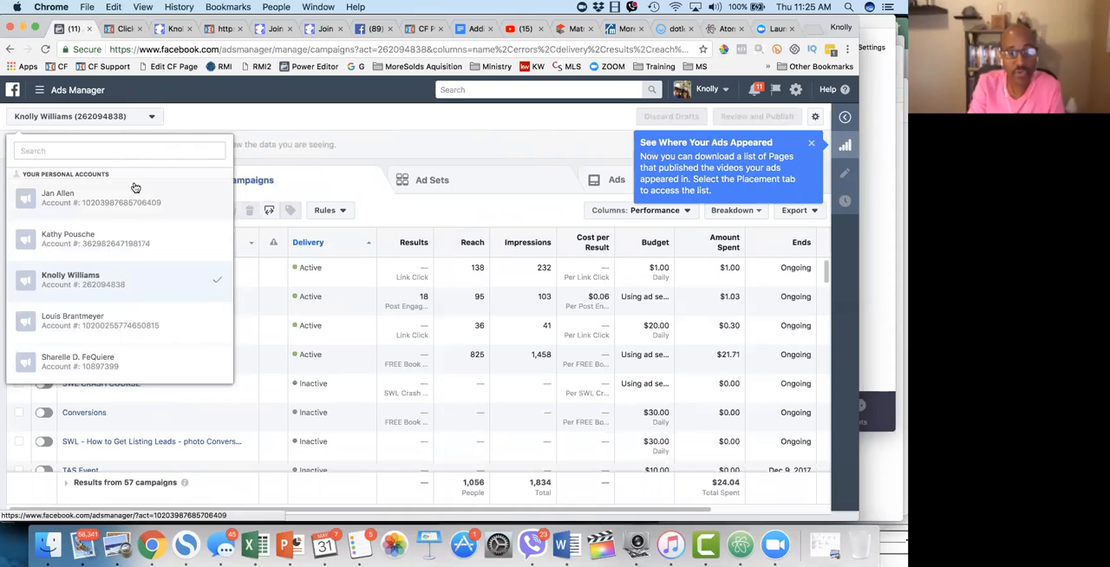
{"action": "left_click", "coordinate": [99, 200]}
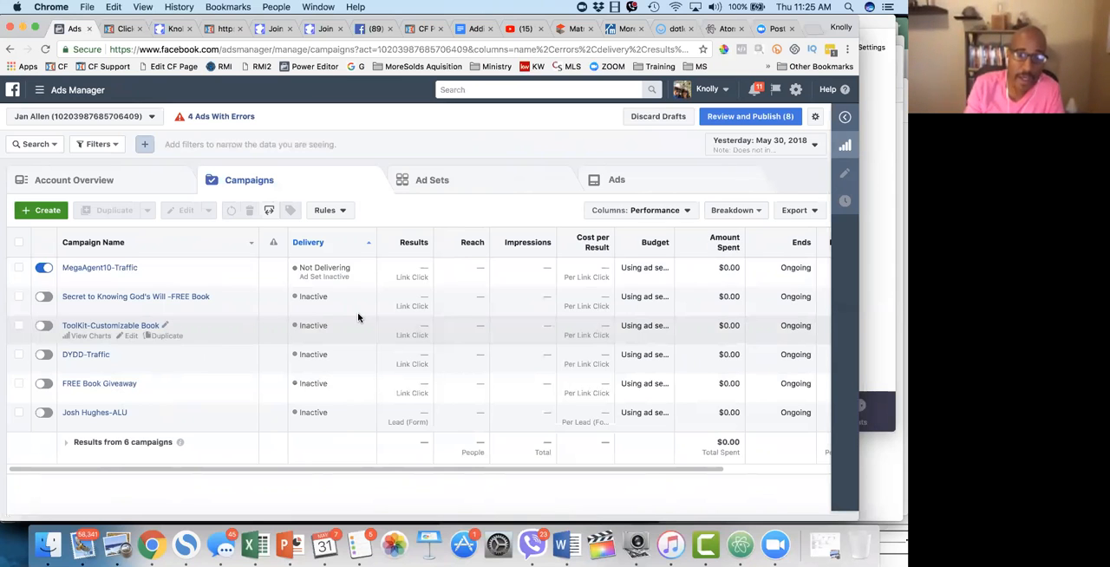
{"action": "scroll", "coordinate": [356, 317], "scroll_direction": "right", "scroll_amount": 3}
{"action": "scroll", "coordinate": [357, 318], "scroll_direction": "left", "scroll_amount": 3}
{"action": "scroll", "coordinate": [357, 317], "scroll_direction": "right", "scroll_amount": 3}
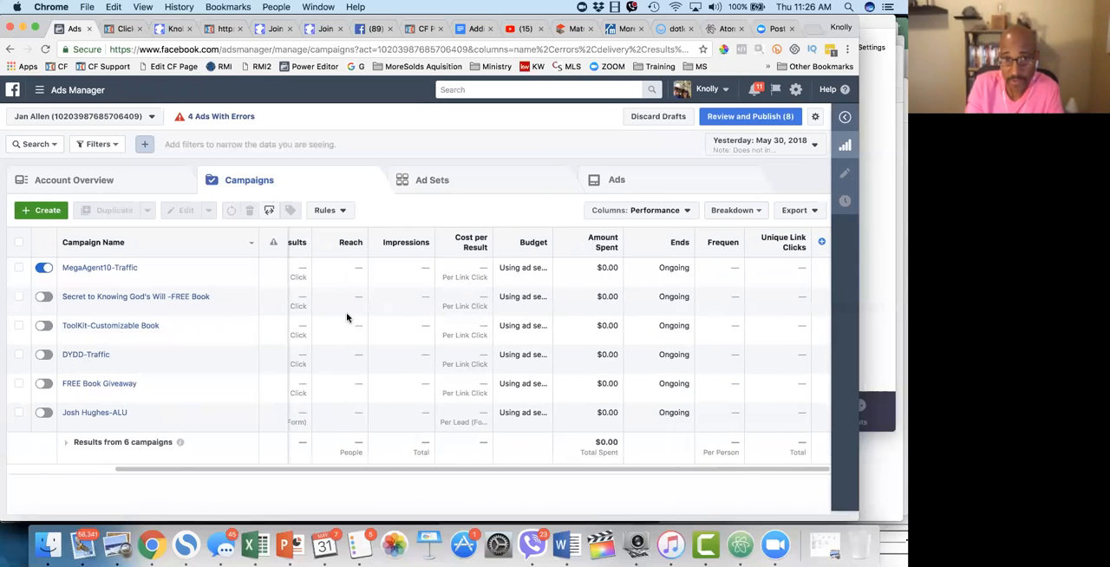
{"action": "scroll", "coordinate": [330, 303], "scroll_direction": "left", "scroll_amount": 3}
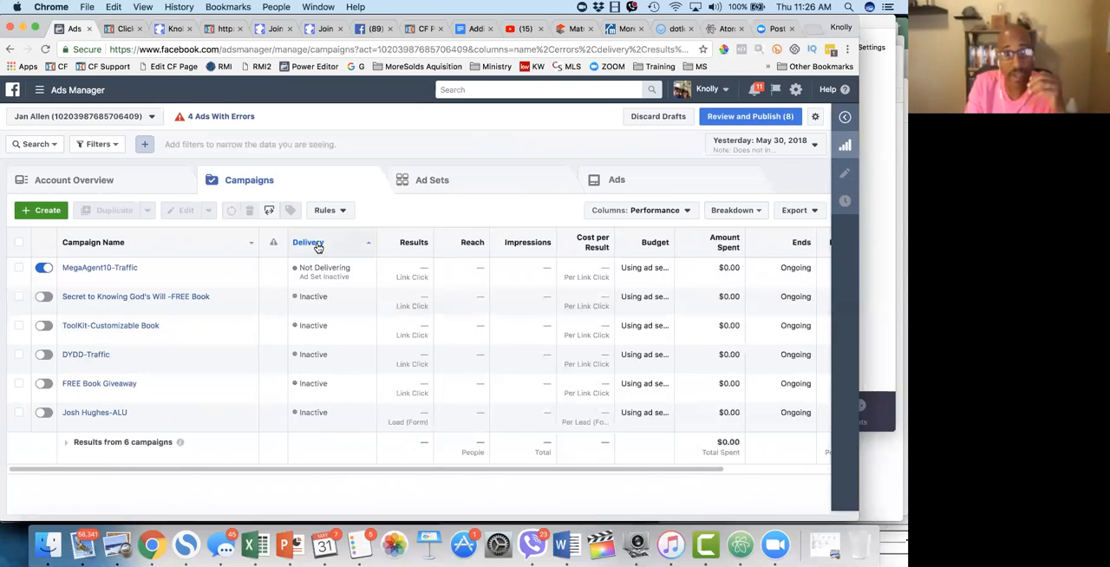
Step: View the ad sets of the MegaAgent10-Traffic campaign and their performance columns
{"action": "left_click", "coordinate": [104, 268]}
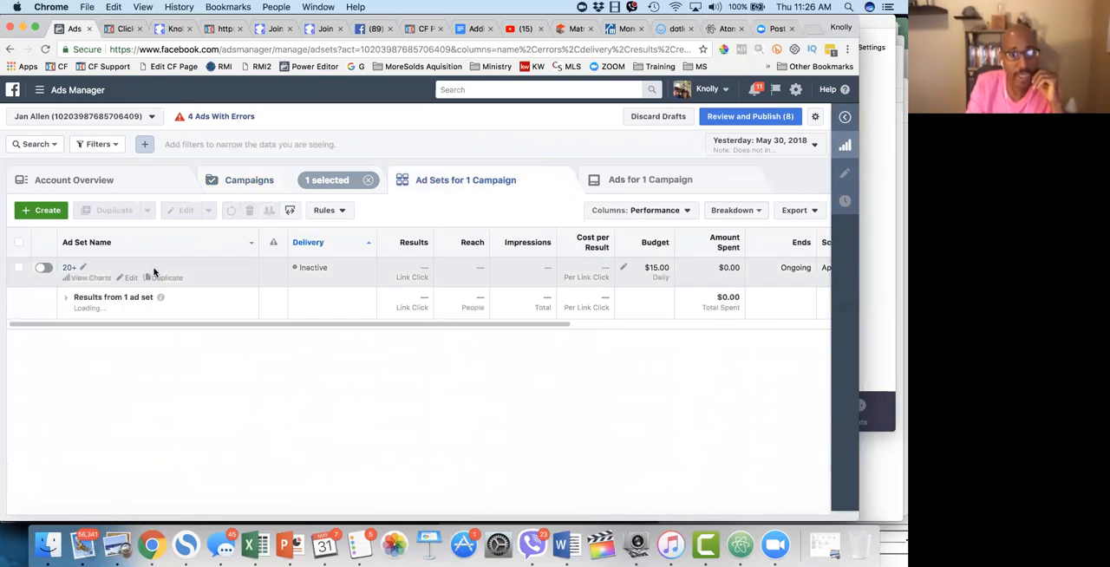
{"action": "scroll", "coordinate": [756, 267], "scroll_direction": "right", "scroll_amount": 5}
{"action": "scroll", "coordinate": [318, 293], "scroll_direction": "left", "scroll_amount": 5}
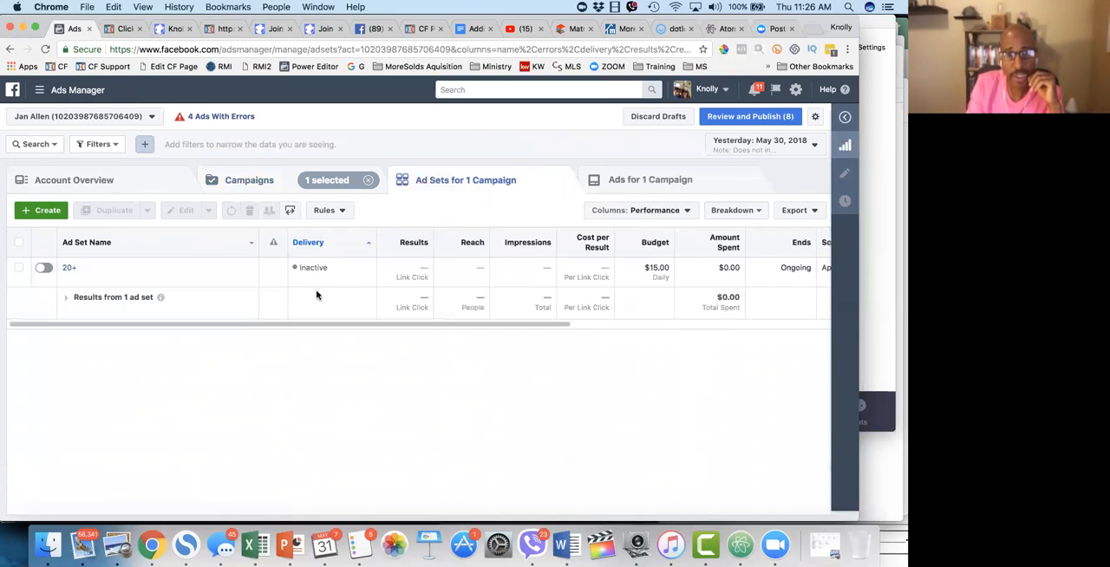
{"action": "left_click", "coordinate": [165, 278]}
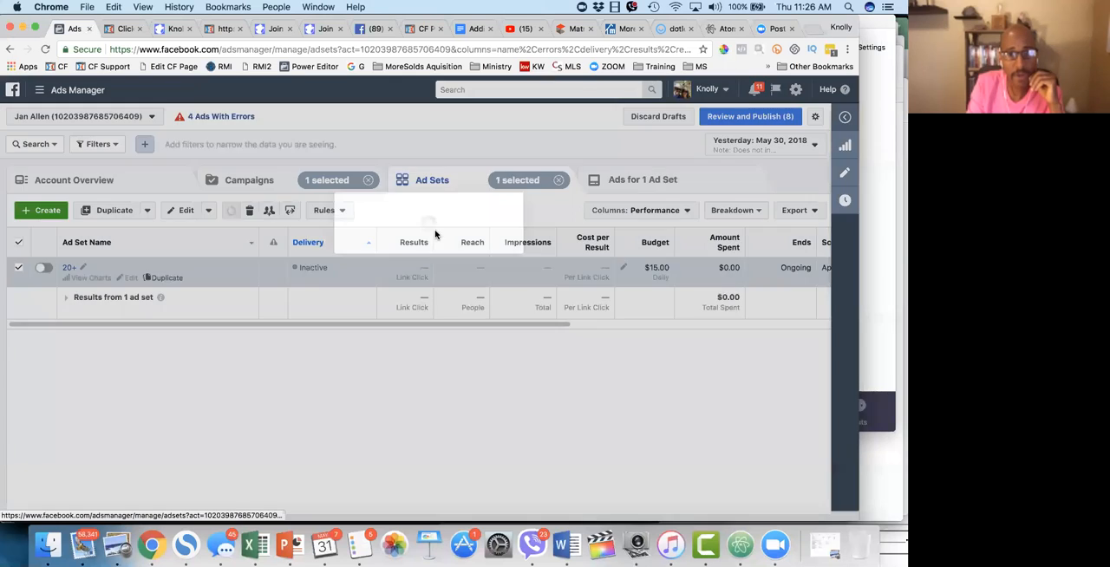
{"action": "left_click", "coordinate": [528, 444]}
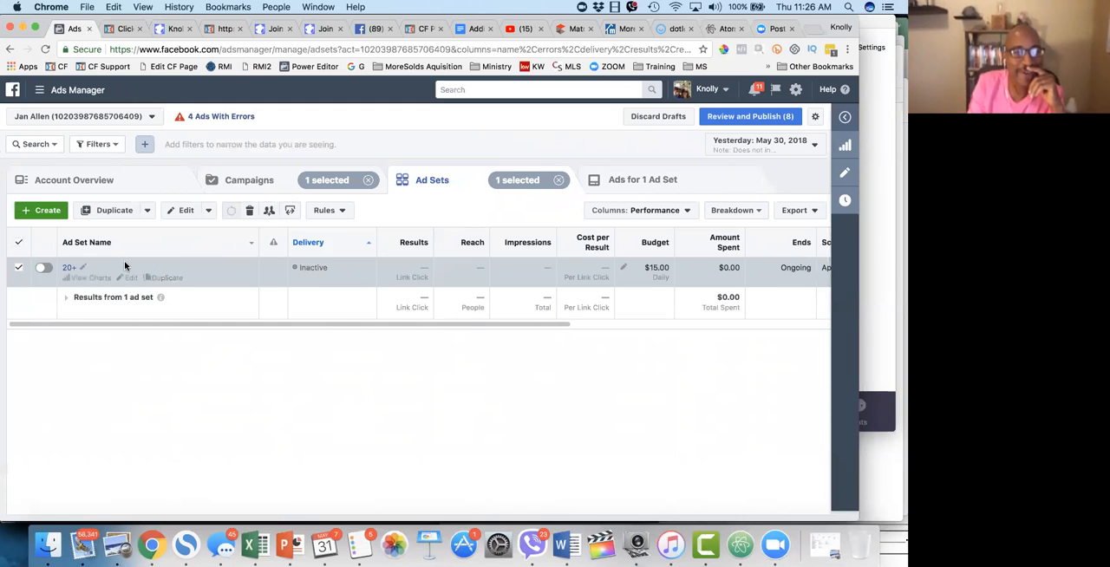
{"action": "left_click", "coordinate": [126, 281]}
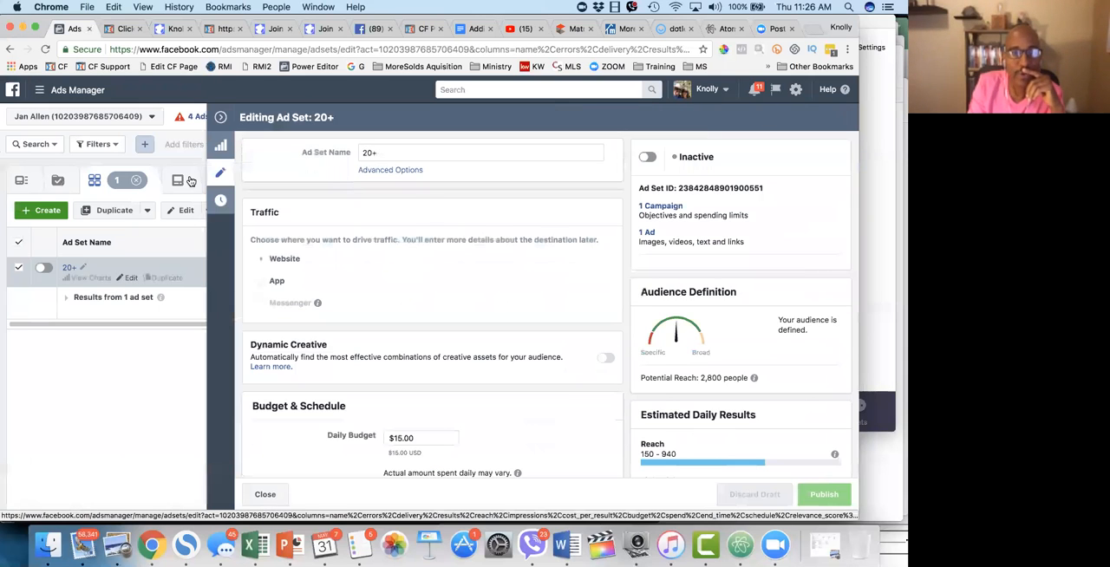
{"action": "left_click", "coordinate": [220, 116]}
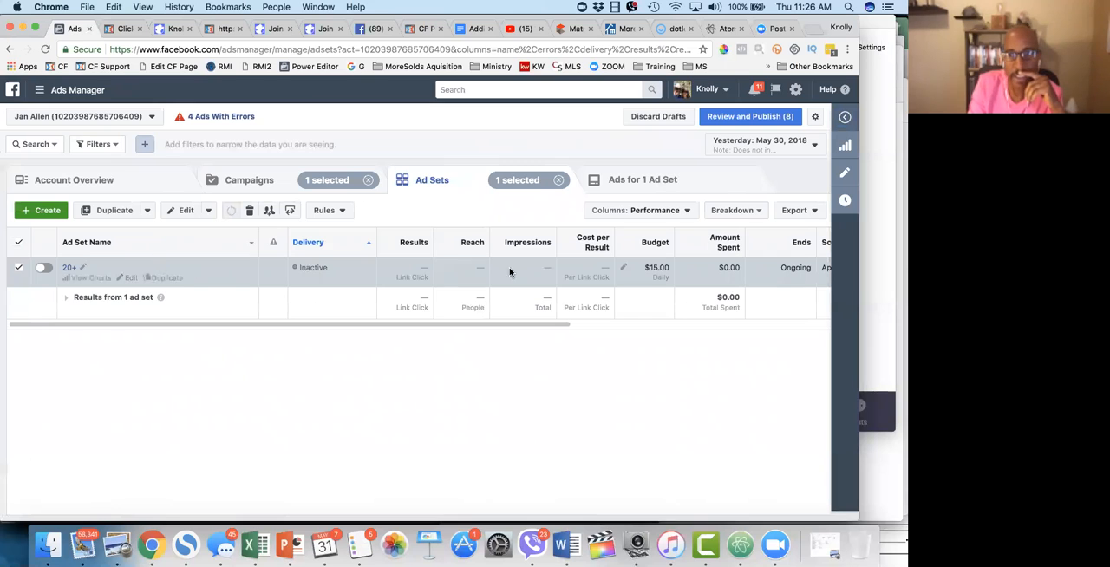
{"action": "left_click", "coordinate": [845, 177]}
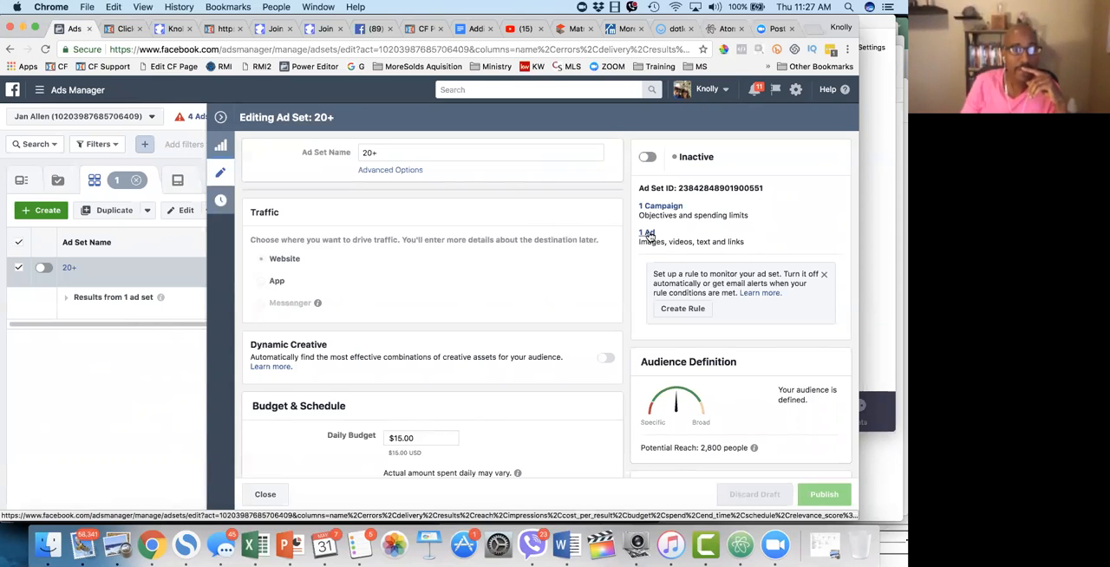
{"action": "left_click", "coordinate": [222, 118]}
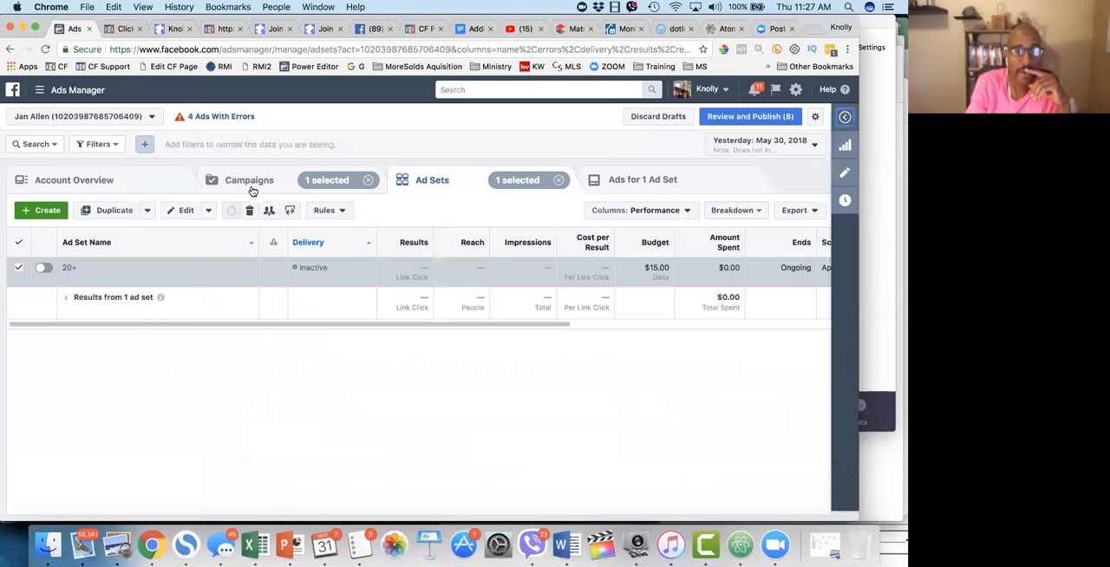
{"action": "left_click", "coordinate": [240, 183]}
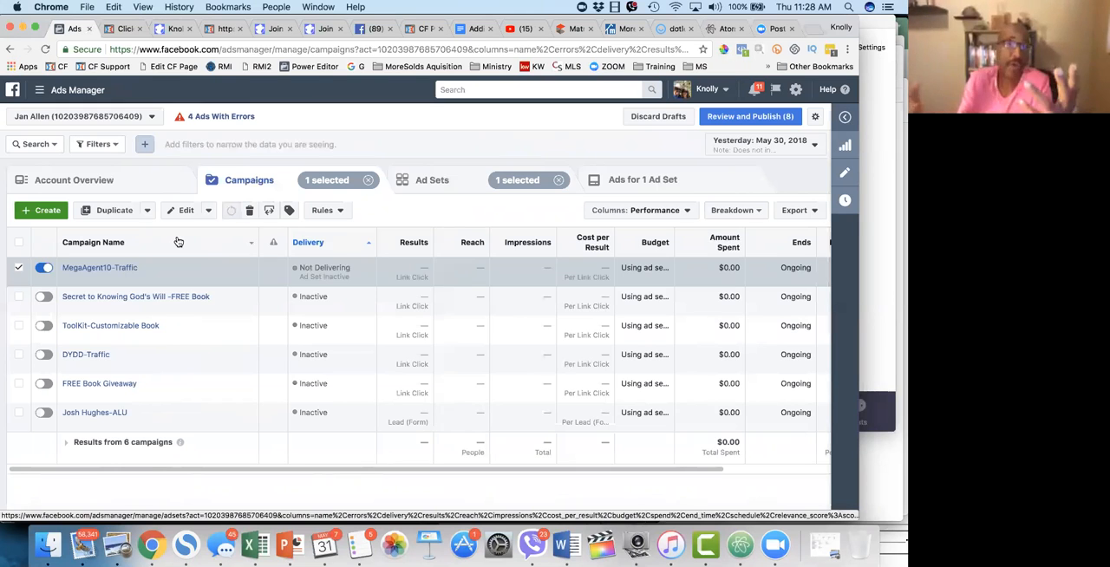
Step: Open the 20+ ad set of the MegaAgent10-Traffic campaign for editing
{"action": "left_click", "coordinate": [121, 268]}
{"action": "mouse_move", "coordinate": [240, 269]}
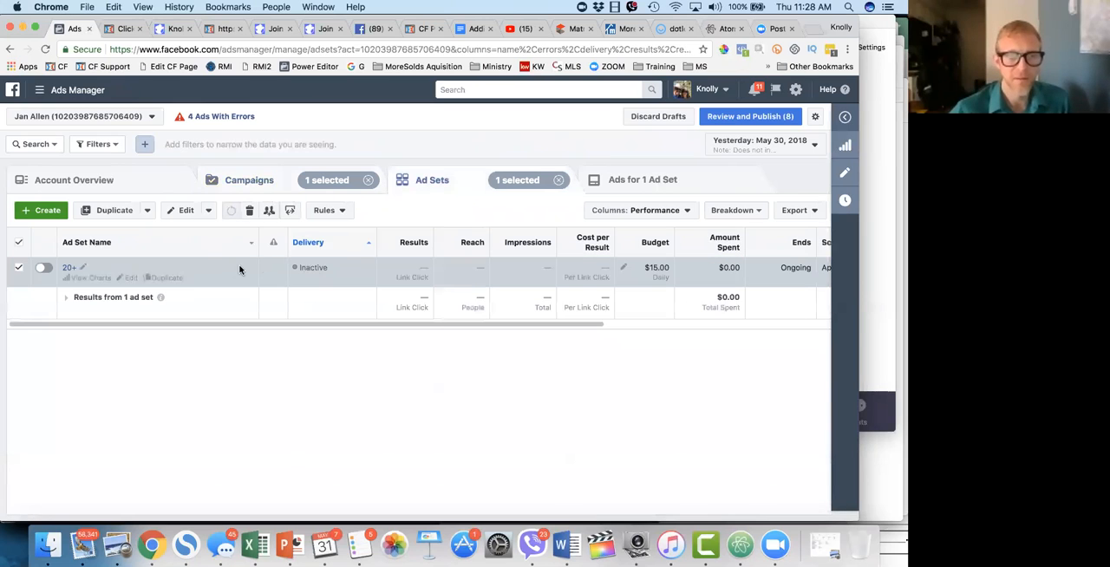
{"action": "left_click", "coordinate": [130, 279]}
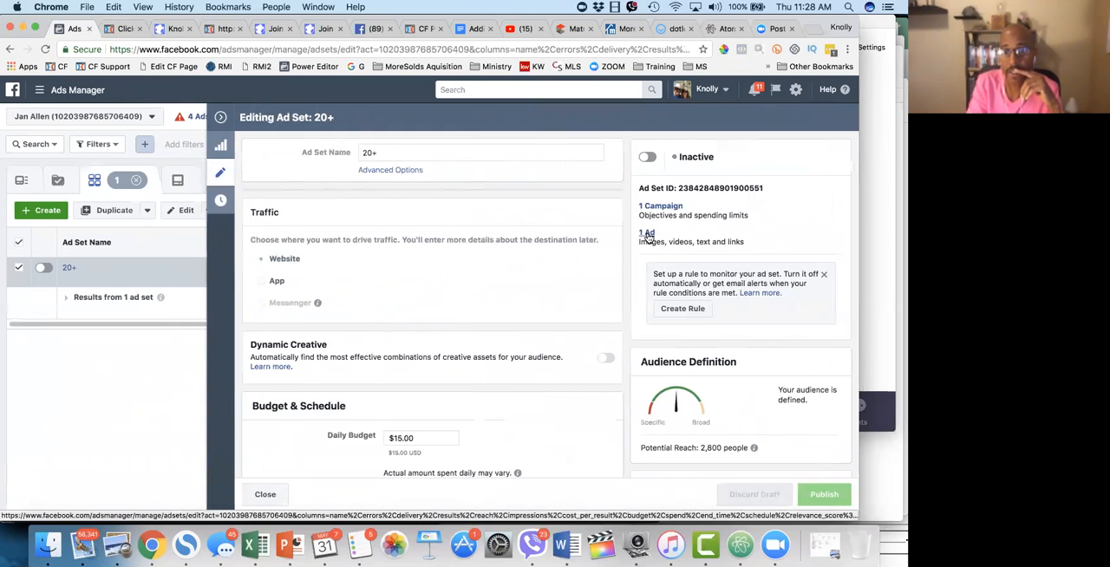
Step: Look through the 20+ ad set's traffic, budget, audience, placement and optimization settings
{"action": "scroll", "coordinate": [582, 395], "scroll_direction": "down", "scroll_amount": 4}
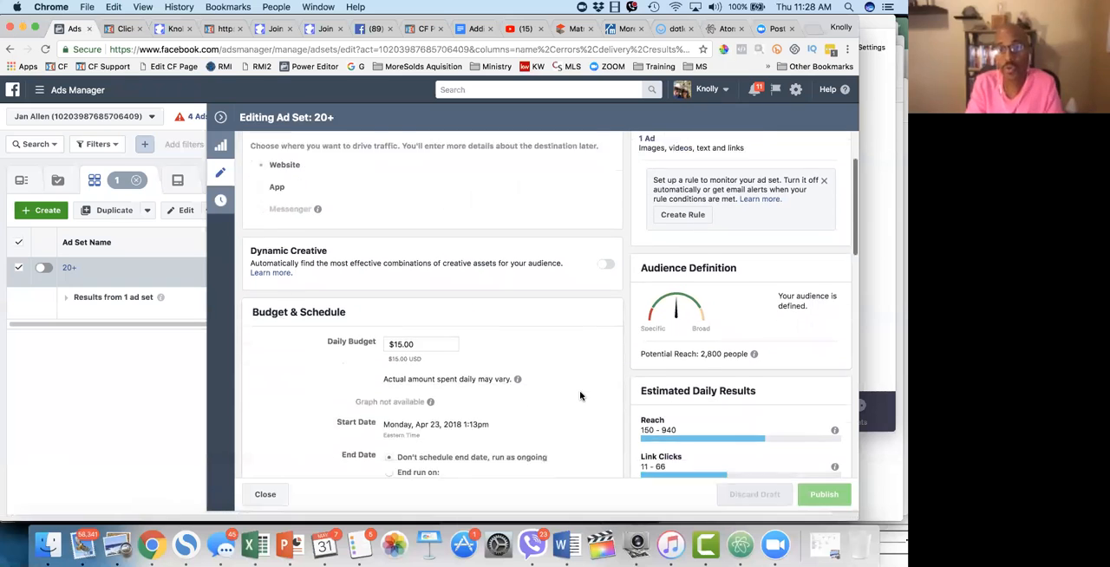
{"action": "scroll", "coordinate": [580, 395], "scroll_direction": "down", "scroll_amount": 8}
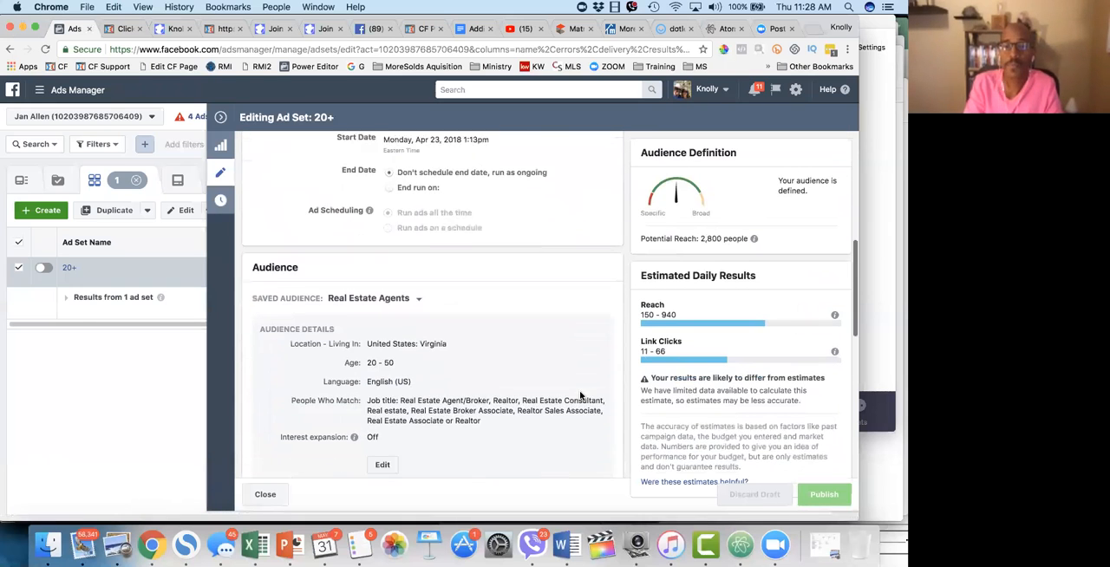
{"action": "scroll", "coordinate": [579, 390], "scroll_direction": "down", "scroll_amount": 10}
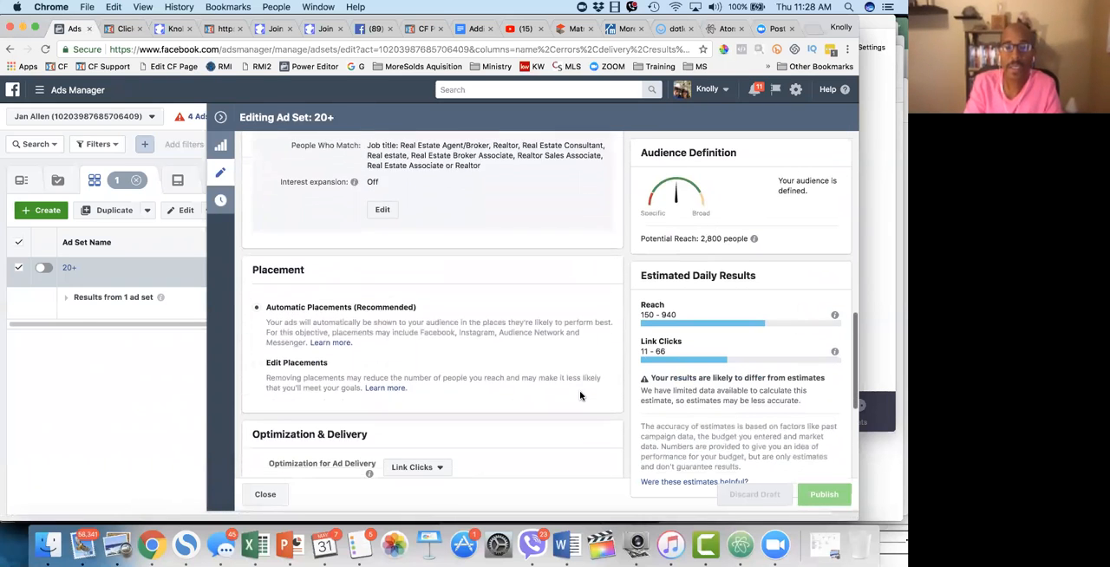
{"action": "scroll", "coordinate": [580, 395], "scroll_direction": "down", "scroll_amount": 2}
{"action": "scroll", "coordinate": [580, 396], "scroll_direction": "up", "scroll_amount": 20}
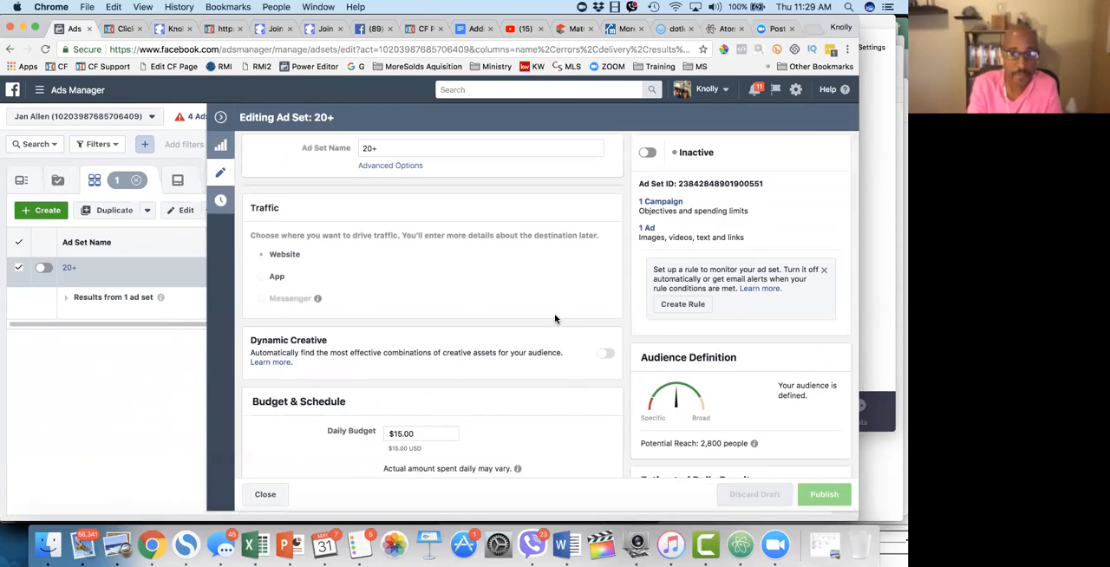
{"action": "scroll", "coordinate": [553, 317], "scroll_direction": "down", "scroll_amount": 2}
{"action": "scroll", "coordinate": [550, 316], "scroll_direction": "up", "scroll_amount": 2}
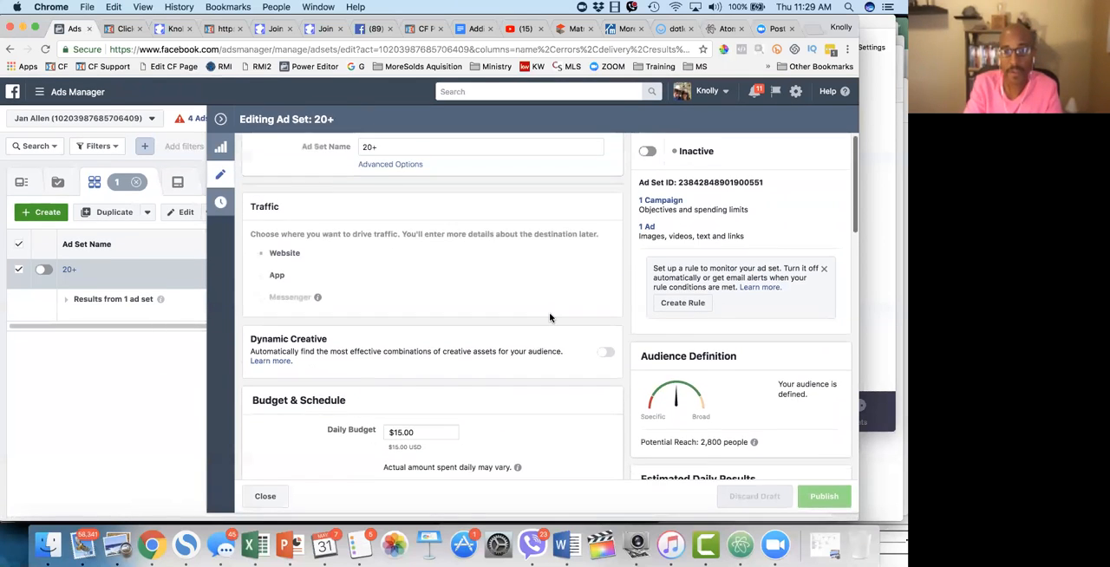
Step: Examine the ad set's daily budget, schedule and saved Real Estate Agents audience details
{"action": "scroll", "coordinate": [550, 318], "scroll_direction": "down", "scroll_amount": 5}
{"action": "scroll", "coordinate": [542, 295], "scroll_direction": "down", "scroll_amount": 1}
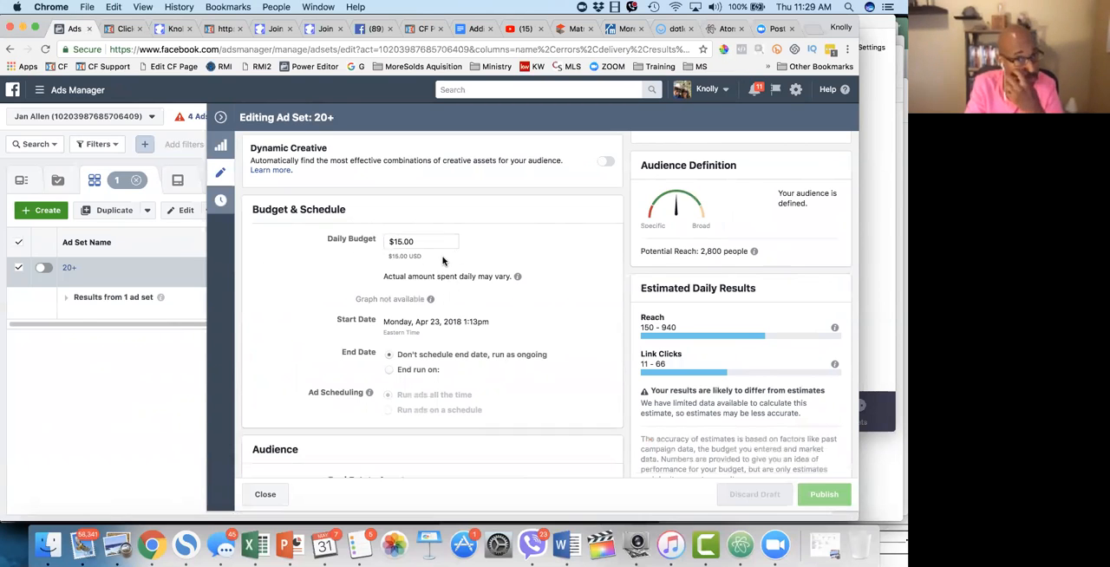
{"action": "scroll", "coordinate": [442, 260], "scroll_direction": "down", "scroll_amount": 2}
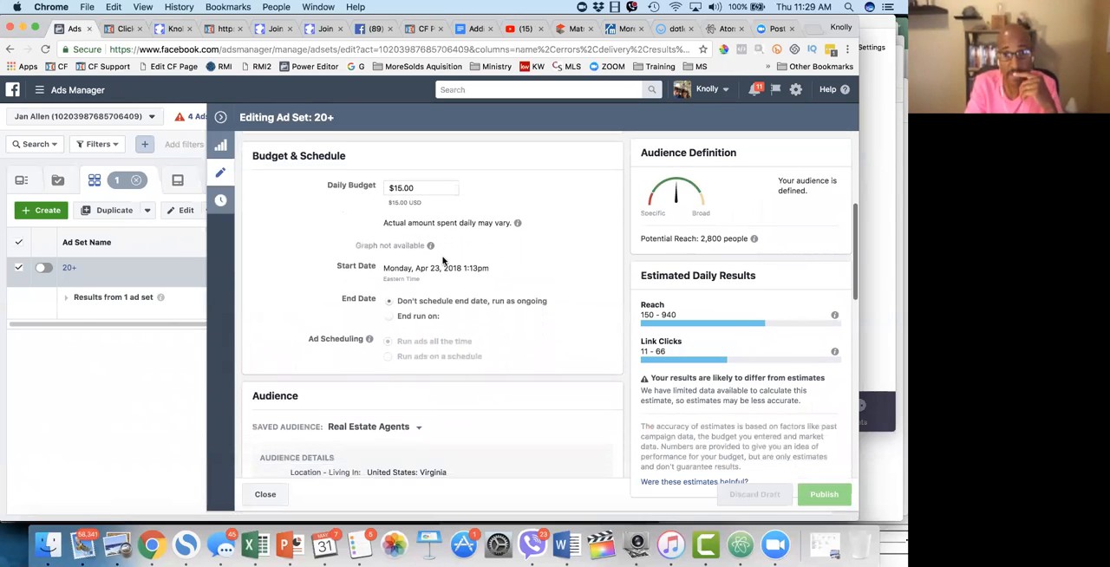
{"action": "scroll", "coordinate": [442, 260], "scroll_direction": "down", "scroll_amount": 4}
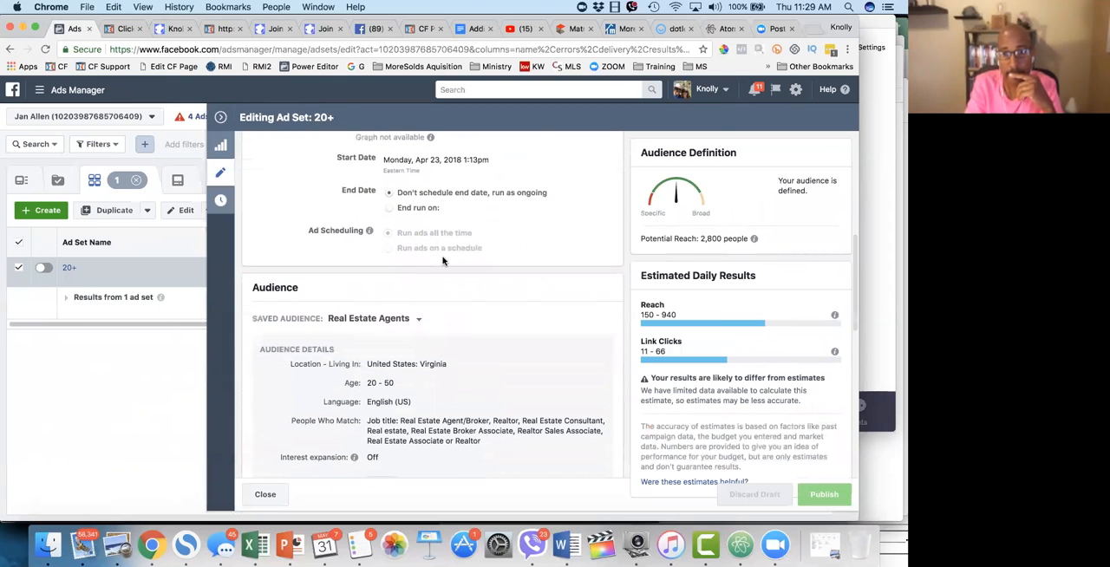
{"action": "scroll", "coordinate": [443, 260], "scroll_direction": "up", "scroll_amount": 3}
{"action": "scroll", "coordinate": [442, 260], "scroll_direction": "up", "scroll_amount": 2}
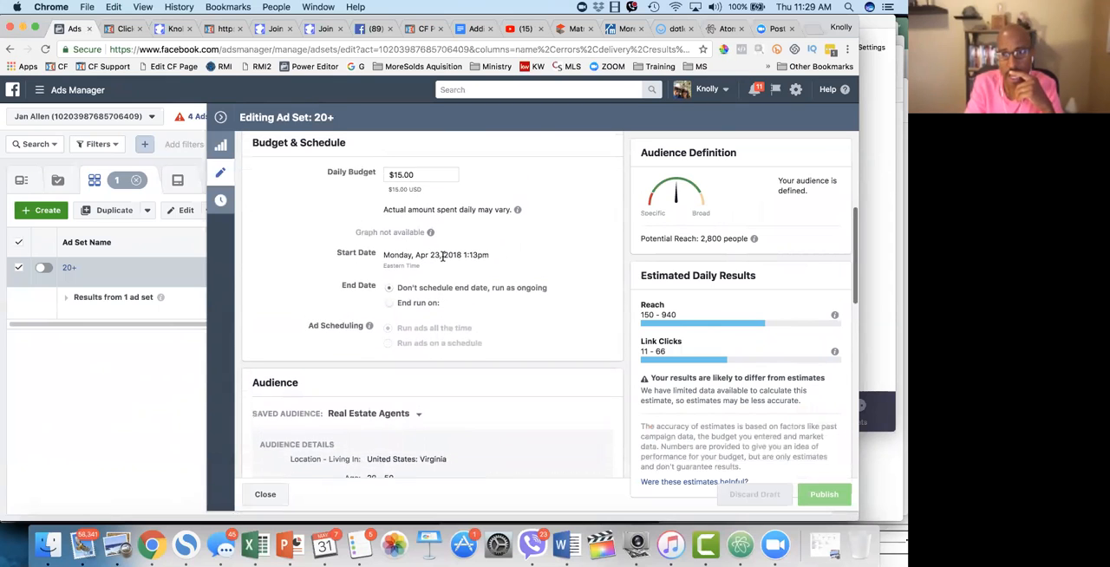
{"action": "scroll", "coordinate": [442, 260], "scroll_direction": "down", "scroll_amount": 3}
{"action": "scroll", "coordinate": [443, 260], "scroll_direction": "up", "scroll_amount": 4}
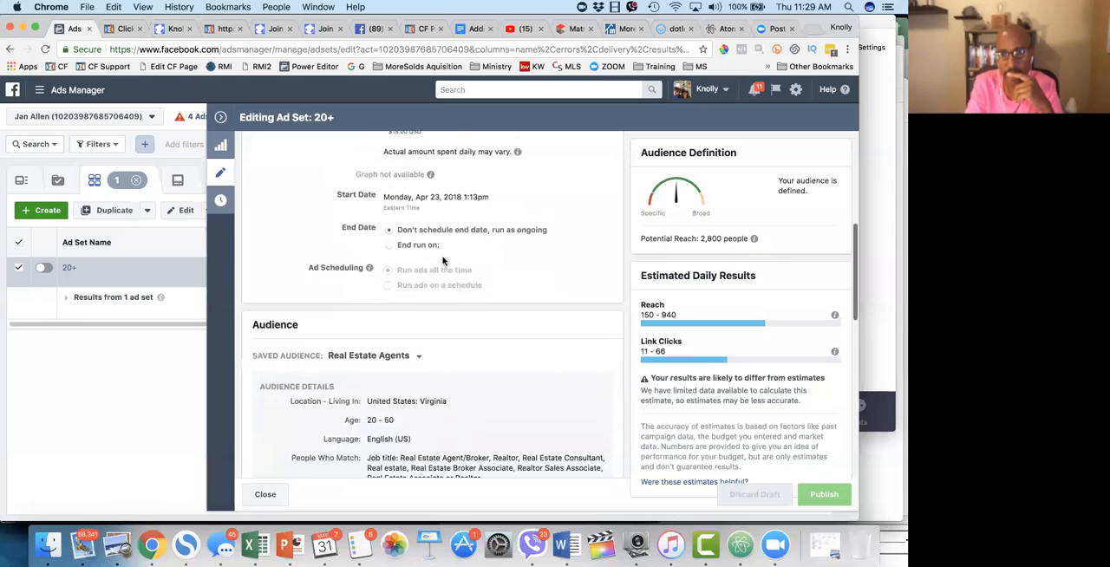
{"action": "scroll", "coordinate": [442, 260], "scroll_direction": "down", "scroll_amount": 2}
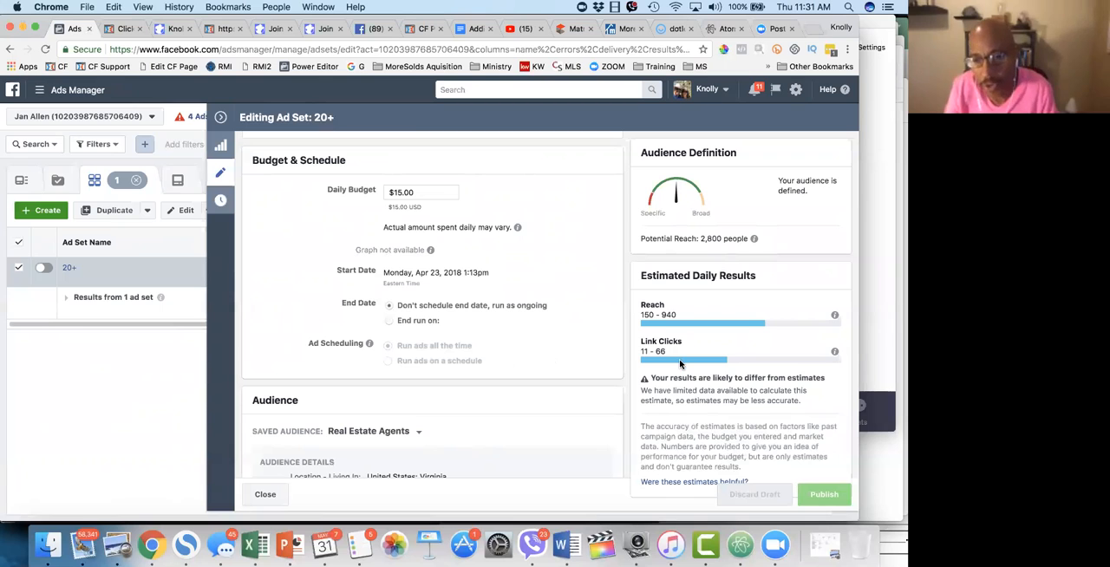
Step: Examine an enlarged view of the ad set's estimated daily reach and link clicks
{"action": "scroll", "coordinate": [711, 386], "scroll_direction": "up", "scroll_amount": 1}
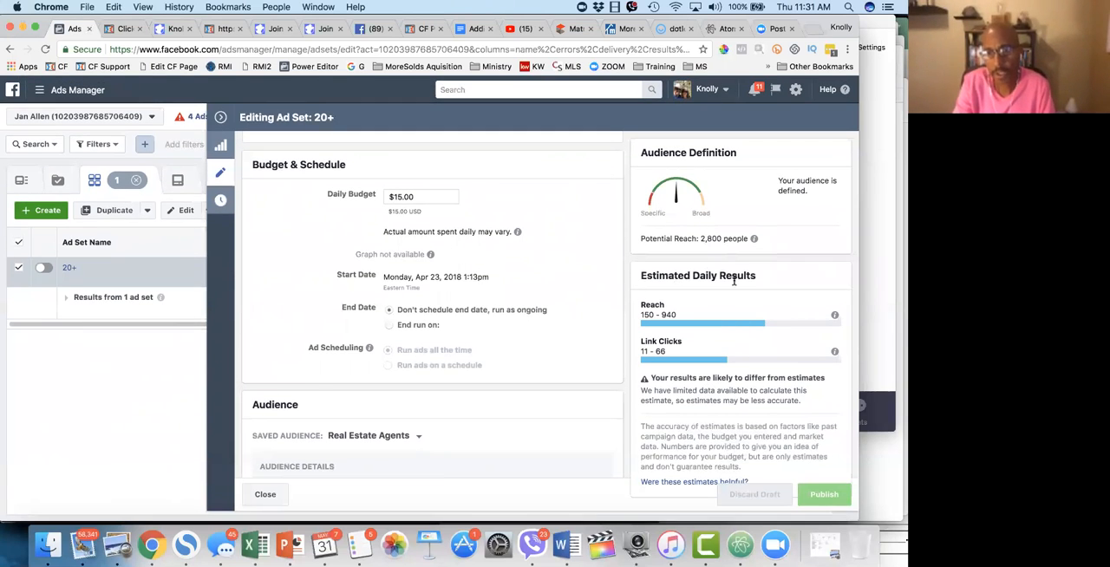
{"action": "scroll", "coordinate": [759, 354], "scroll_direction": "up", "scroll_amount": 1}
{"action": "scroll", "coordinate": [759, 354], "scroll_direction": "up", "scroll_amount": 5}
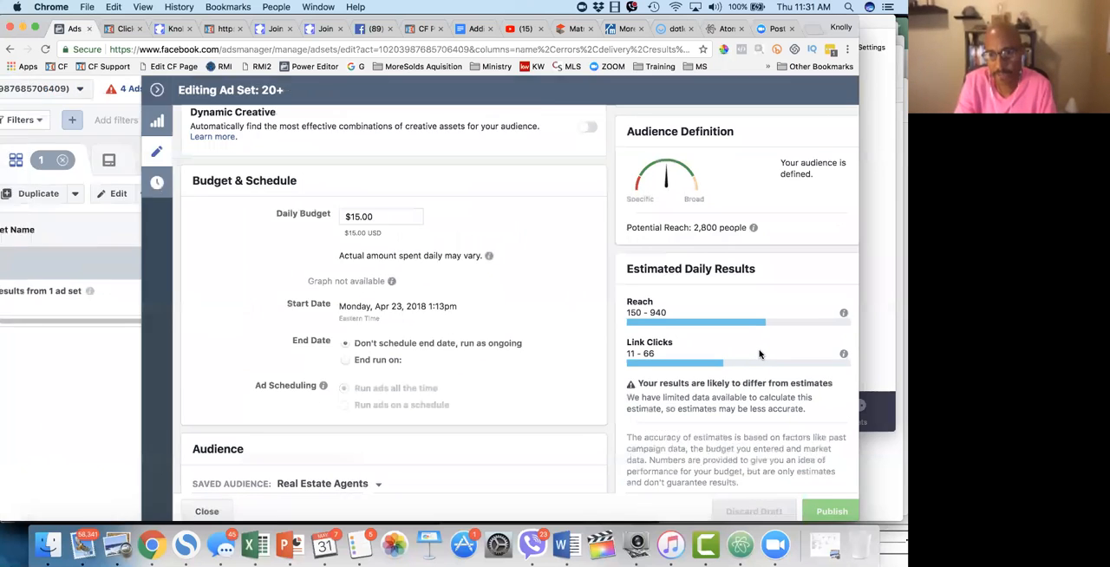
{"action": "scroll", "coordinate": [760, 354], "scroll_direction": "right", "scroll_amount": 3}
{"action": "scroll", "coordinate": [760, 354], "scroll_direction": "down", "scroll_amount": 3}
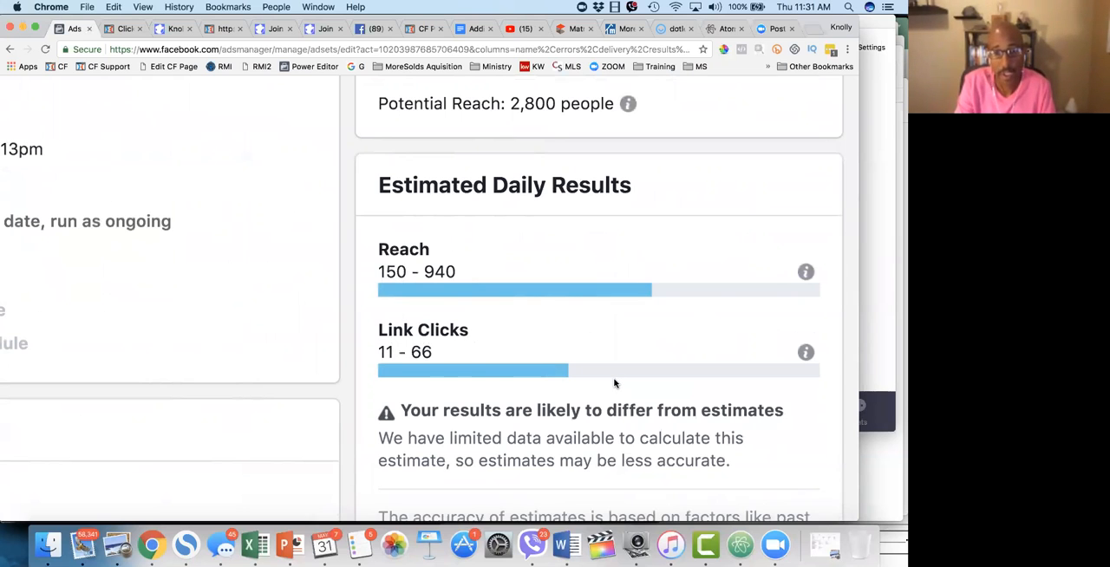
Step: Examine the accuracy notes under the ad set's estimated daily results and the saved Real Estate Agents audience details
{"action": "scroll", "coordinate": [614, 384], "scroll_direction": "down", "scroll_amount": 4}
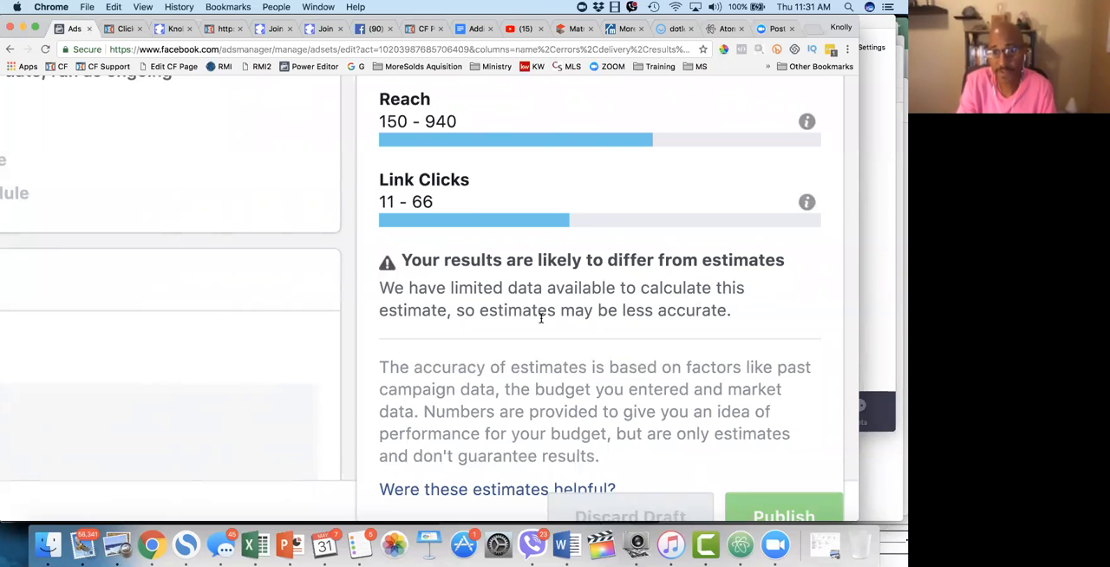
{"action": "scroll", "coordinate": [601, 413], "scroll_direction": "down", "scroll_amount": 2}
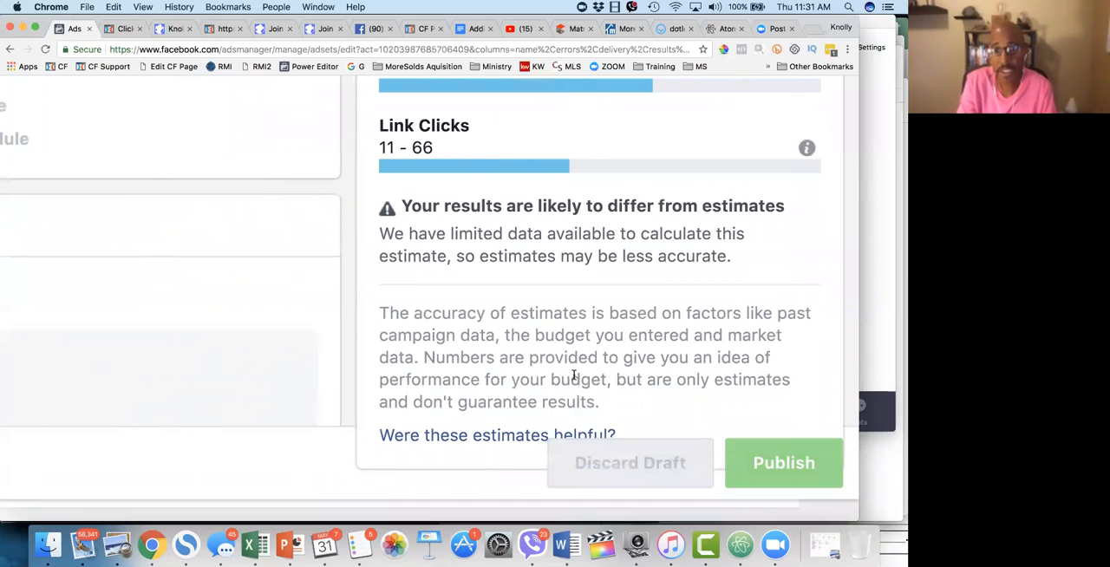
{"action": "scroll", "coordinate": [574, 376], "scroll_direction": "down", "scroll_amount": 5}
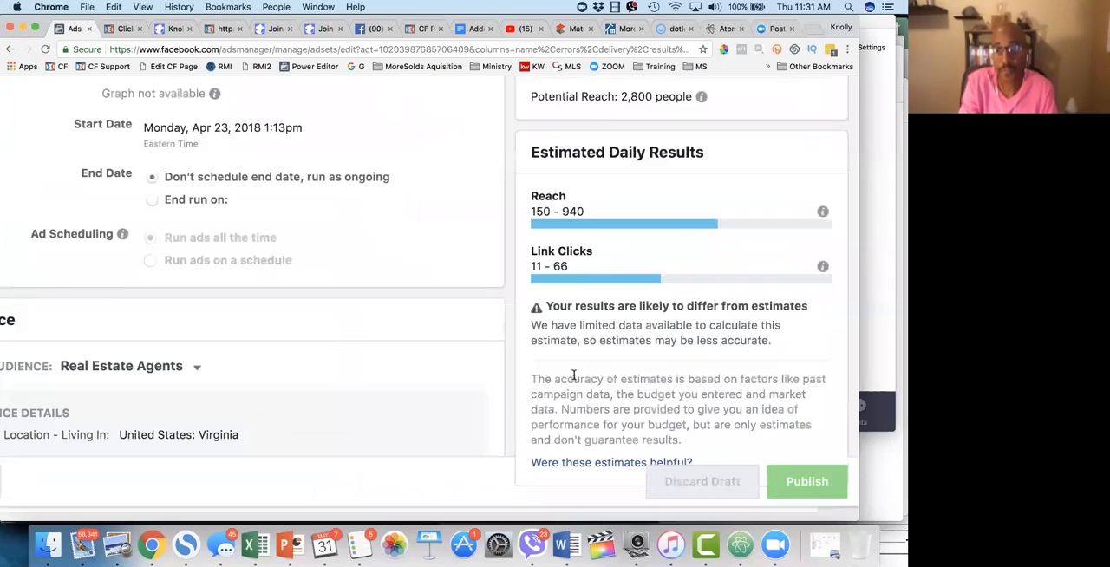
{"action": "scroll", "coordinate": [562, 301], "scroll_direction": "up", "scroll_amount": 3}
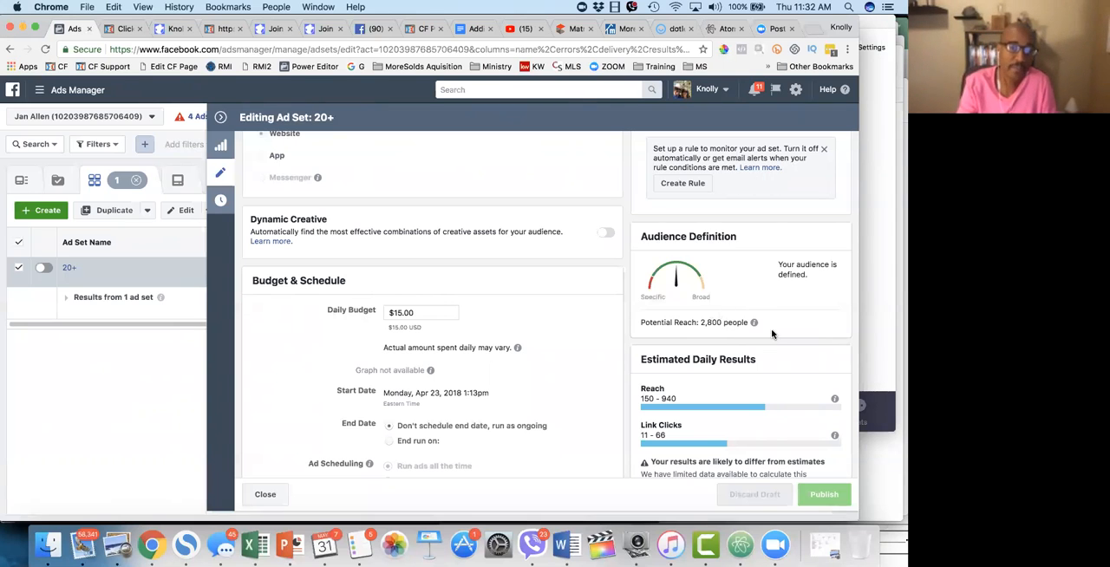
{"action": "scroll", "coordinate": [547, 403], "scroll_direction": "down", "scroll_amount": 3}
{"action": "scroll", "coordinate": [546, 403], "scroll_direction": "down", "scroll_amount": 3}
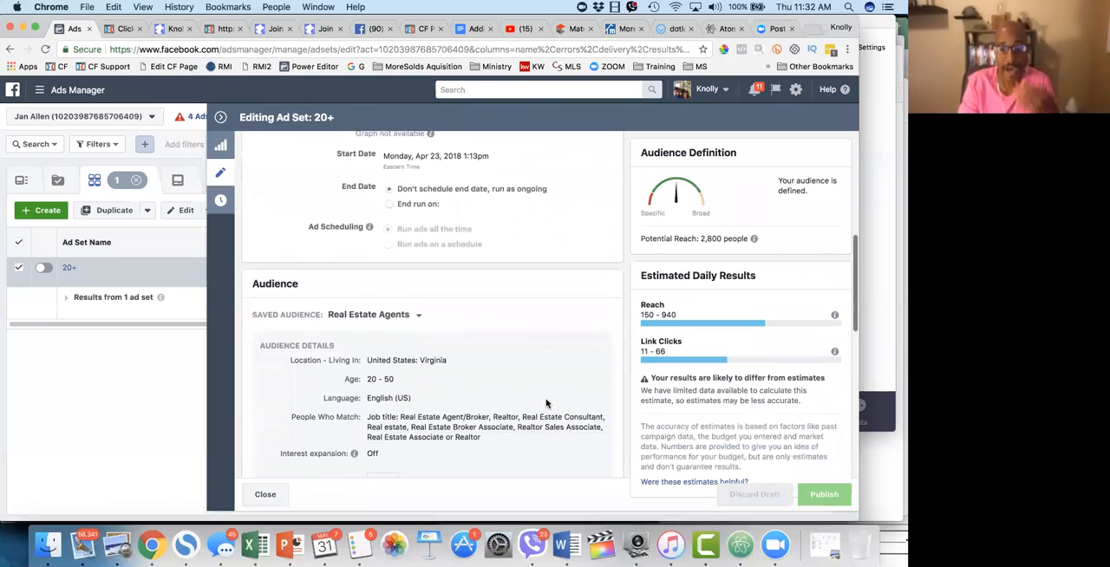
{"action": "scroll", "coordinate": [547, 403], "scroll_direction": "down", "scroll_amount": 1}
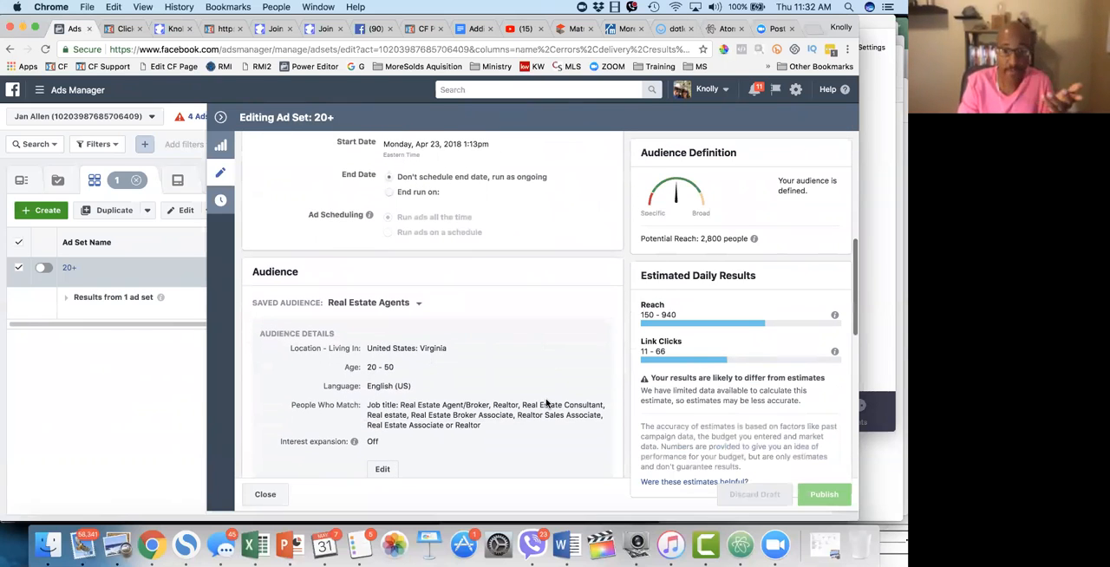
{"action": "scroll", "coordinate": [547, 403], "scroll_direction": "up", "scroll_amount": 1}
{"action": "scroll", "coordinate": [546, 403], "scroll_direction": "up", "scroll_amount": 2}
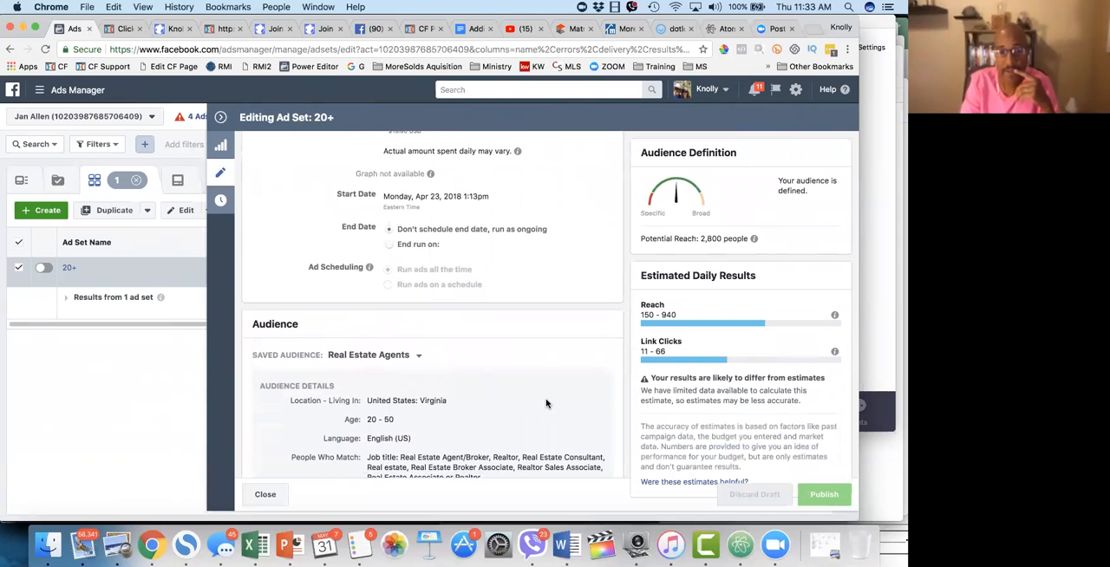
{"action": "scroll", "coordinate": [547, 403], "scroll_direction": "up", "scroll_amount": 8}
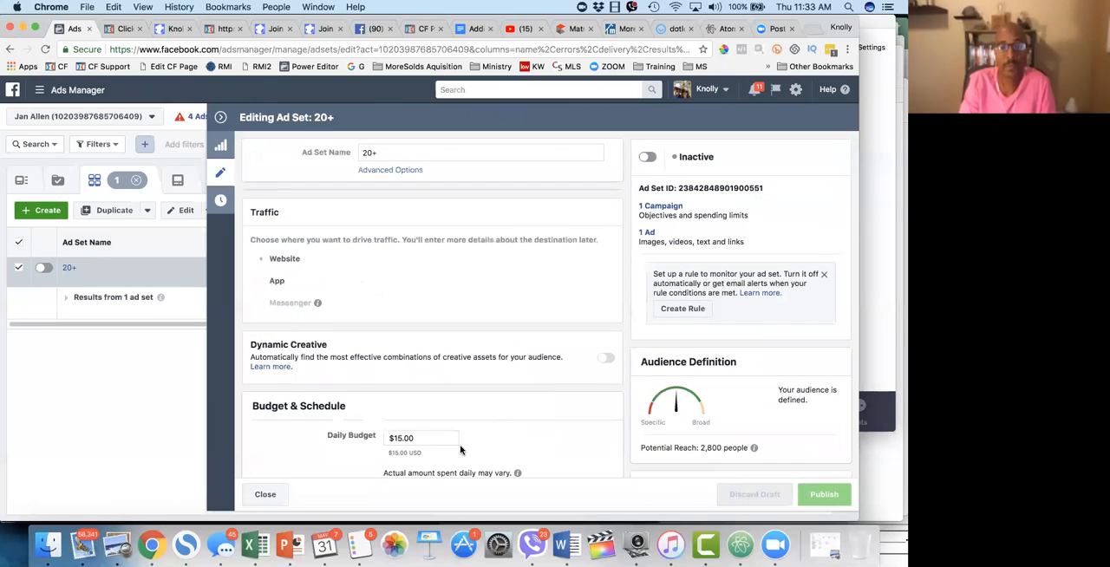
Step: Examine the ad set's daily budget alongside its potential reach and estimated daily results
{"action": "left_click_drag", "start_coordinate": [416, 439], "coordinate": [389, 440]}
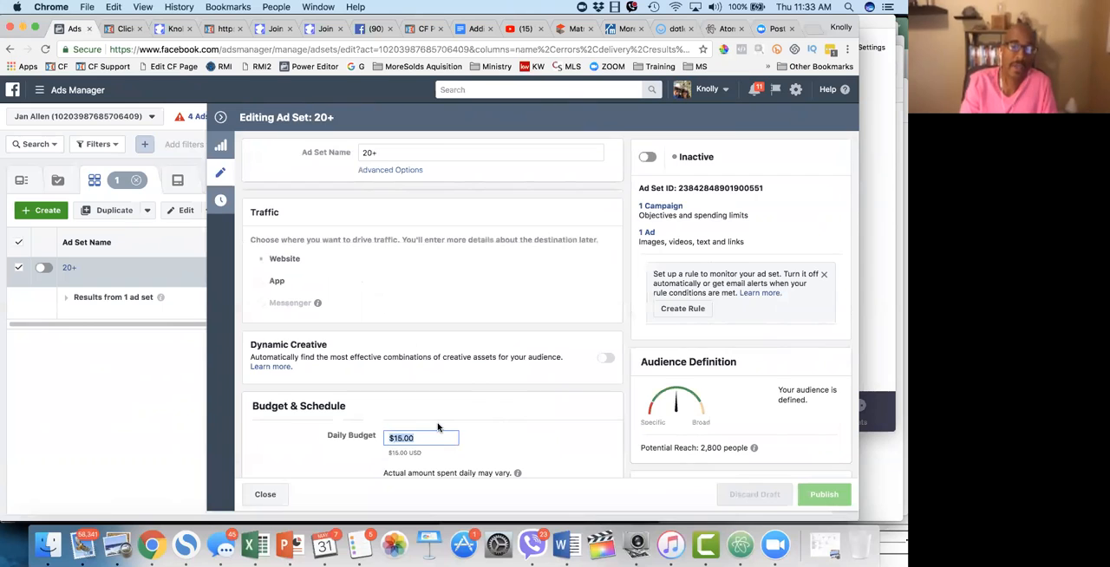
{"action": "scroll", "coordinate": [440, 427], "scroll_direction": "down", "scroll_amount": 3}
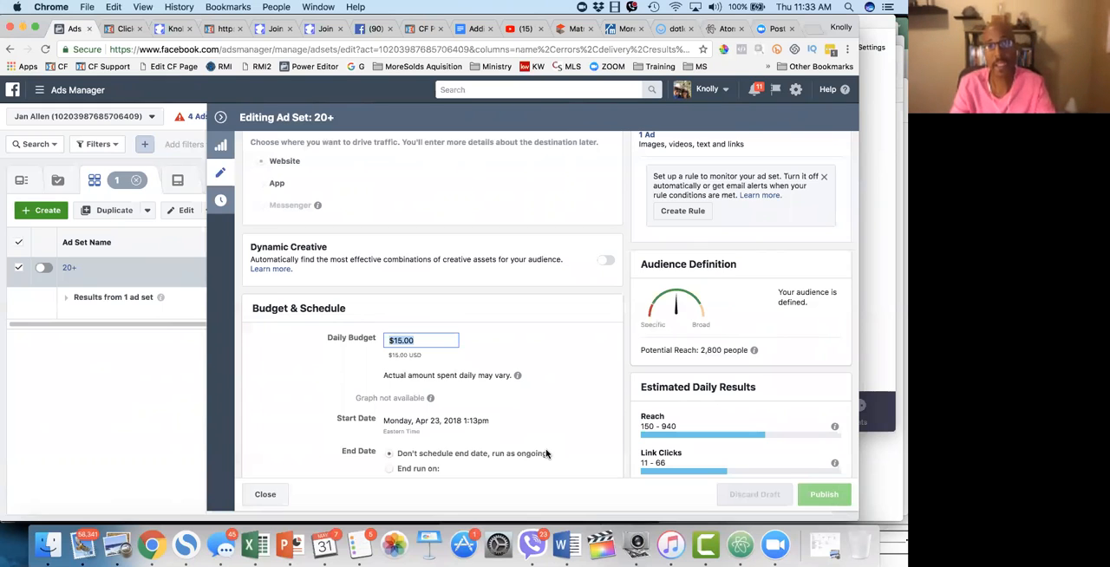
{"action": "left_click", "coordinate": [422, 336]}
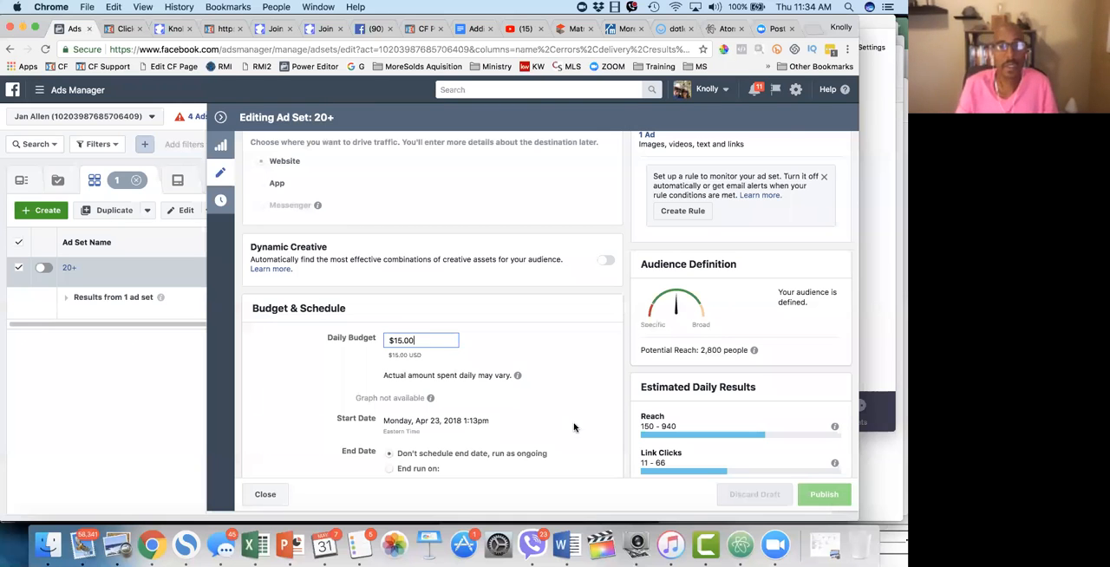
{"action": "scroll", "coordinate": [590, 219], "scroll_direction": "up", "scroll_amount": 3}
{"action": "scroll", "coordinate": [589, 220], "scroll_direction": "down", "scroll_amount": 2}
{"action": "scroll", "coordinate": [590, 219], "scroll_direction": "down", "scroll_amount": 6}
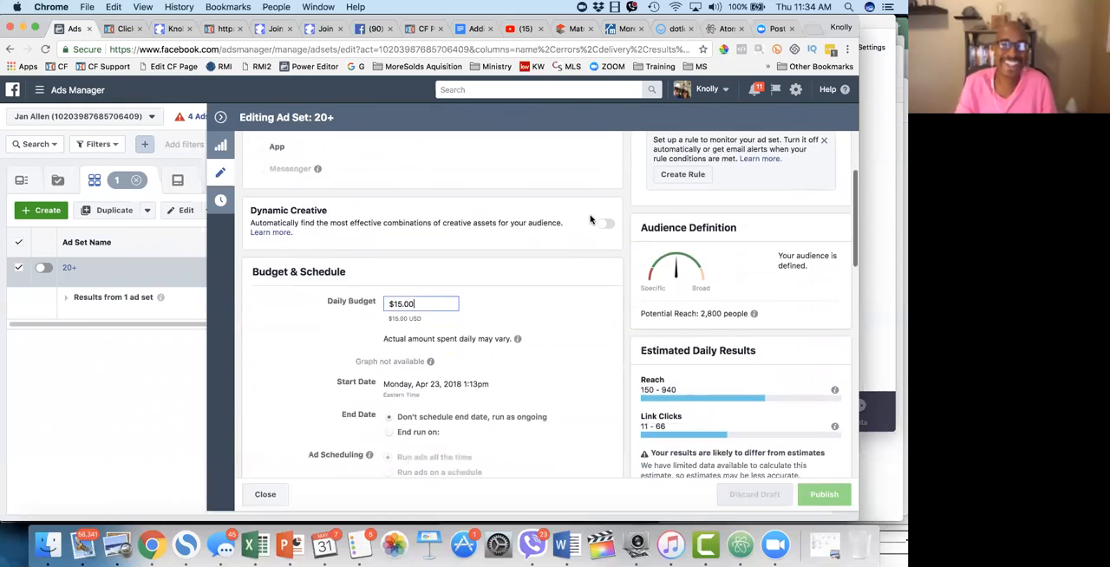
{"action": "scroll", "coordinate": [590, 220], "scroll_direction": "up", "scroll_amount": 3}
{"action": "scroll", "coordinate": [590, 219], "scroll_direction": "up", "scroll_amount": 1}
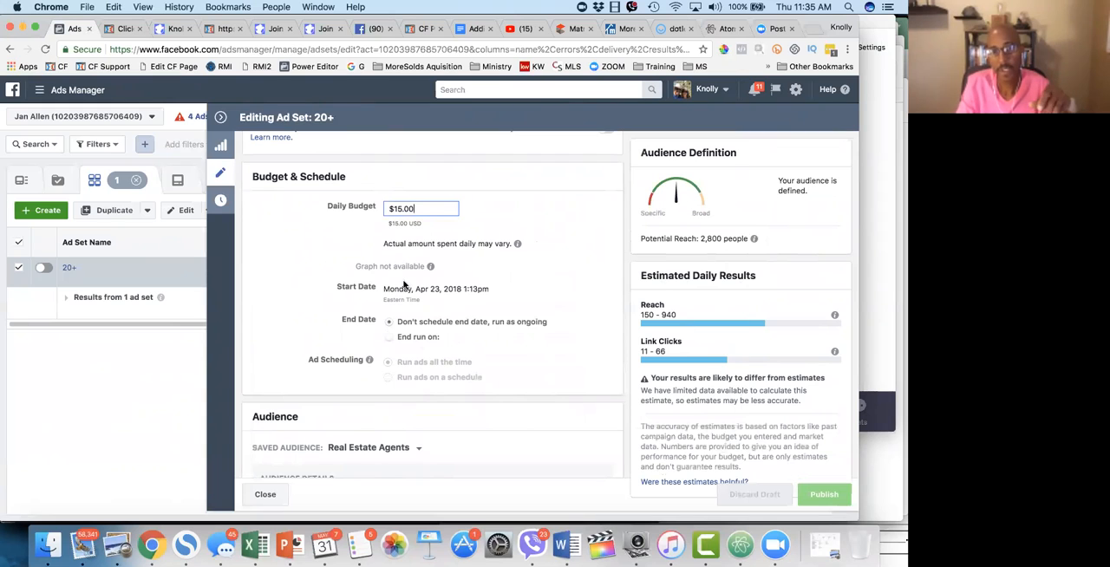
Step: Try daily budgets of $100 and $10 for the 20+ ad set to compare the estimated daily results
{"action": "left_click_drag", "start_coordinate": [420, 208], "coordinate": [386, 213]}
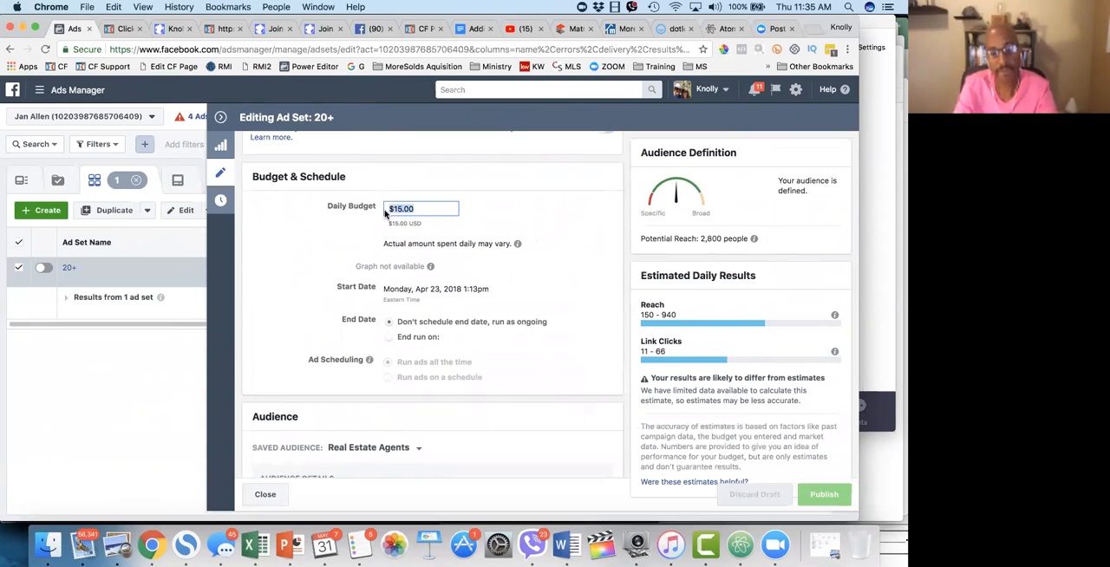
{"action": "type", "text": "100"}
{"action": "left_click", "coordinate": [455, 232]}
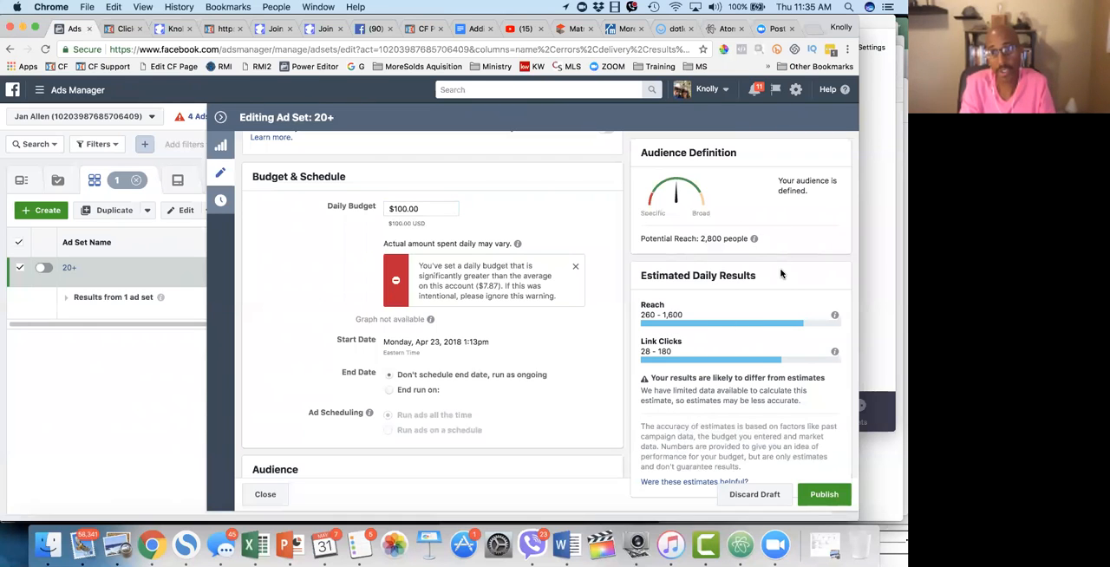
{"action": "left_click_drag", "start_coordinate": [423, 209], "coordinate": [387, 215]}
{"action": "type", "text": "10"}
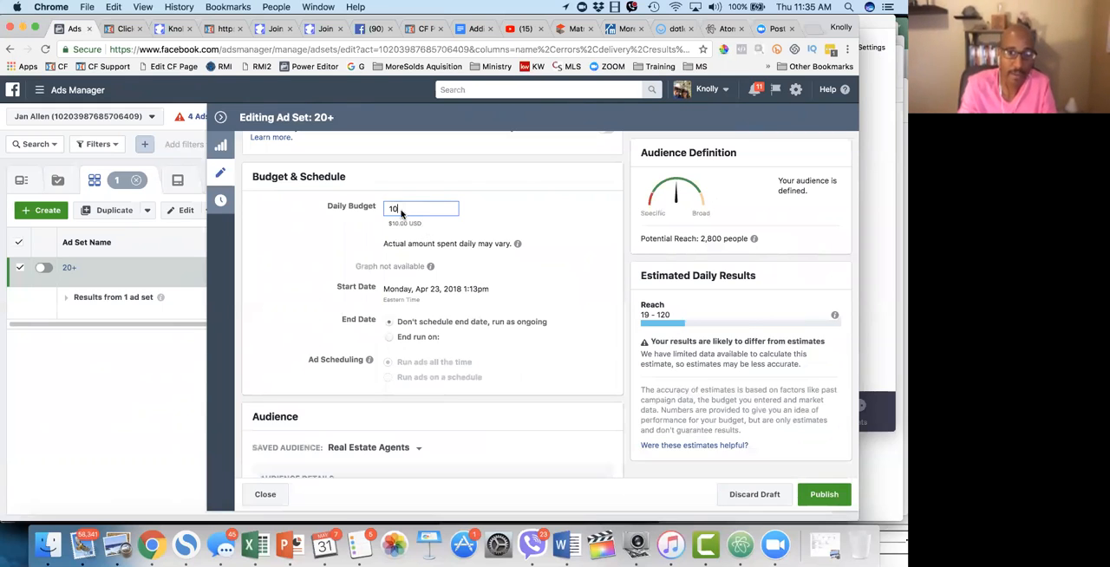
{"action": "left_click", "coordinate": [431, 243]}
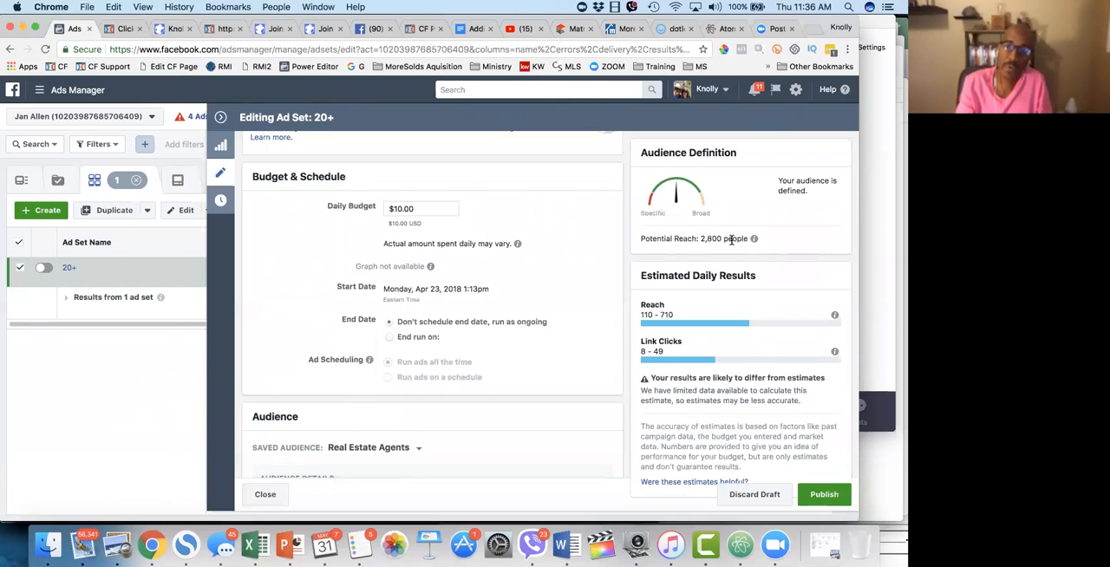
Step: Try a daily budget of $28 and change it back to $10 to compare estimated reach and link clicks
{"action": "left_click_drag", "start_coordinate": [419, 208], "coordinate": [389, 209]}
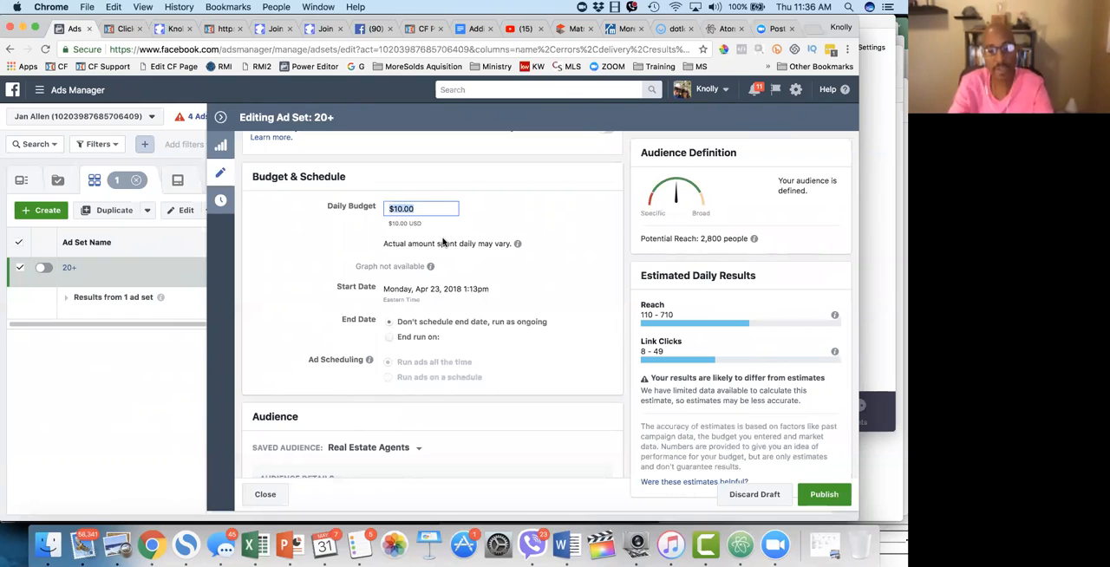
{"action": "type", "text": "28"}
{"action": "left_click", "coordinate": [482, 255]}
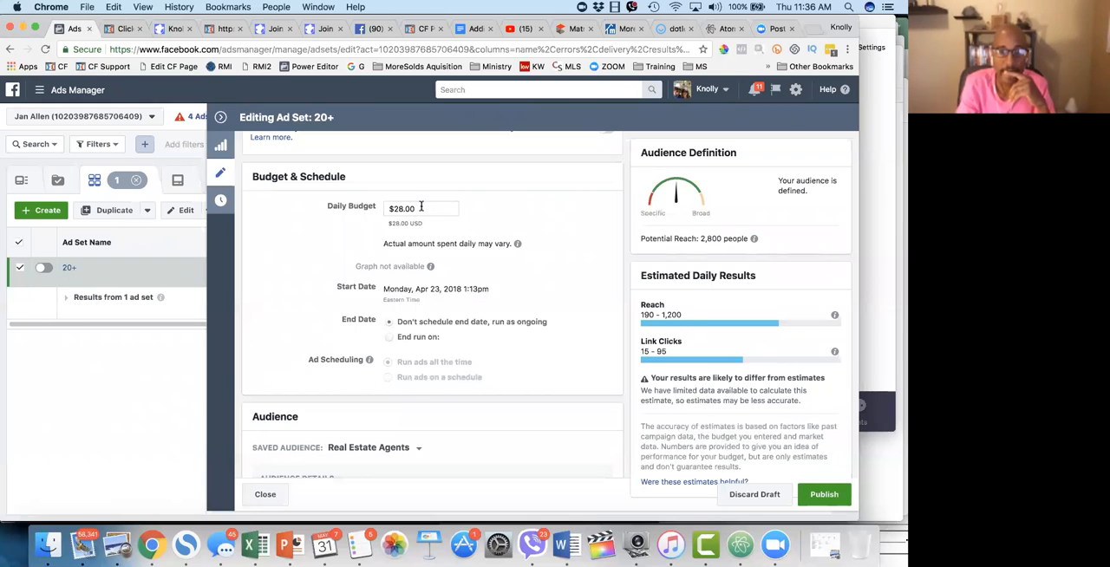
{"action": "left_click_drag", "start_coordinate": [421, 207], "coordinate": [387, 211]}
{"action": "type", "text": "10"}
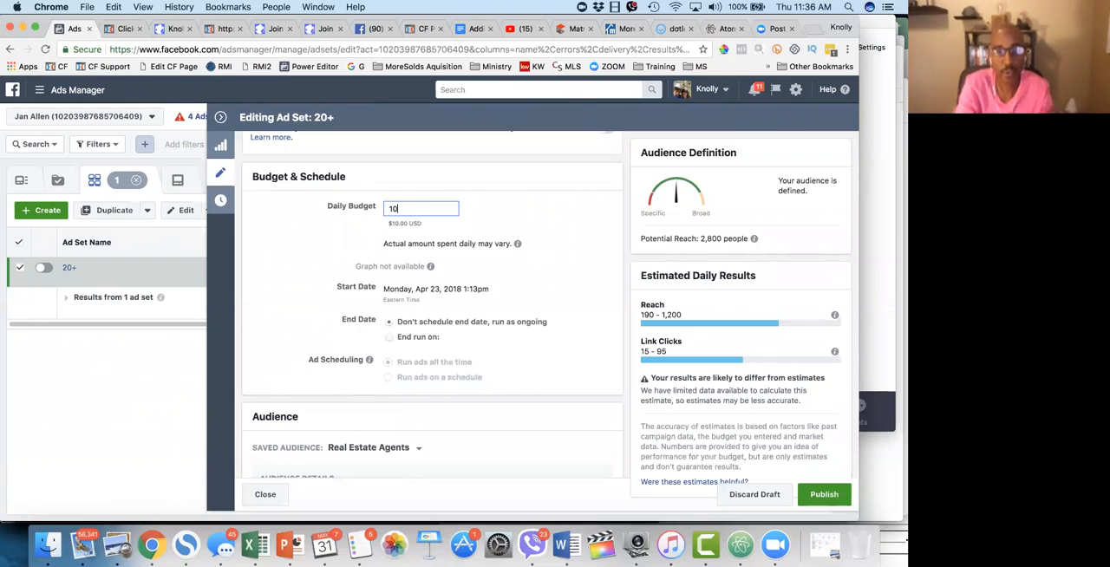
{"action": "left_click", "coordinate": [476, 237]}
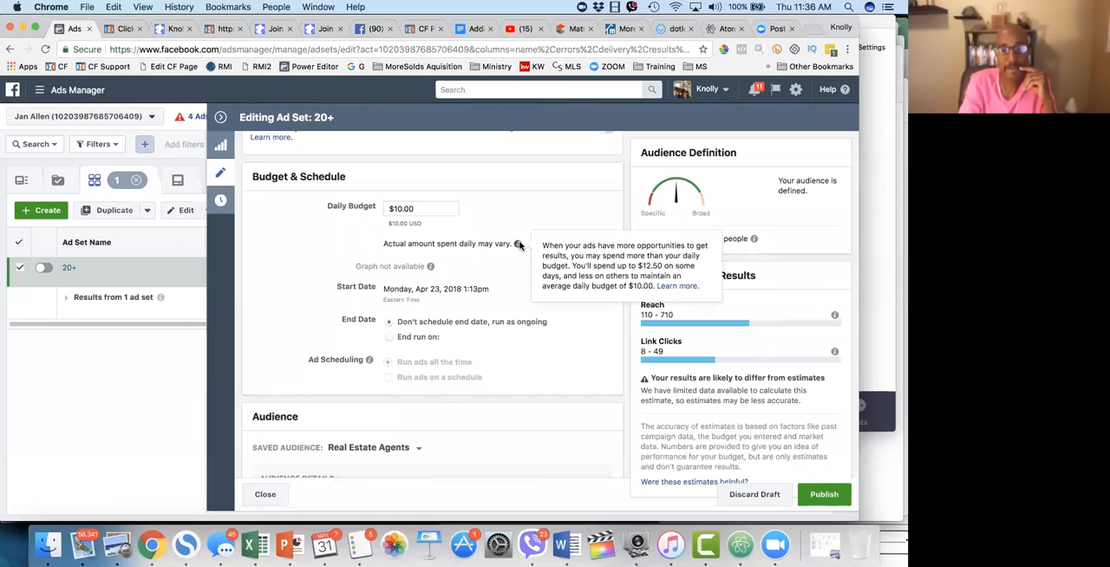
Step: Set the ad set's daily budget to $15
{"action": "left_click_drag", "start_coordinate": [418, 209], "coordinate": [387, 214]}
{"action": "type", "text": "15"}
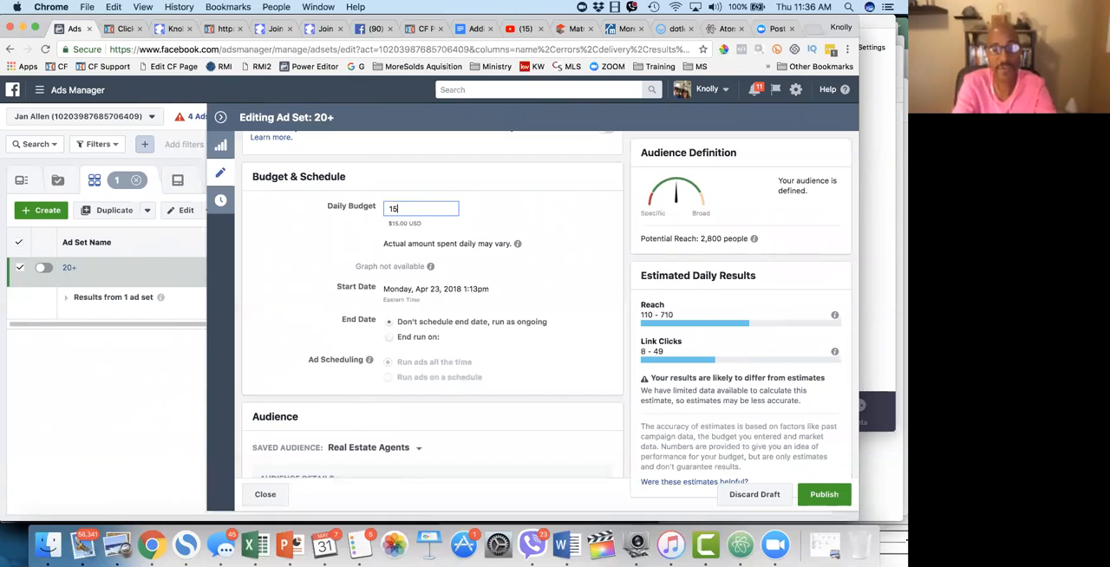
{"action": "left_click", "coordinate": [497, 239]}
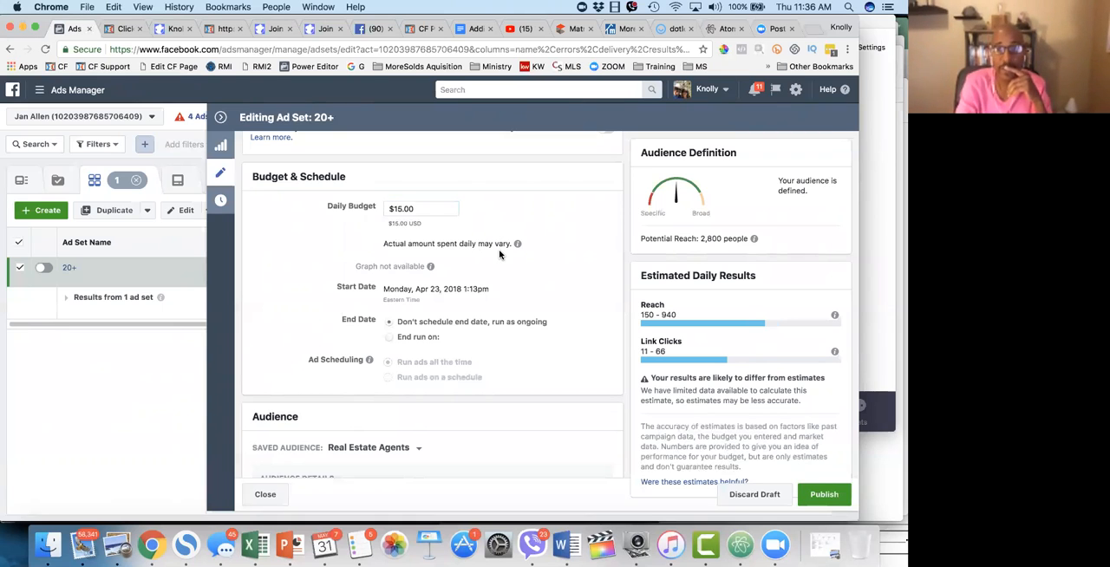
Step: Review the ad set's schedule and the location, age, language and job titles of the Real Estate Agents audience
{"action": "scroll", "coordinate": [499, 256], "scroll_direction": "down", "scroll_amount": 3}
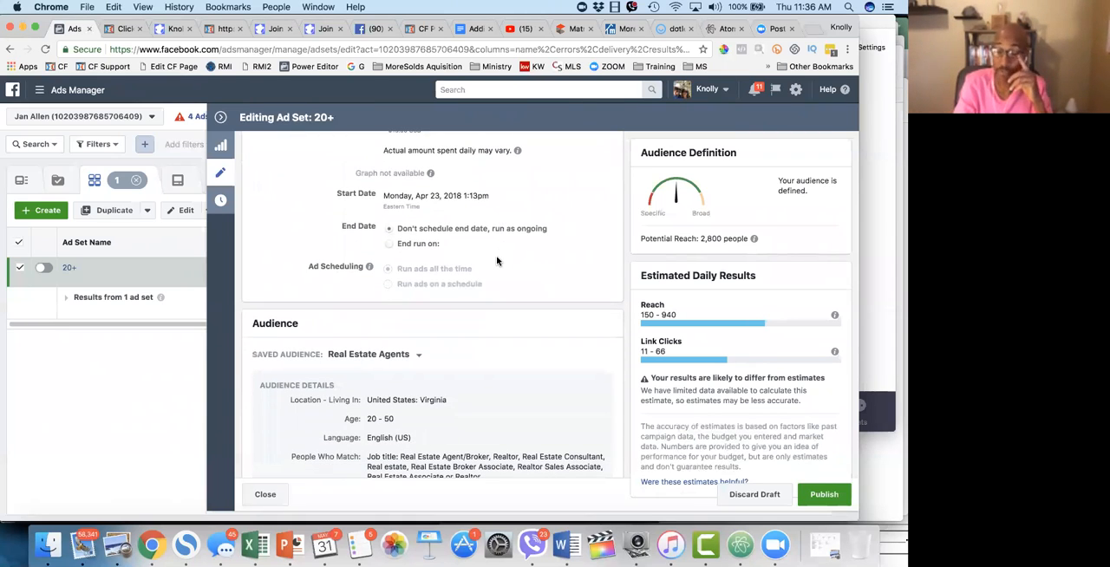
{"action": "scroll", "coordinate": [497, 261], "scroll_direction": "down", "scroll_amount": 3}
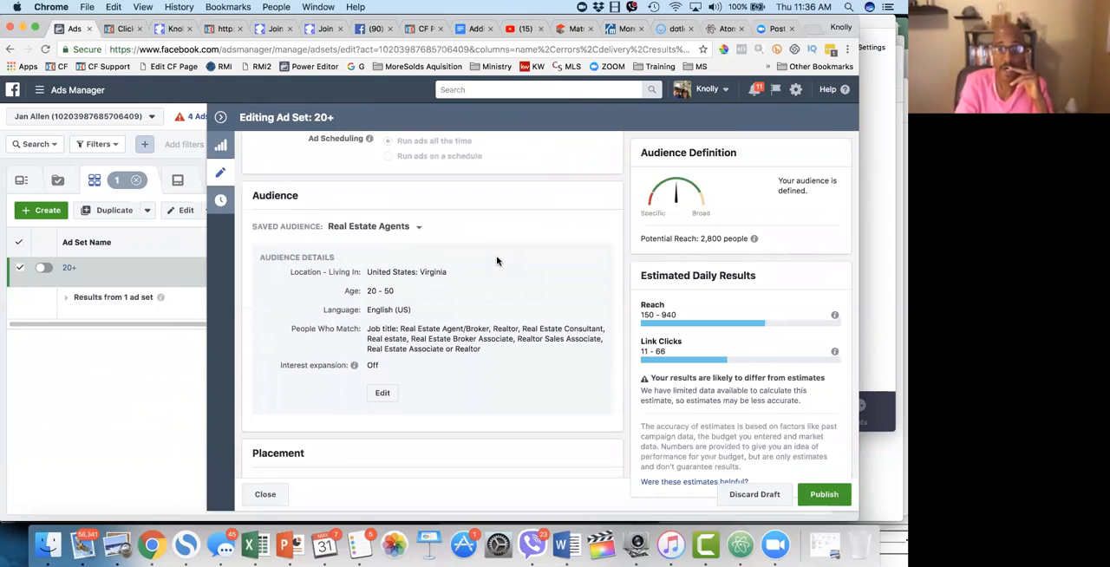
{"action": "scroll", "coordinate": [497, 260], "scroll_direction": "up", "scroll_amount": 3}
{"action": "scroll", "coordinate": [497, 260], "scroll_direction": "up", "scroll_amount": 4}
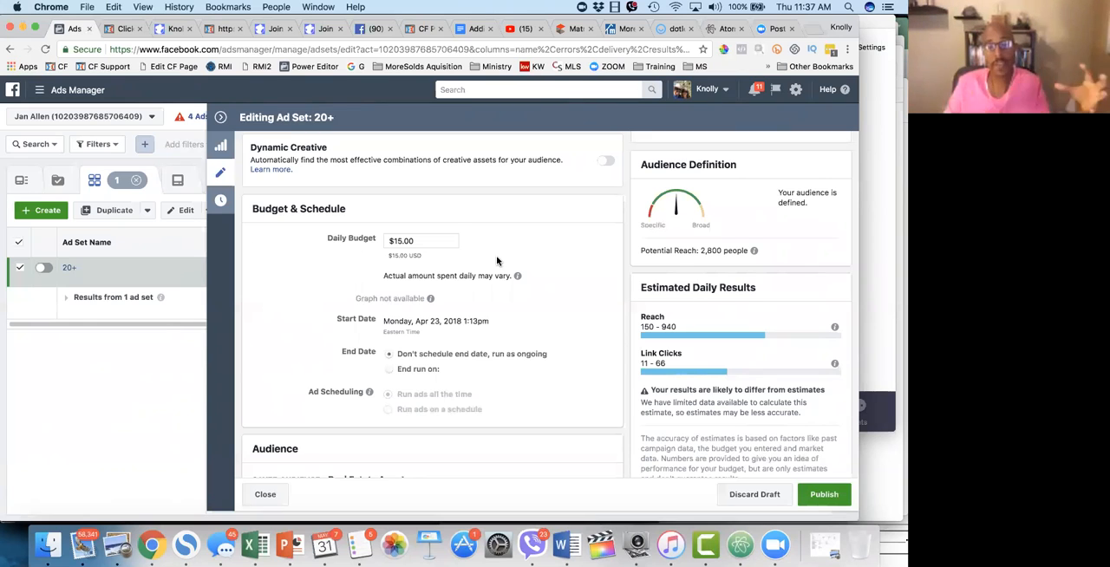
{"action": "scroll", "coordinate": [525, 364], "scroll_direction": "down", "scroll_amount": 4}
{"action": "scroll", "coordinate": [526, 364], "scroll_direction": "down", "scroll_amount": 5}
{"action": "scroll", "coordinate": [525, 364], "scroll_direction": "up", "scroll_amount": 2}
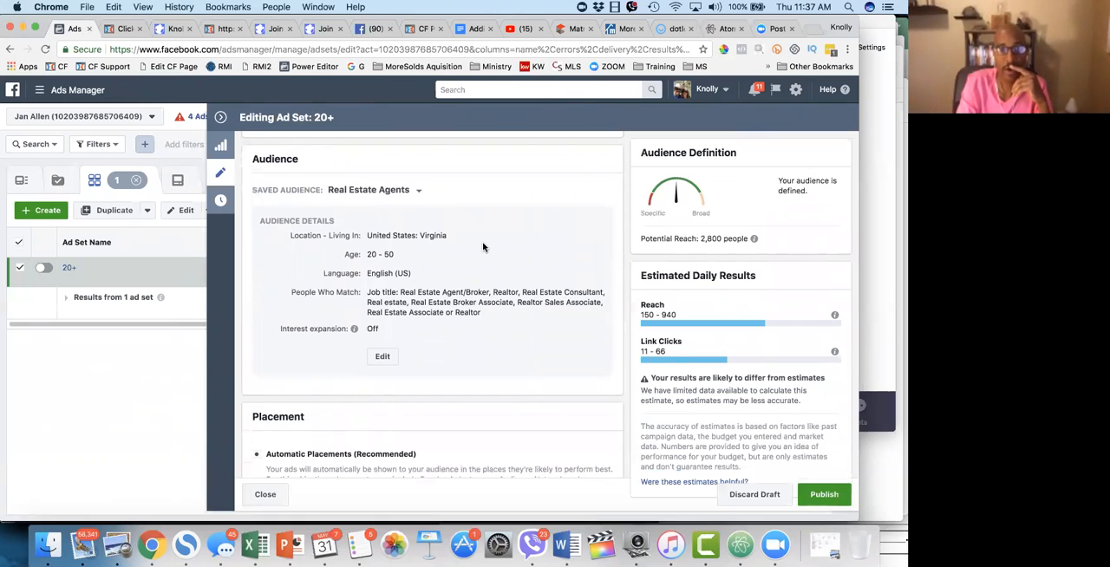
{"action": "scroll", "coordinate": [483, 248], "scroll_direction": "up", "scroll_amount": 3}
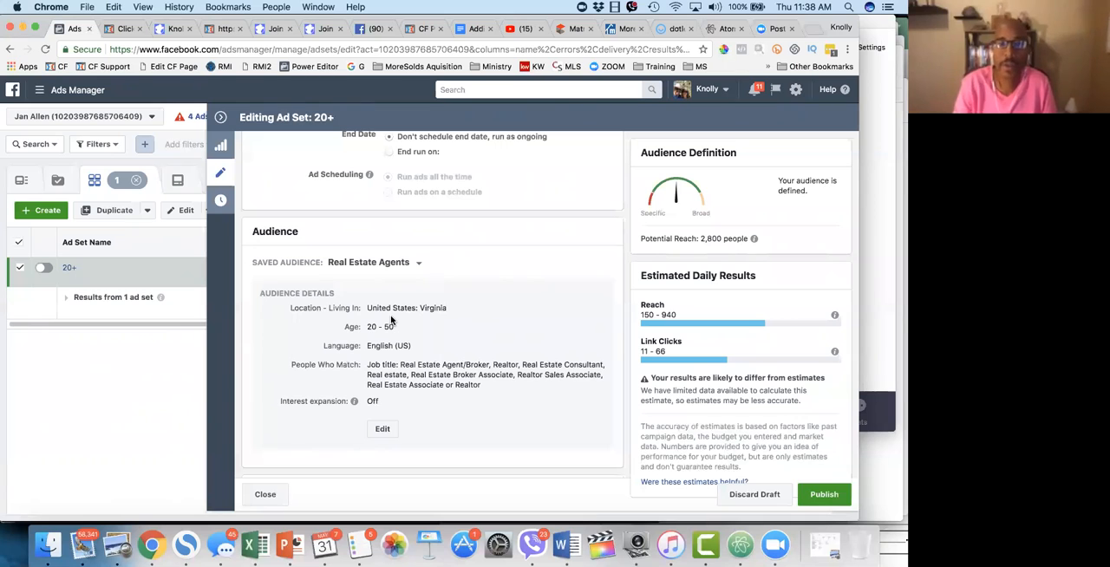
Step: Look over the ad set's traffic, budget, audience and placement sections against its estimated daily reach and link clicks
{"action": "scroll", "coordinate": [545, 269], "scroll_direction": "up", "scroll_amount": 3}
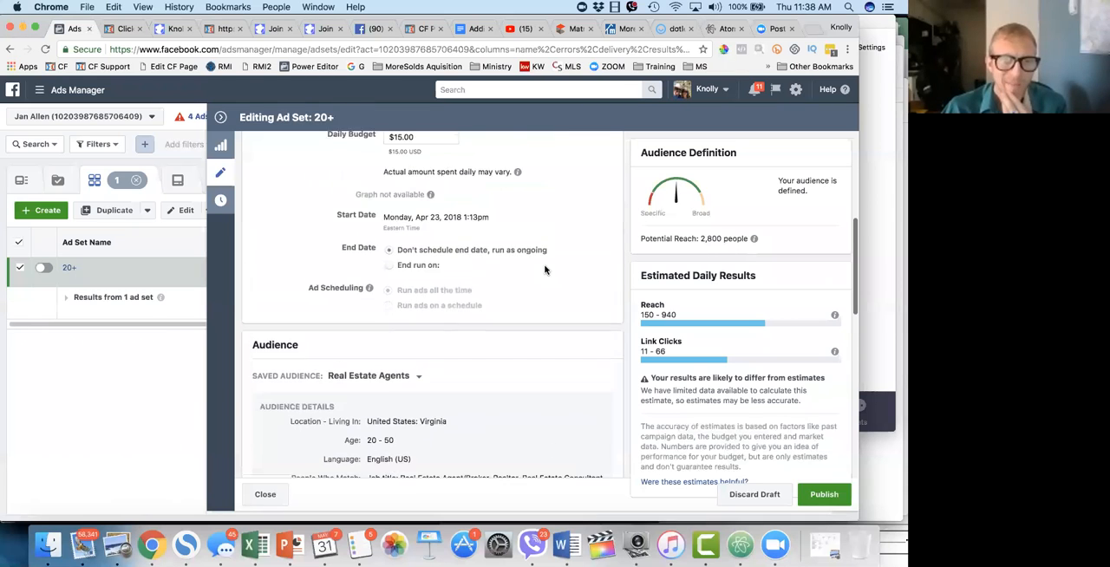
{"action": "scroll", "coordinate": [544, 270], "scroll_direction": "up", "scroll_amount": 3}
{"action": "scroll", "coordinate": [545, 270], "scroll_direction": "down", "scroll_amount": 2}
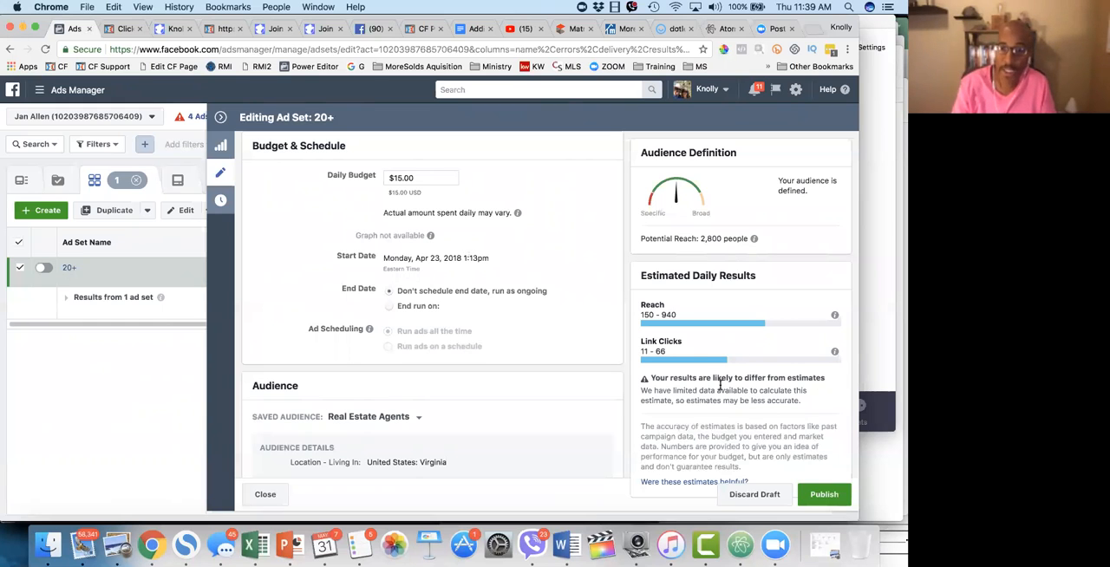
{"action": "scroll", "coordinate": [709, 423], "scroll_direction": "up", "scroll_amount": 2}
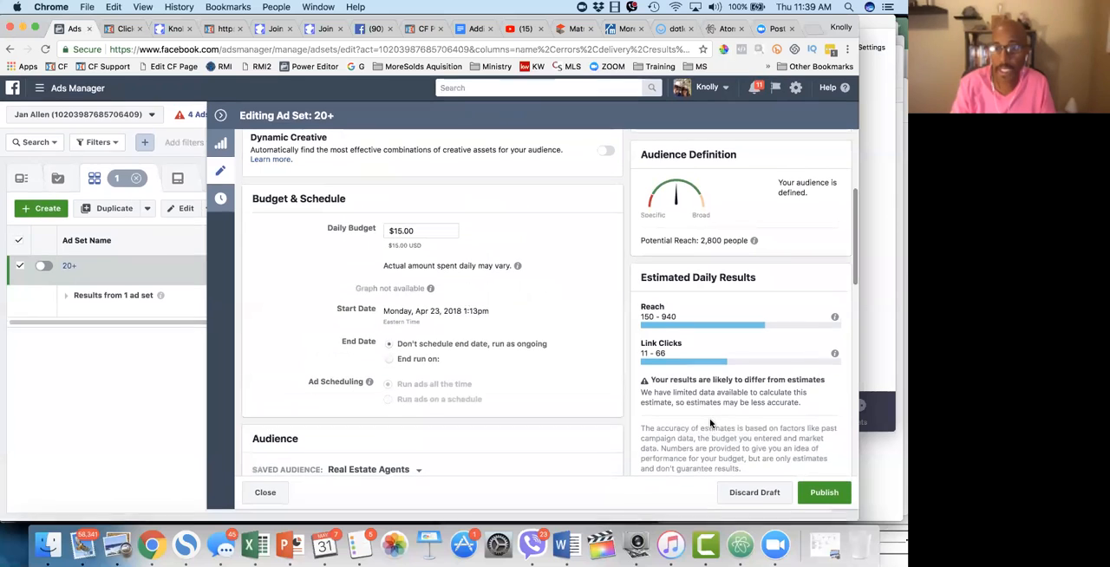
{"action": "scroll", "coordinate": [564, 426], "scroll_direction": "down", "scroll_amount": 4}
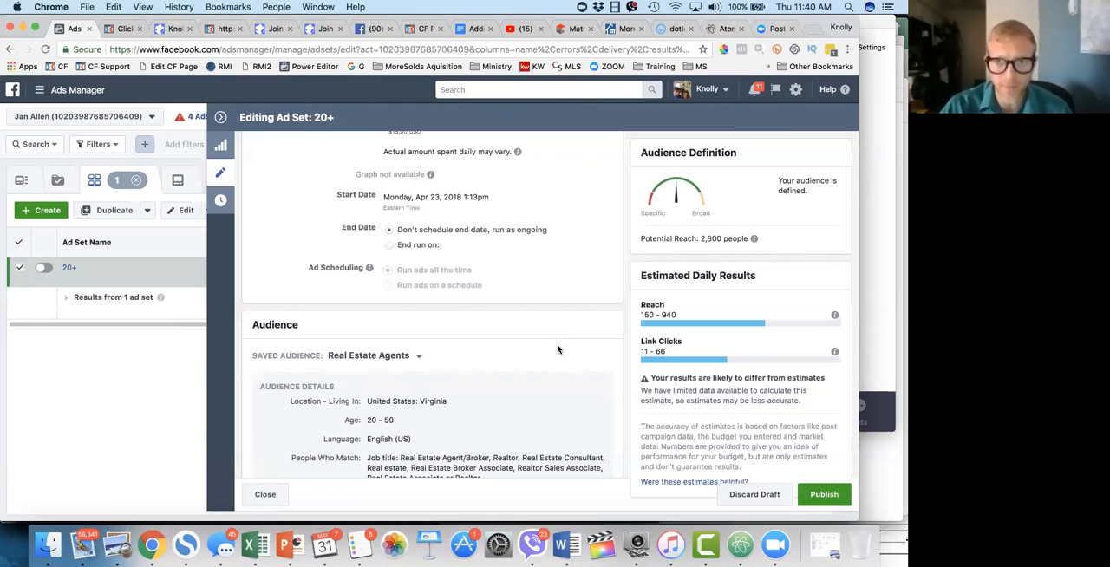
{"action": "scroll", "coordinate": [558, 350], "scroll_direction": "up", "scroll_amount": 5}
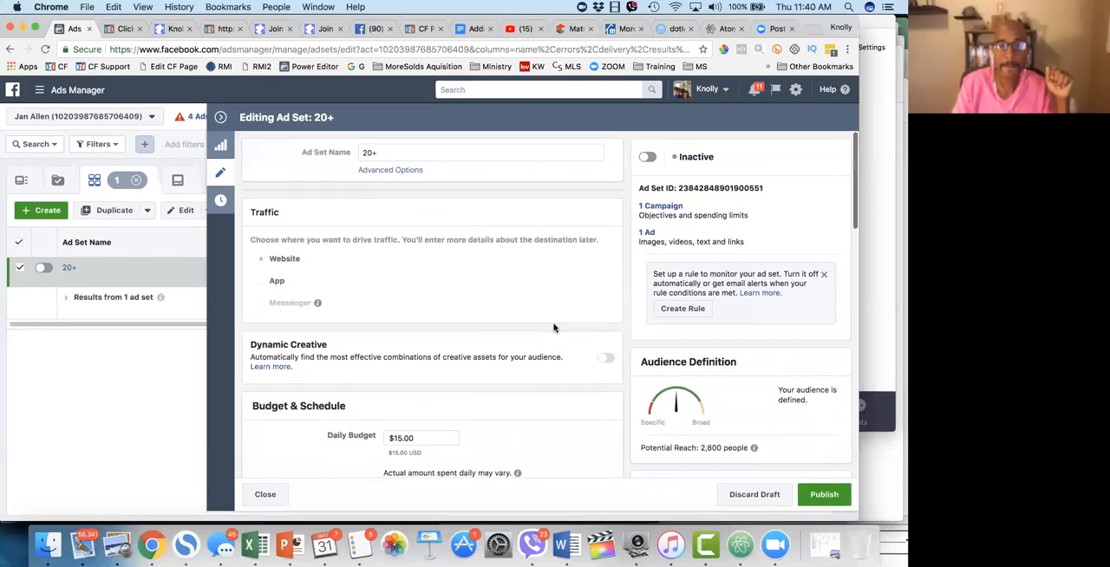
{"action": "scroll", "coordinate": [554, 326], "scroll_direction": "down", "scroll_amount": 5}
{"action": "scroll", "coordinate": [555, 327], "scroll_direction": "down", "scroll_amount": 3}
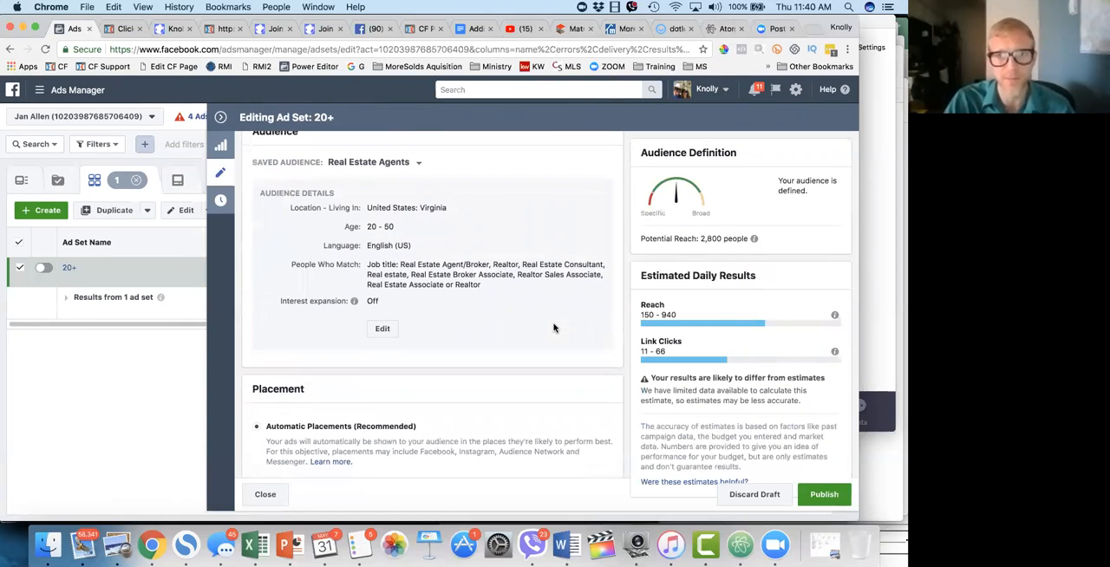
{"action": "scroll", "coordinate": [553, 327], "scroll_direction": "down", "scroll_amount": 3}
{"action": "scroll", "coordinate": [554, 327], "scroll_direction": "up", "scroll_amount": 1}
{"action": "scroll", "coordinate": [555, 327], "scroll_direction": "up", "scroll_amount": 3}
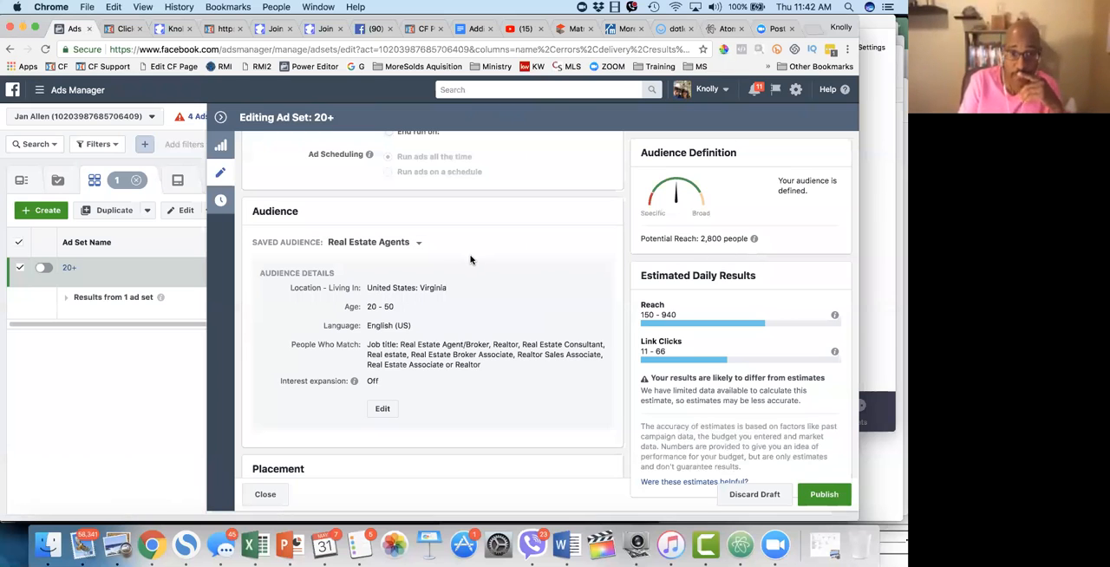
Step: Review the ad set's daily budget, schedule, Real Estate Agents audience details and placement section
{"action": "scroll", "coordinate": [472, 259], "scroll_direction": "up", "scroll_amount": 5}
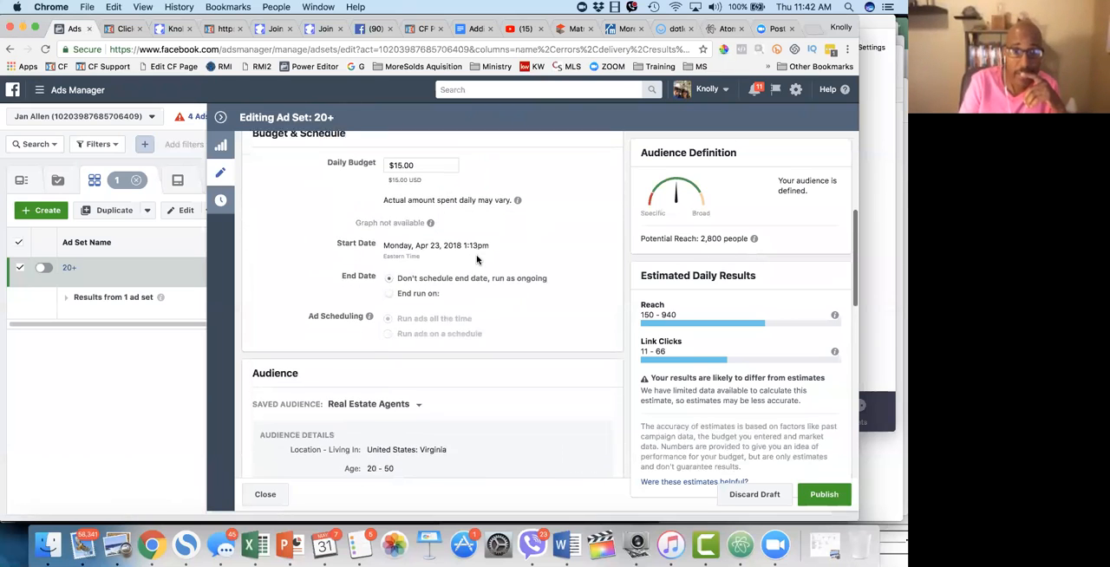
{"action": "scroll", "coordinate": [476, 259], "scroll_direction": "down", "scroll_amount": 1}
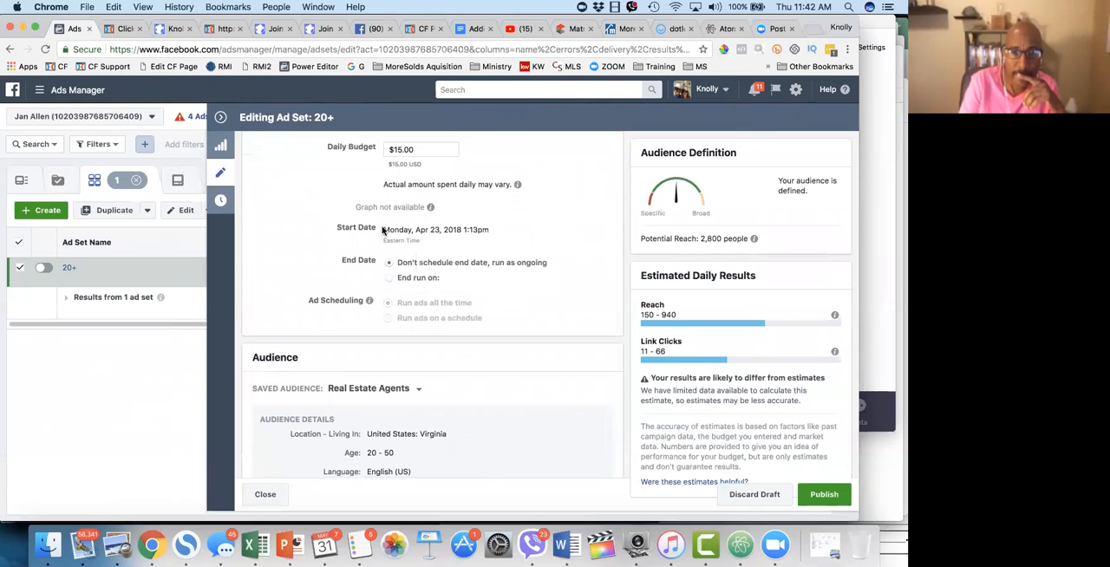
{"action": "scroll", "coordinate": [440, 350], "scroll_direction": "down", "scroll_amount": 5}
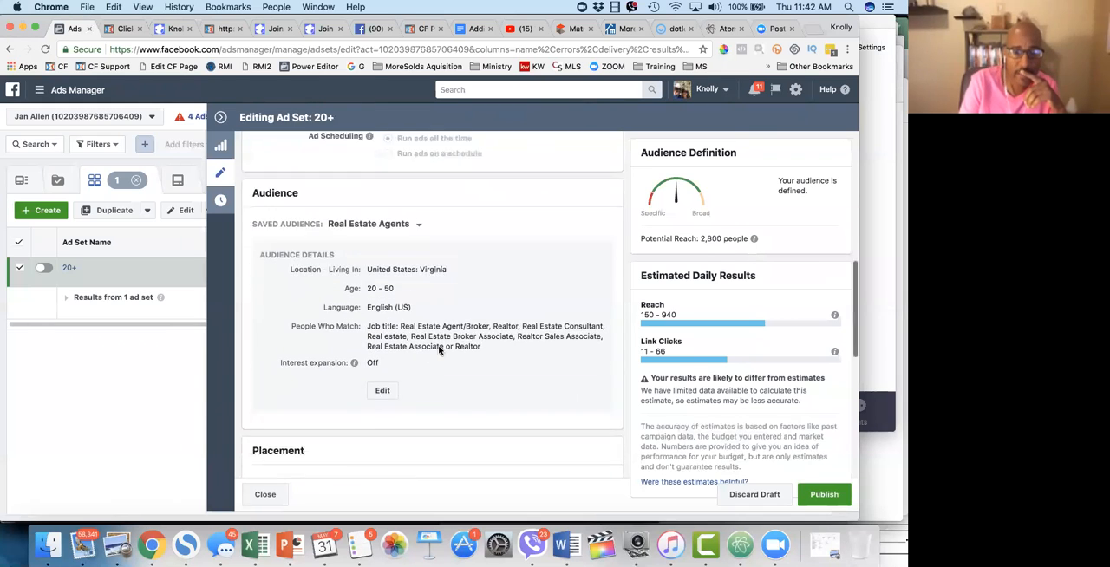
{"action": "scroll", "coordinate": [440, 350], "scroll_direction": "up", "scroll_amount": 5}
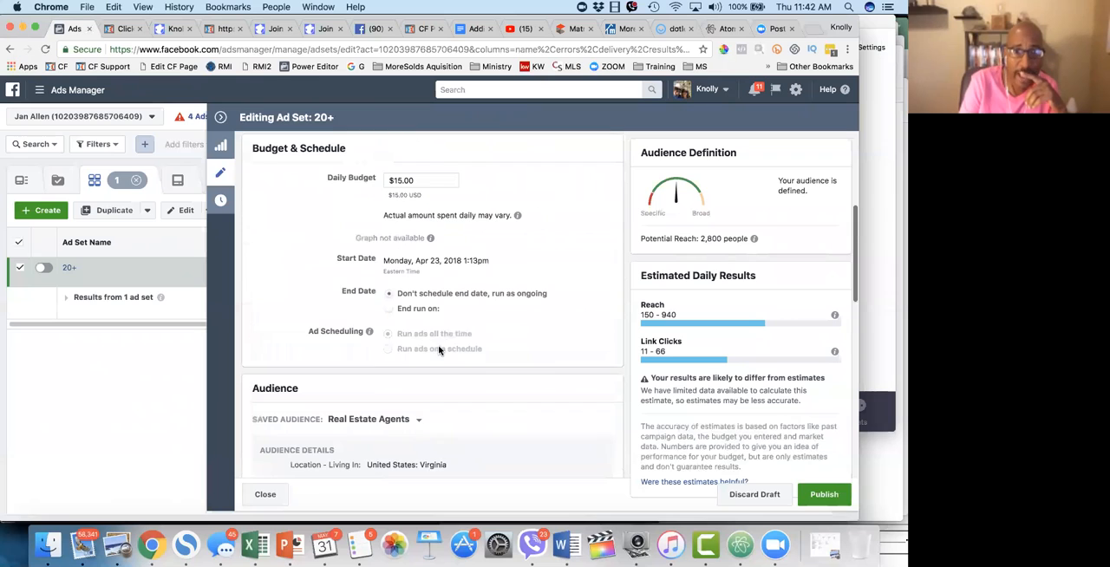
{"action": "left_click", "coordinate": [427, 177]}
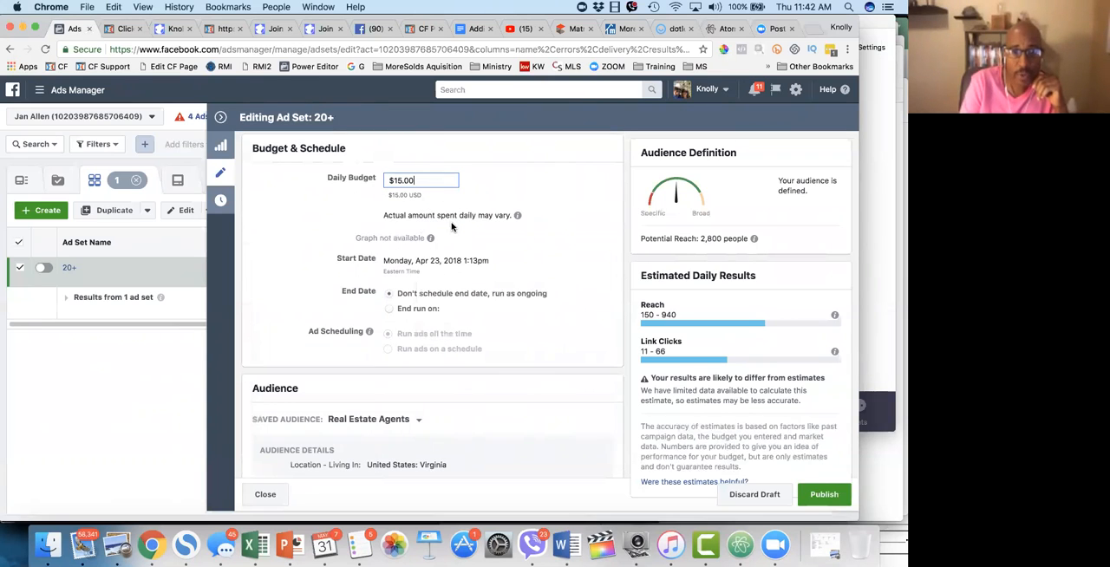
{"action": "scroll", "coordinate": [500, 419], "scroll_direction": "down", "scroll_amount": 3}
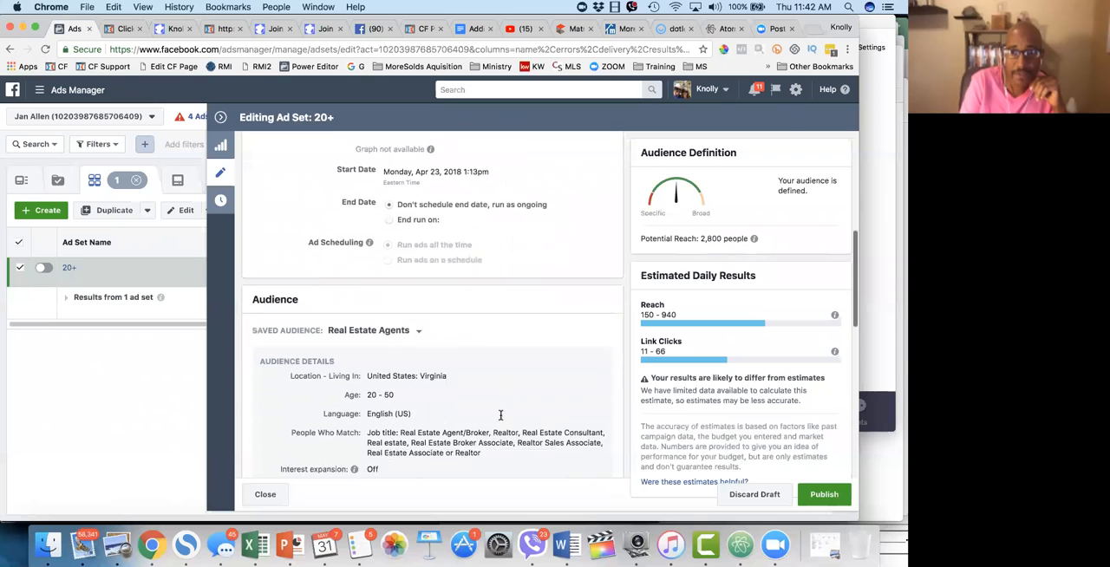
{"action": "scroll", "coordinate": [501, 419], "scroll_direction": "up", "scroll_amount": 10}
{"action": "left_click_drag", "start_coordinate": [421, 439], "coordinate": [384, 439]}
{"action": "left_click", "coordinate": [498, 442]}
{"action": "scroll", "coordinate": [498, 441], "scroll_direction": "down", "scroll_amount": 10}
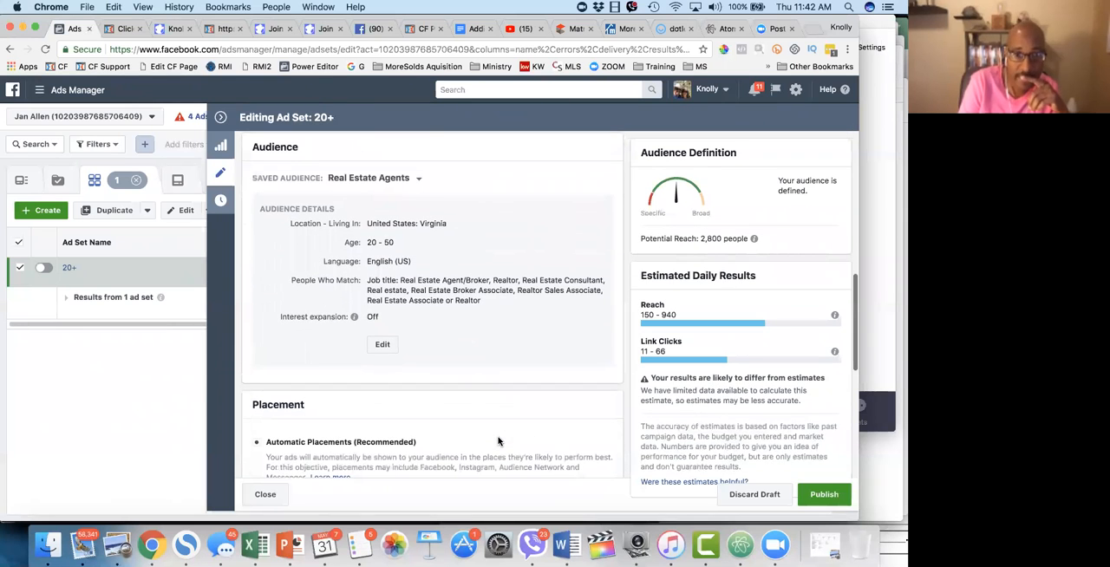
{"action": "scroll", "coordinate": [498, 441], "scroll_direction": "up", "scroll_amount": 1}
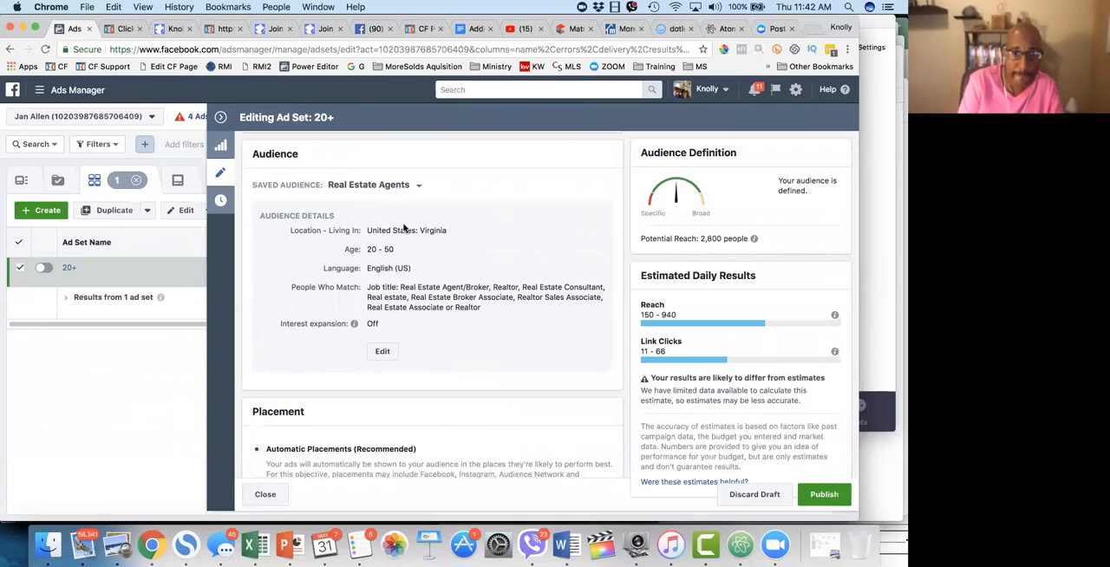
Step: Open the Real Estate Agents audience for editing, look over its settings and close it without changes
{"action": "left_click", "coordinate": [382, 352]}
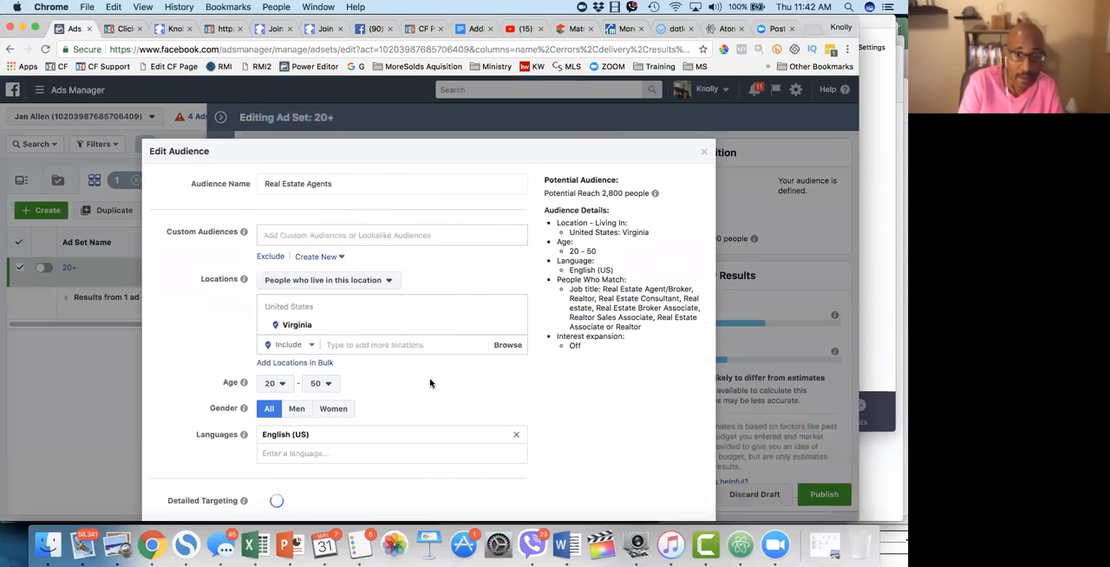
{"action": "scroll", "coordinate": [429, 382], "scroll_direction": "down", "scroll_amount": 3}
{"action": "scroll", "coordinate": [428, 381], "scroll_direction": "up", "scroll_amount": 3}
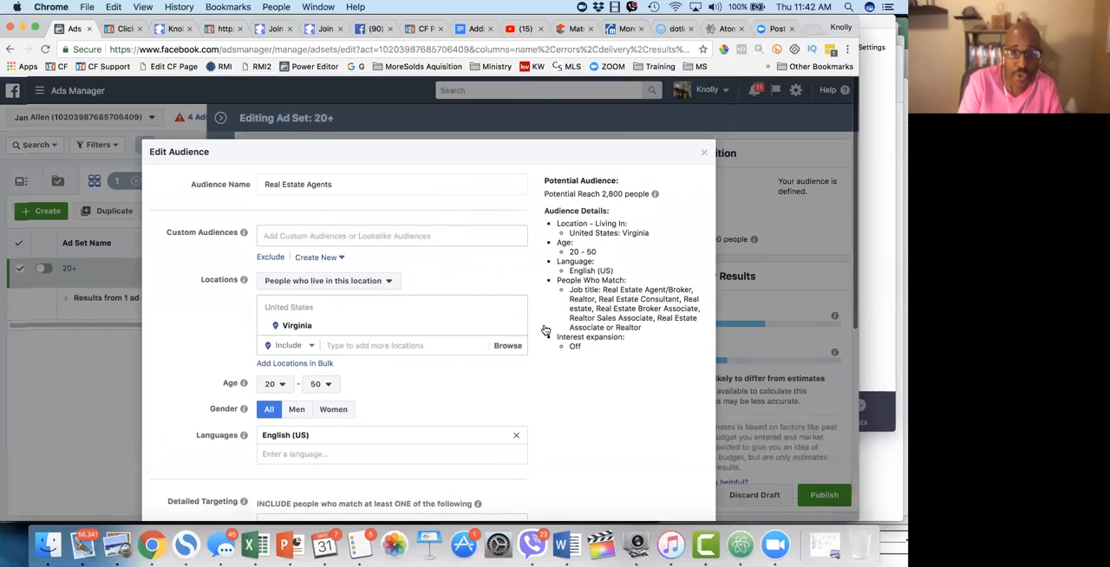
{"action": "left_click", "coordinate": [706, 154]}
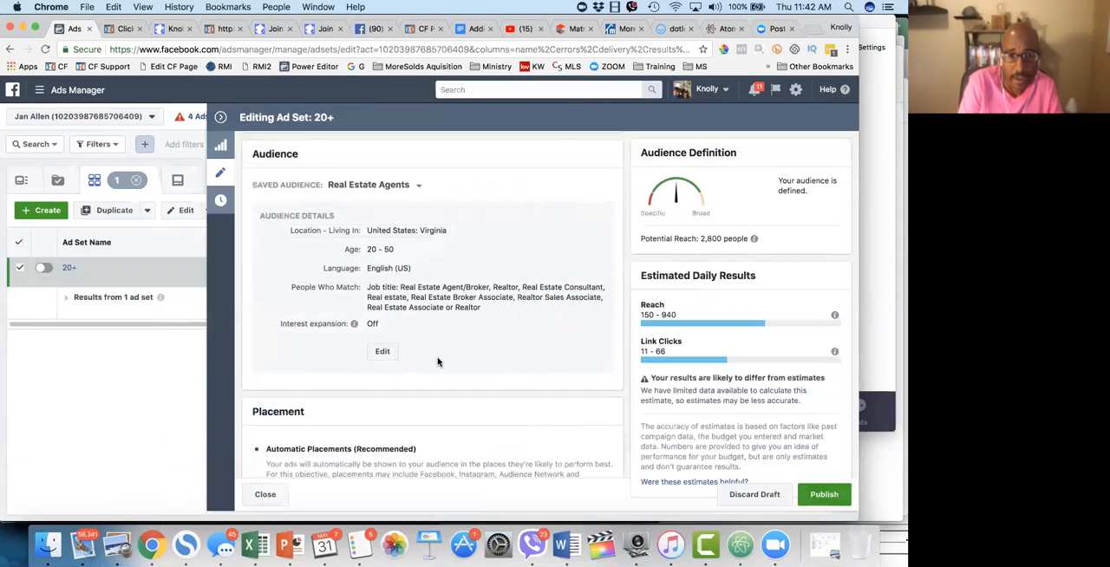
Step: Reopen the Real Estate Agents audience for editing and show the suggestions for its detailed targeting
{"action": "left_click", "coordinate": [382, 353]}
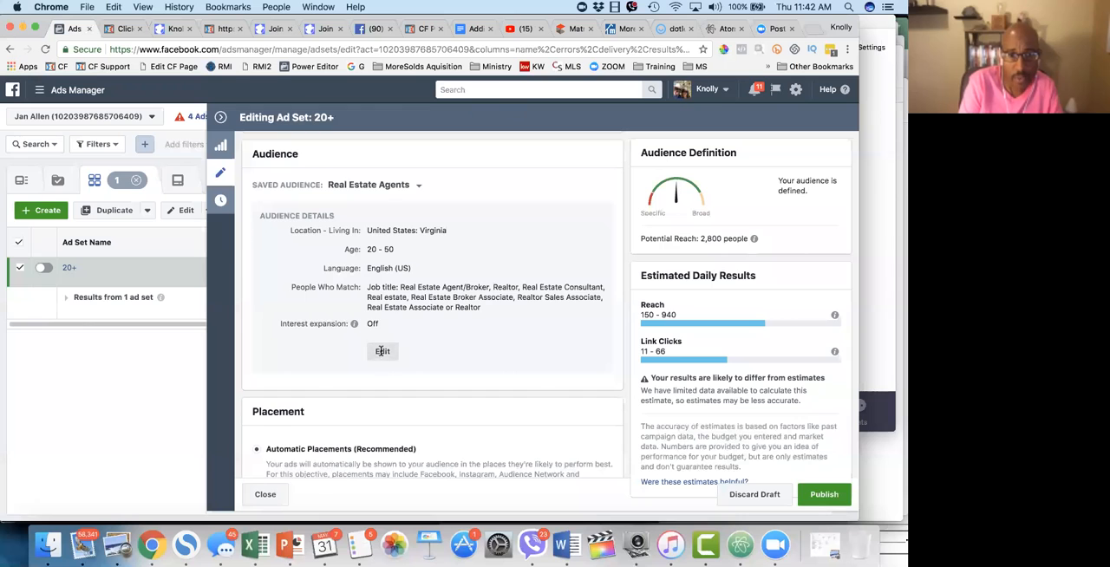
{"action": "scroll", "coordinate": [423, 411], "scroll_direction": "down", "scroll_amount": 3}
{"action": "scroll", "coordinate": [424, 412], "scroll_direction": "down", "scroll_amount": 3}
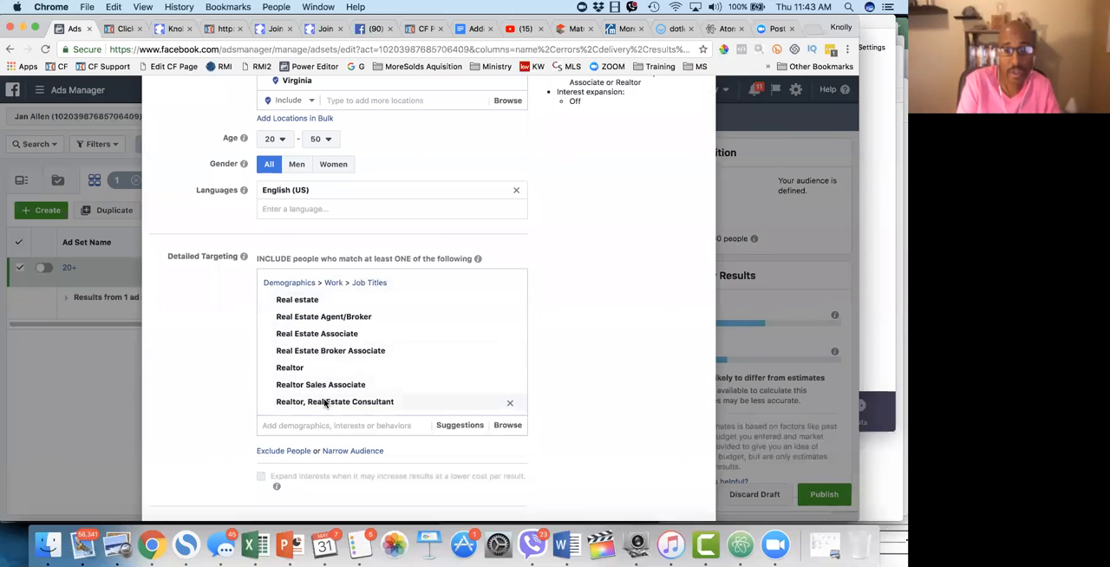
{"action": "left_click", "coordinate": [314, 425]}
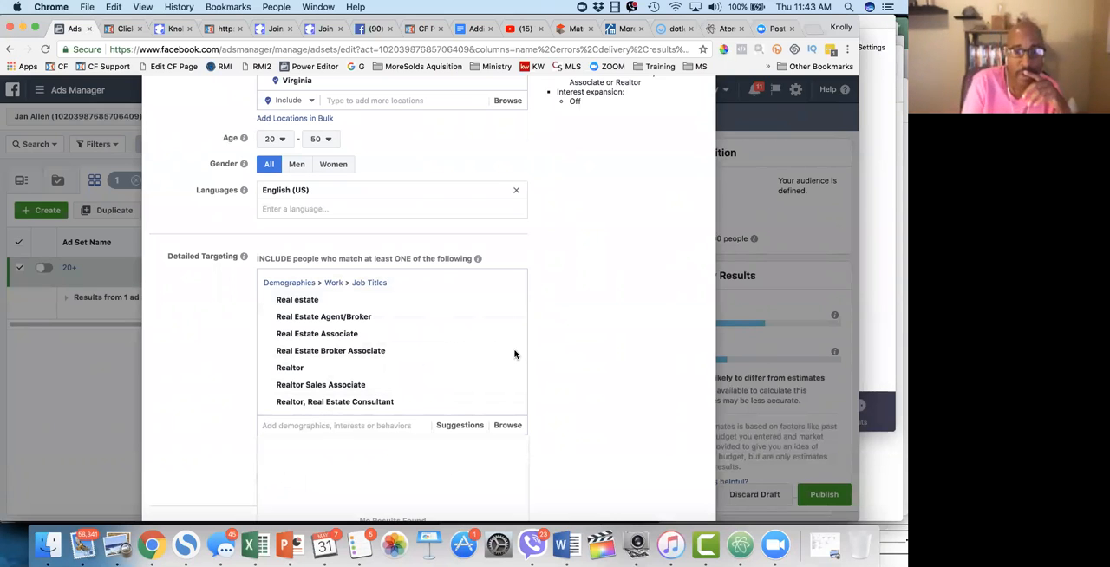
{"action": "scroll", "coordinate": [517, 352], "scroll_direction": "down", "scroll_amount": 2}
{"action": "left_click", "coordinate": [464, 338]}
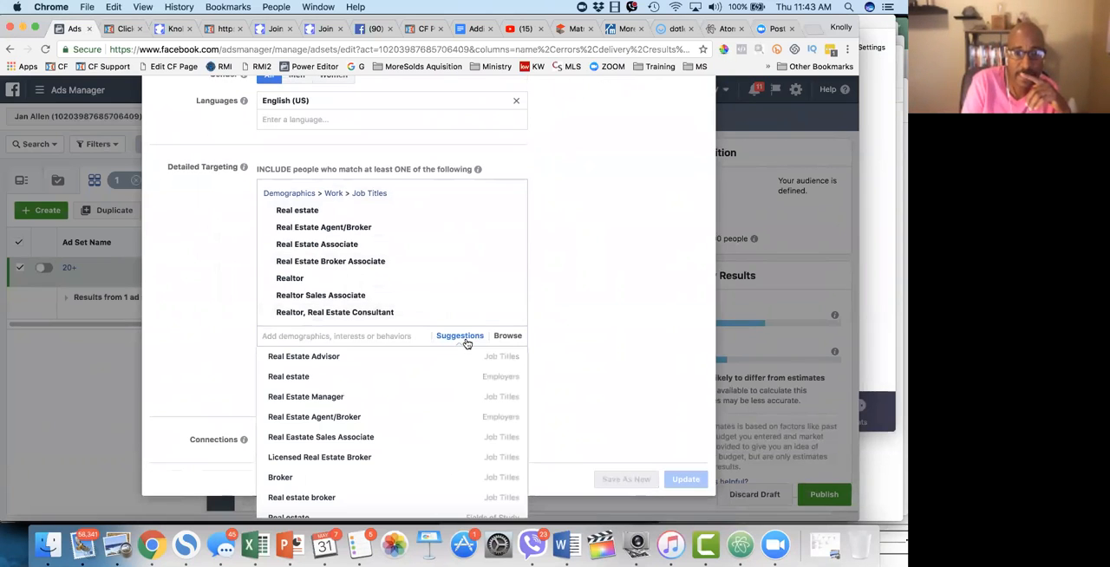
Step: Look through the suggested targeting options and add the employer REMAX to the detailed targeting
{"action": "scroll", "coordinate": [413, 411], "scroll_direction": "down", "scroll_amount": 1}
{"action": "scroll", "coordinate": [413, 412], "scroll_direction": "down", "scroll_amount": 2}
{"action": "scroll", "coordinate": [413, 412], "scroll_direction": "up", "scroll_amount": 2}
{"action": "scroll", "coordinate": [412, 411], "scroll_direction": "down", "scroll_amount": 3}
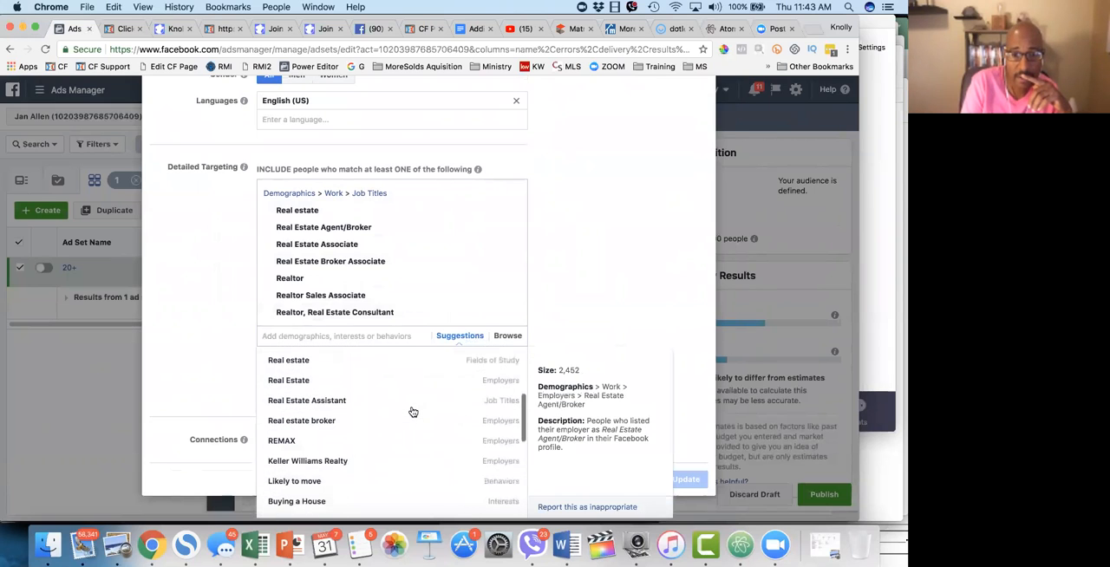
{"action": "scroll", "coordinate": [413, 411], "scroll_direction": "down", "scroll_amount": 2}
{"action": "scroll", "coordinate": [413, 411], "scroll_direction": "up", "scroll_amount": 2}
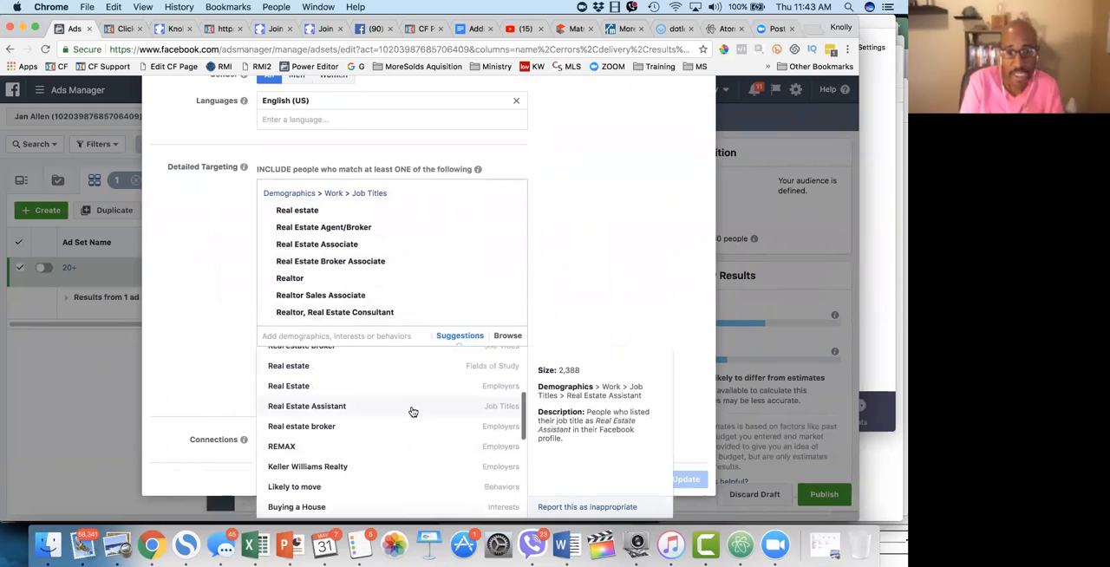
{"action": "left_click", "coordinate": [289, 449]}
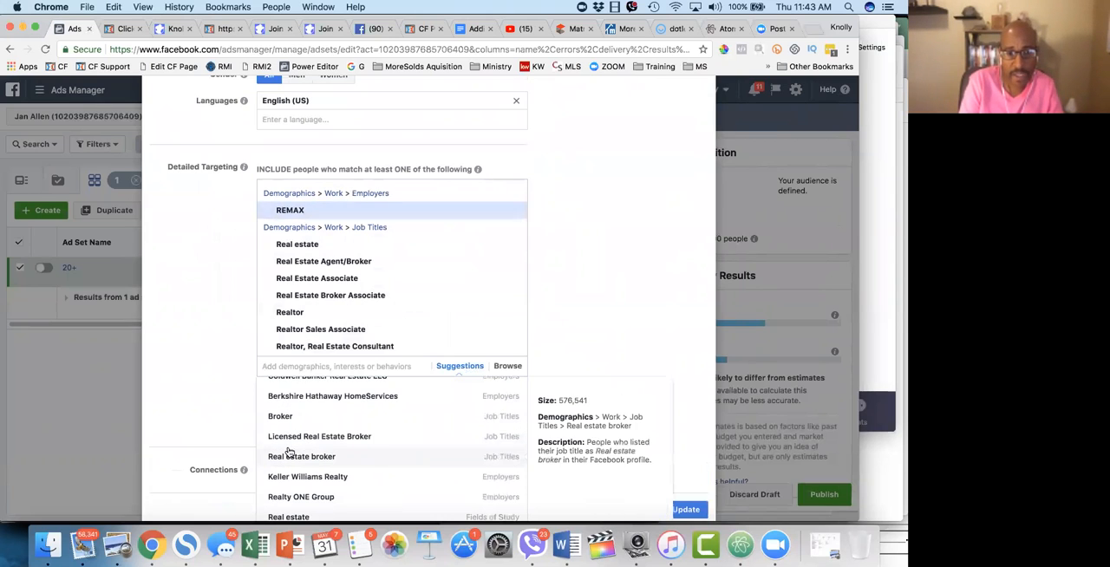
Step: Add the suggested employer Coldwell Banker Real Estate Corporation to the audience's detailed targeting
{"action": "scroll", "coordinate": [335, 445], "scroll_direction": "down", "scroll_amount": 2}
{"action": "scroll", "coordinate": [336, 446], "scroll_direction": "down", "scroll_amount": 5}
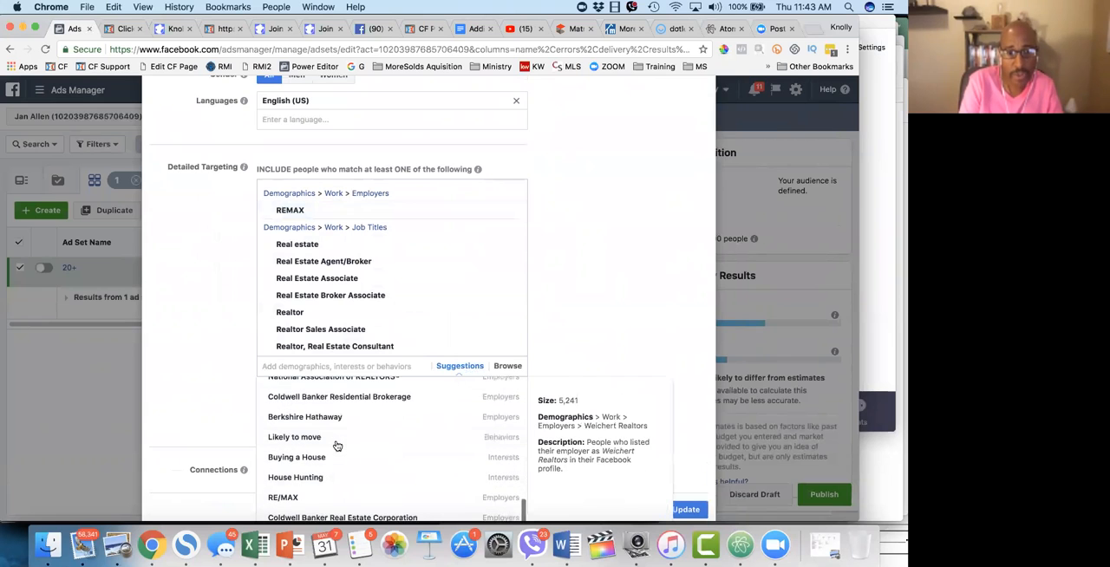
{"action": "scroll", "coordinate": [337, 446], "scroll_direction": "down", "scroll_amount": 1}
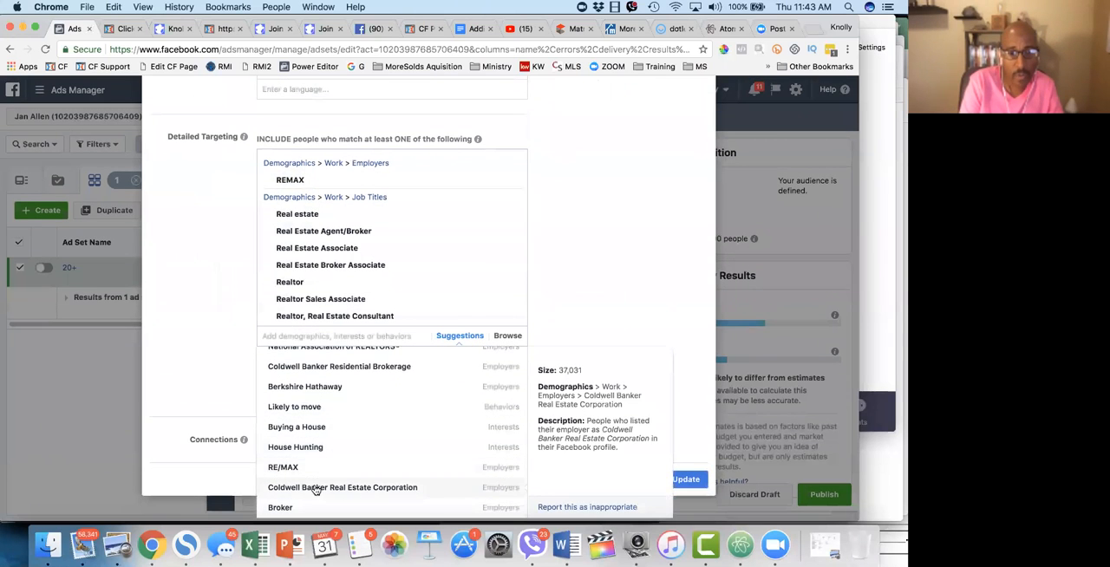
{"action": "left_click", "coordinate": [317, 488]}
Step: Add the employer Keller Williams Realty to the detailed targeting and remove the whole Employers group again
{"action": "scroll", "coordinate": [321, 468], "scroll_direction": "up", "scroll_amount": 3}
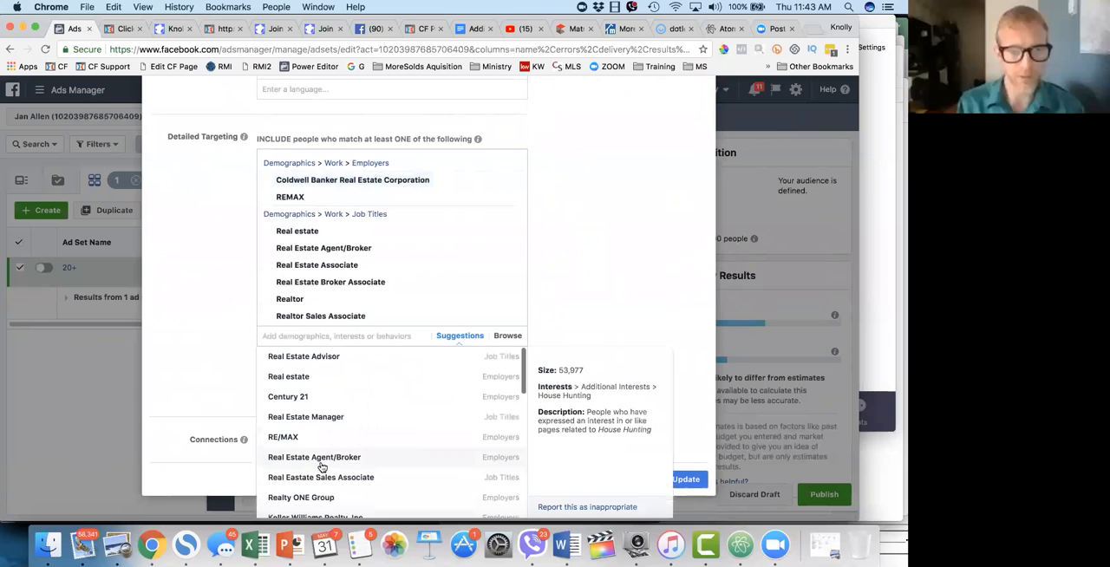
{"action": "scroll", "coordinate": [321, 468], "scroll_direction": "down", "scroll_amount": 5}
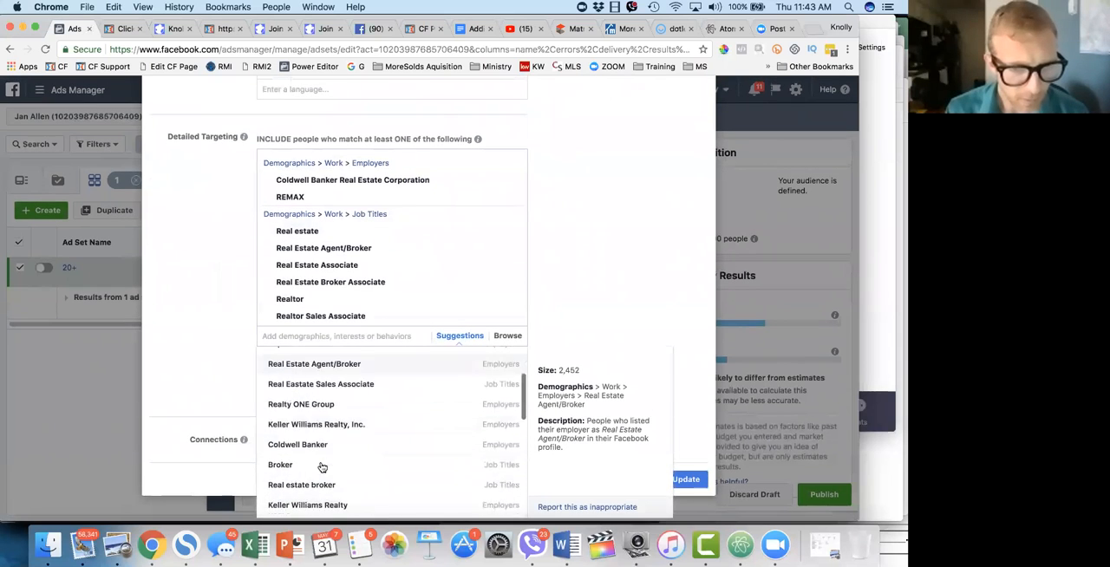
{"action": "scroll", "coordinate": [321, 468], "scroll_direction": "up", "scroll_amount": 2}
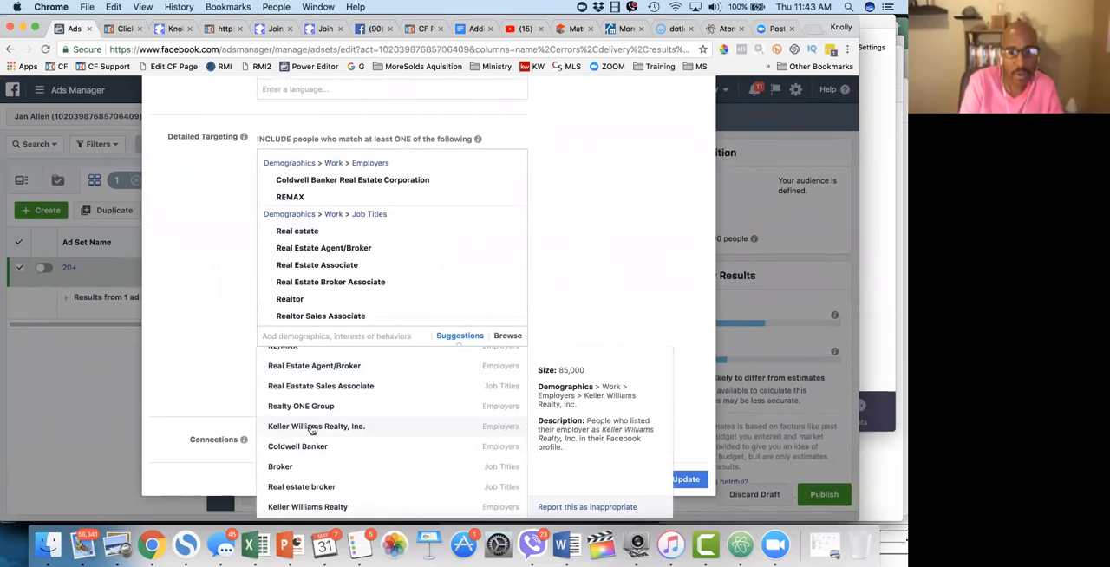
{"action": "scroll", "coordinate": [332, 487], "scroll_direction": "down", "scroll_amount": 2}
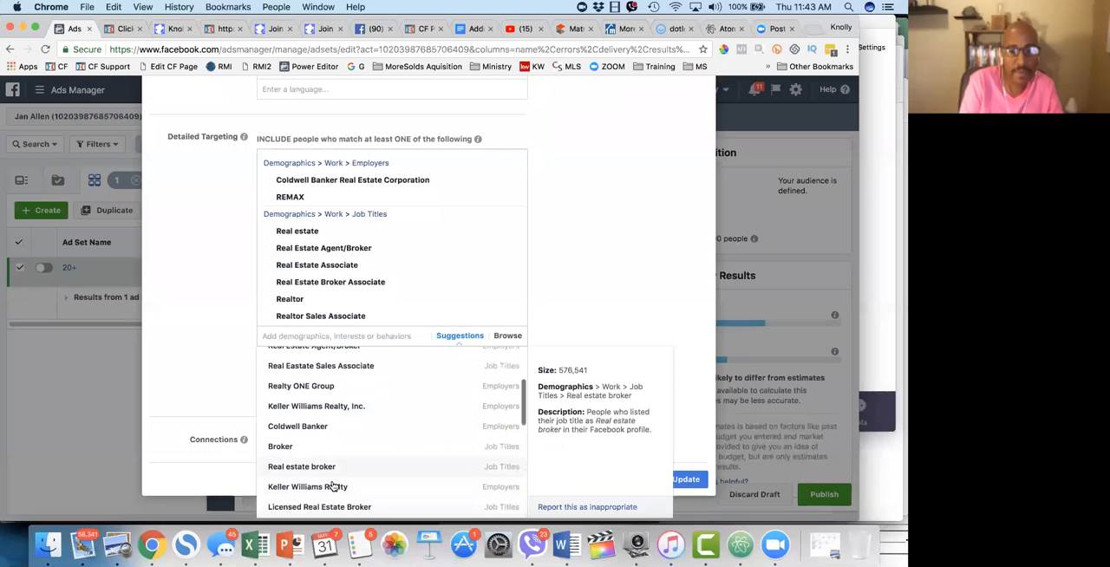
{"action": "left_click", "coordinate": [327, 479]}
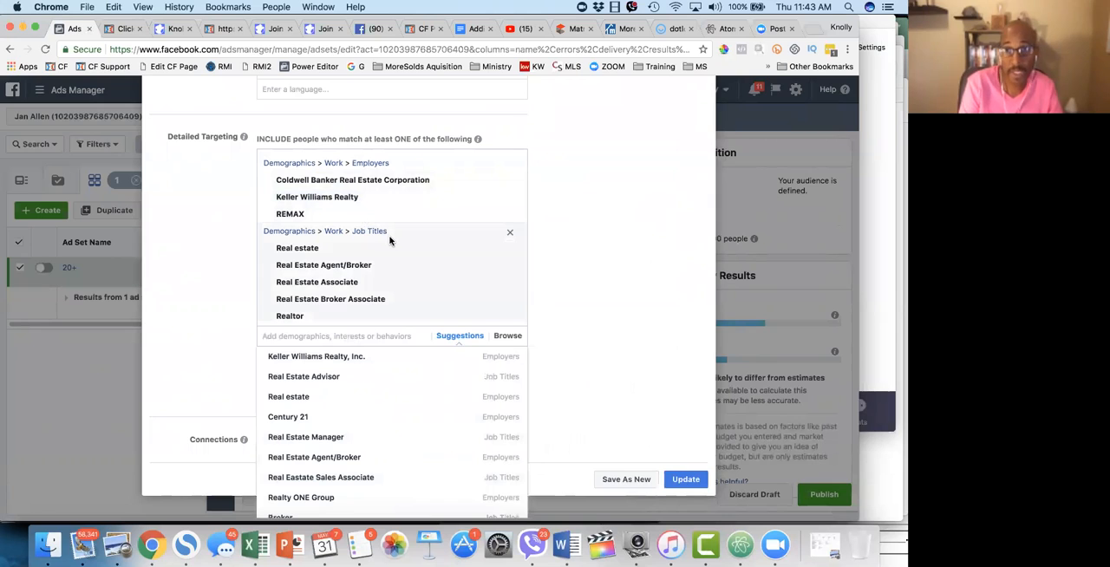
{"action": "left_click", "coordinate": [565, 248]}
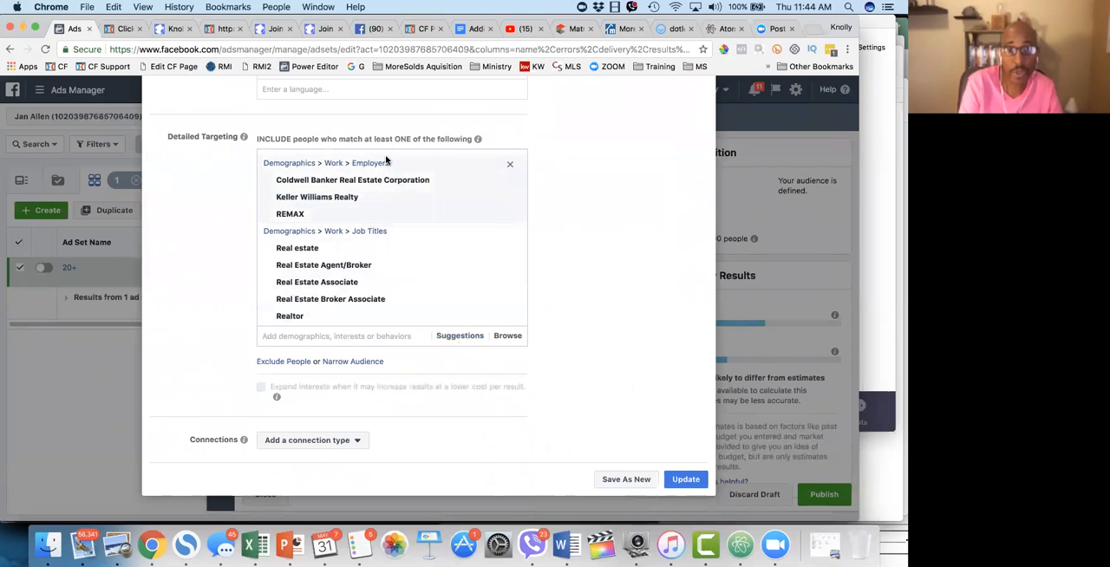
{"action": "left_click", "coordinate": [510, 163]}
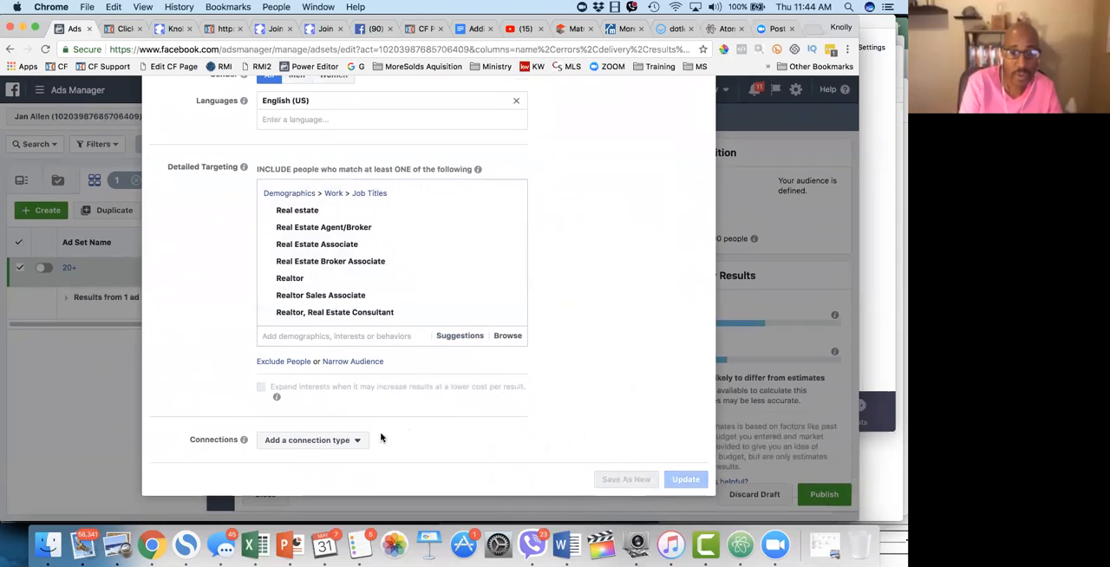
Step: Examine the available connection types for Facebook Pages, apps and events without choosing one
{"action": "left_click", "coordinate": [351, 441]}
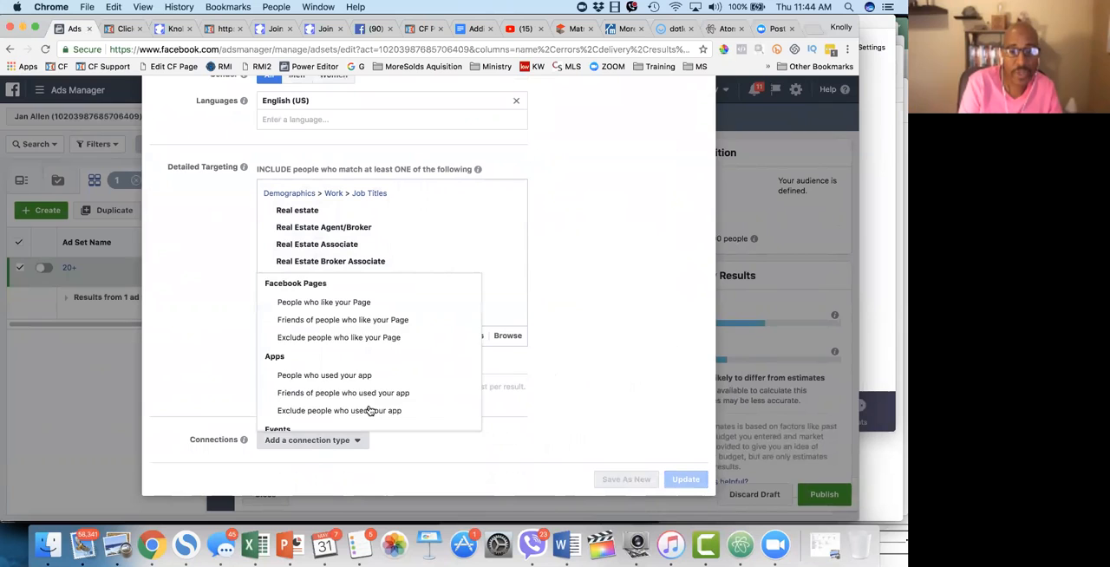
{"action": "scroll", "coordinate": [370, 410], "scroll_direction": "down", "scroll_amount": 3}
{"action": "scroll", "coordinate": [370, 410], "scroll_direction": "up", "scroll_amount": 3}
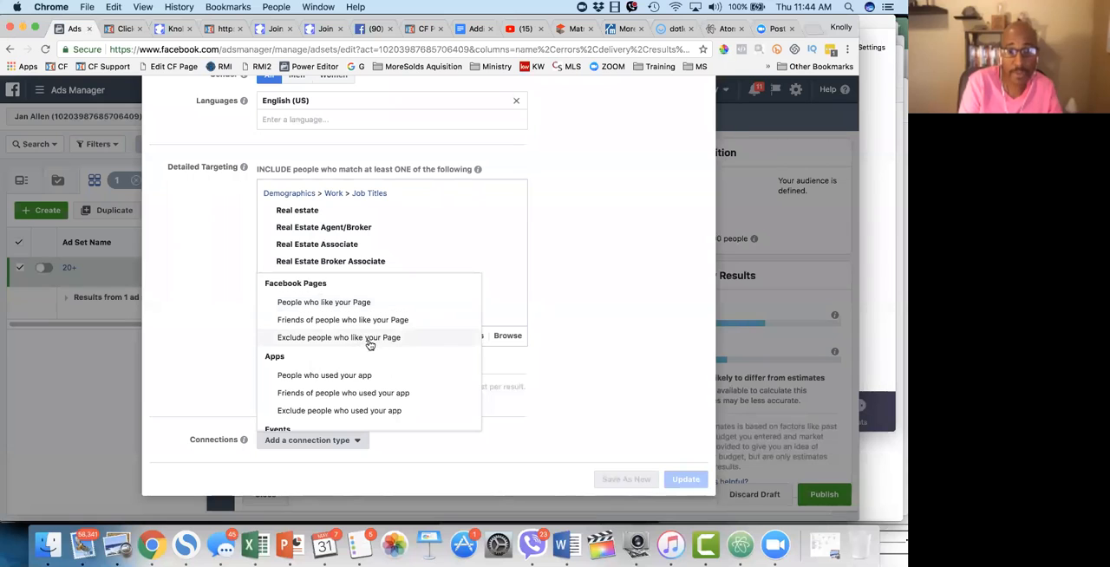
{"action": "left_click", "coordinate": [576, 322]}
Step: Review the audience's name, location, age, gender, language and job title targeting in the audience editor
{"action": "scroll", "coordinate": [471, 265], "scroll_direction": "up", "scroll_amount": 3}
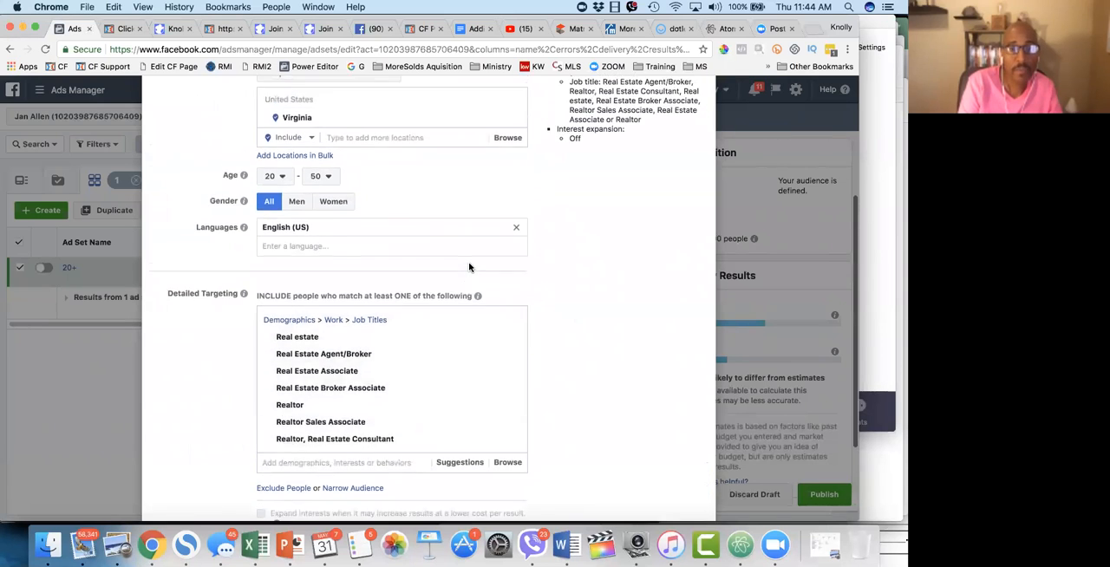
{"action": "scroll", "coordinate": [469, 266], "scroll_direction": "down", "scroll_amount": 3}
{"action": "scroll", "coordinate": [469, 264], "scroll_direction": "up", "scroll_amount": 2}
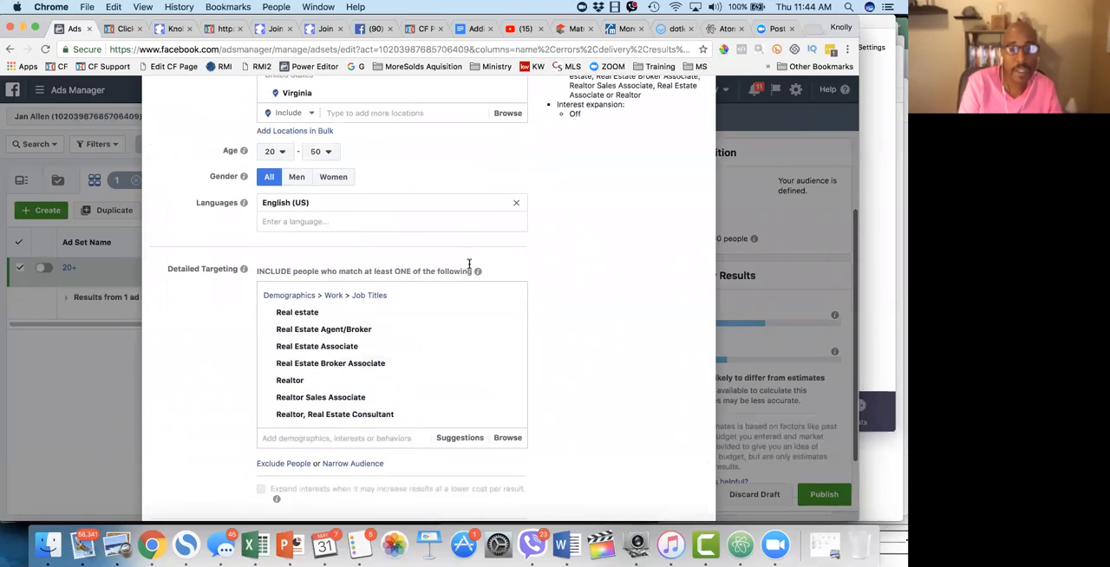
{"action": "scroll", "coordinate": [469, 264], "scroll_direction": "down", "scroll_amount": 3}
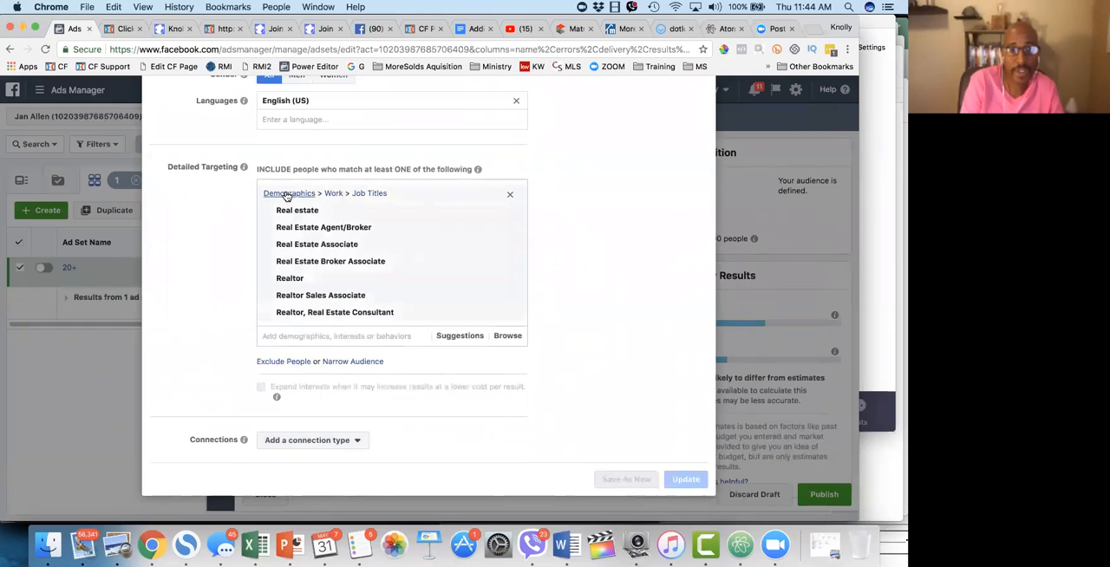
{"action": "scroll", "coordinate": [352, 144], "scroll_direction": "up", "scroll_amount": 5}
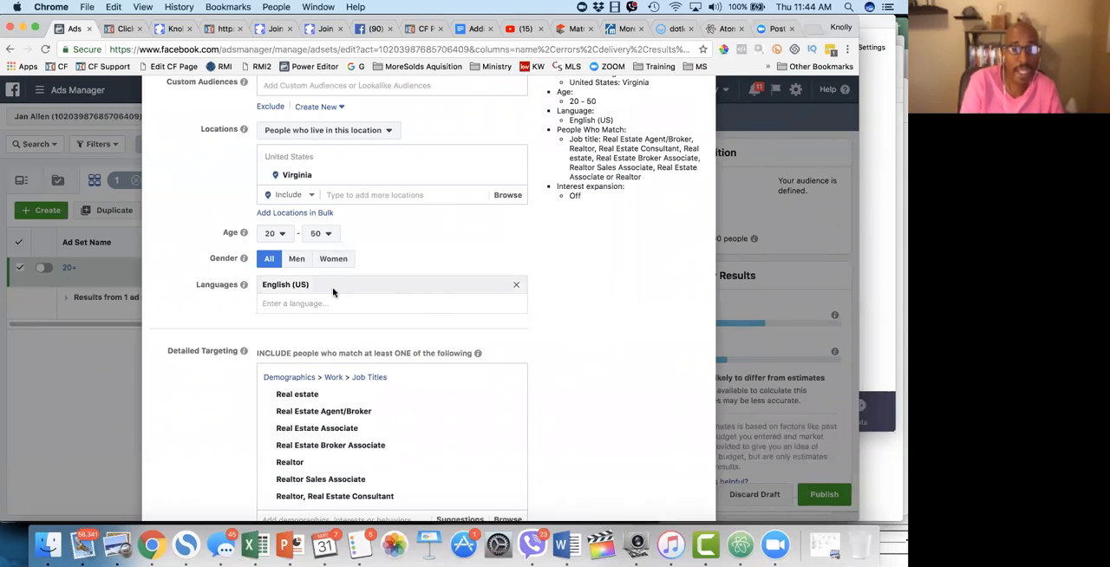
{"action": "scroll", "coordinate": [364, 364], "scroll_direction": "down", "scroll_amount": 3}
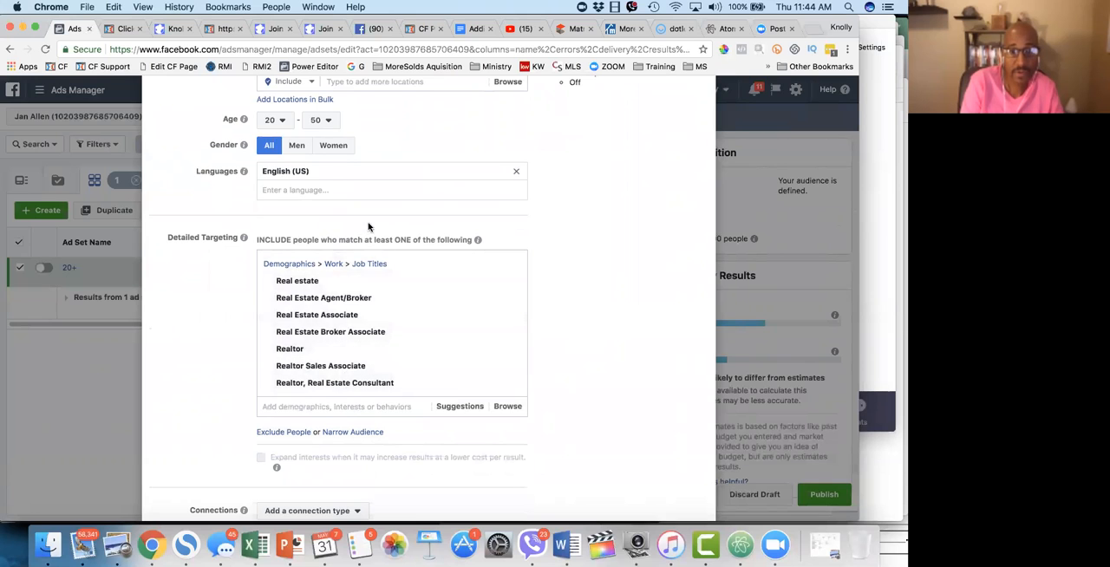
{"action": "scroll", "coordinate": [367, 227], "scroll_direction": "up", "scroll_amount": 6}
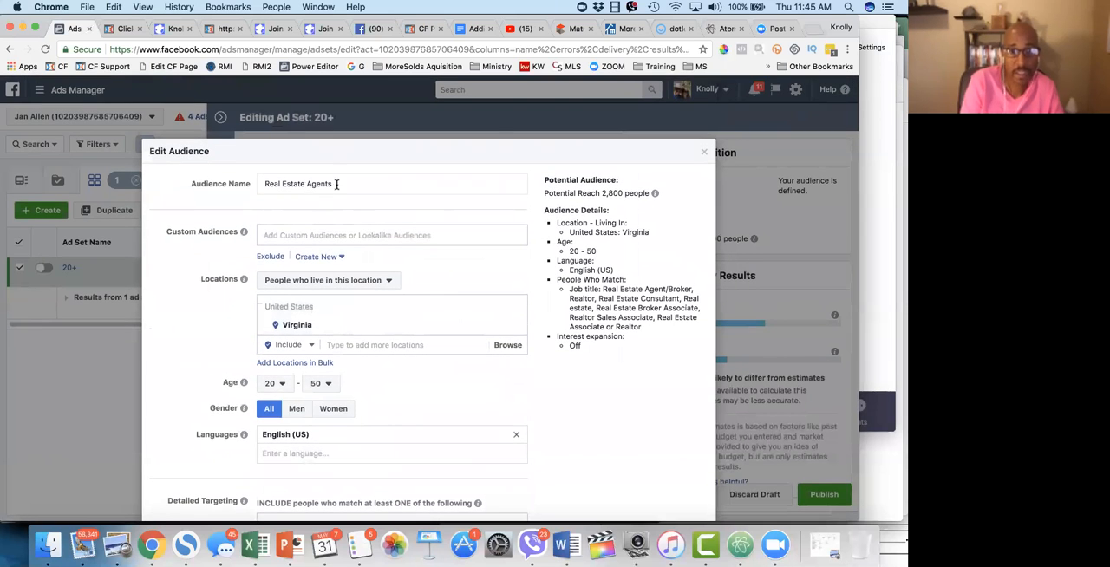
Step: Try the audience name Real Estate Agents in VA, look over the targeting settings and leave the audience editor without saving
{"action": "left_click", "coordinate": [365, 182]}
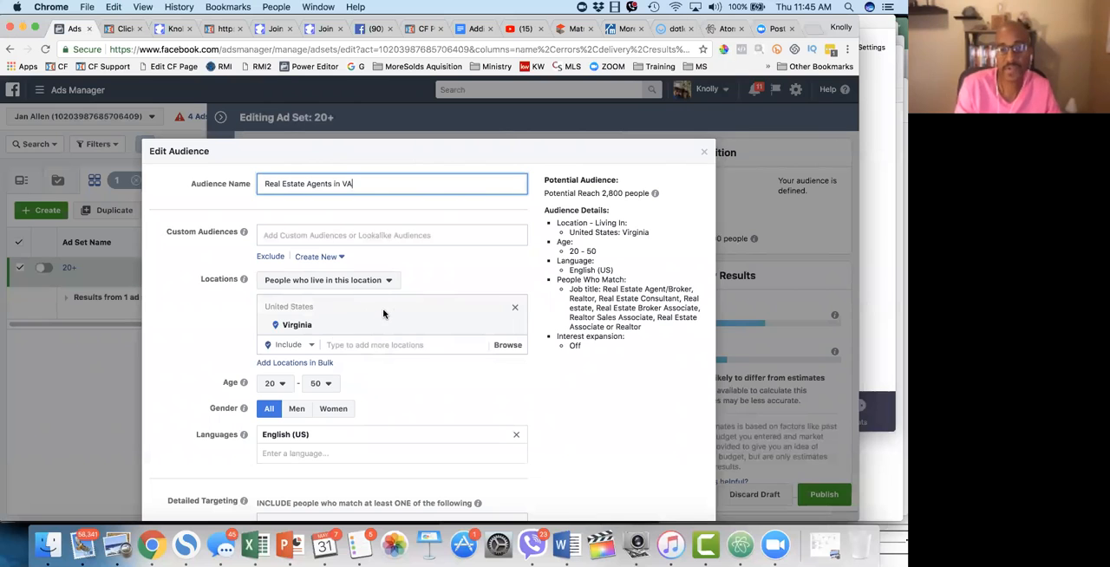
{"action": "scroll", "coordinate": [425, 442], "scroll_direction": "down", "scroll_amount": 10}
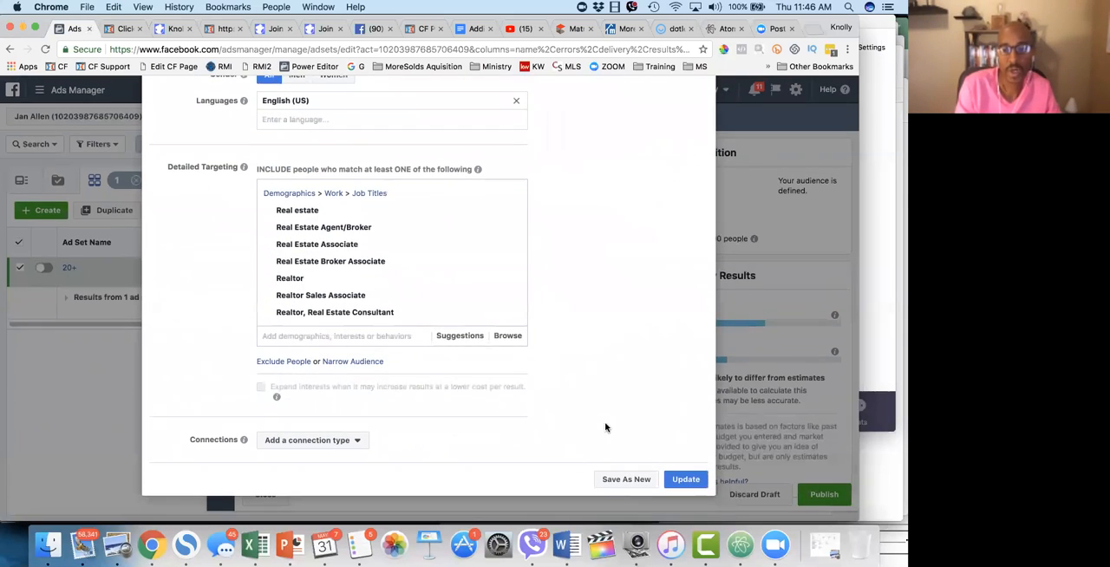
{"action": "scroll", "coordinate": [645, 414], "scroll_direction": "up", "scroll_amount": 10}
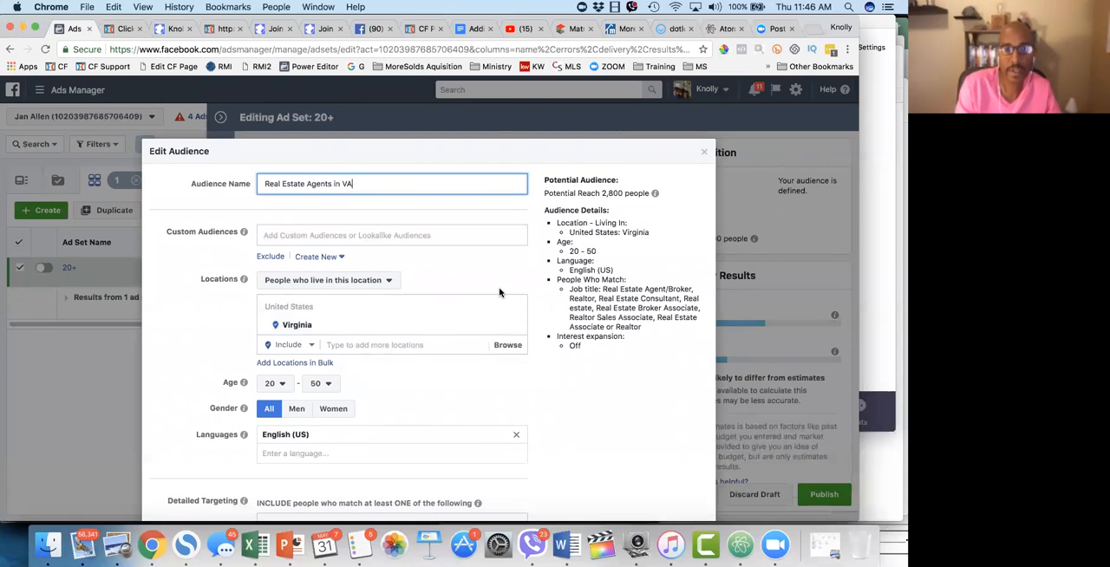
{"action": "scroll", "coordinate": [500, 293], "scroll_direction": "down", "scroll_amount": 8}
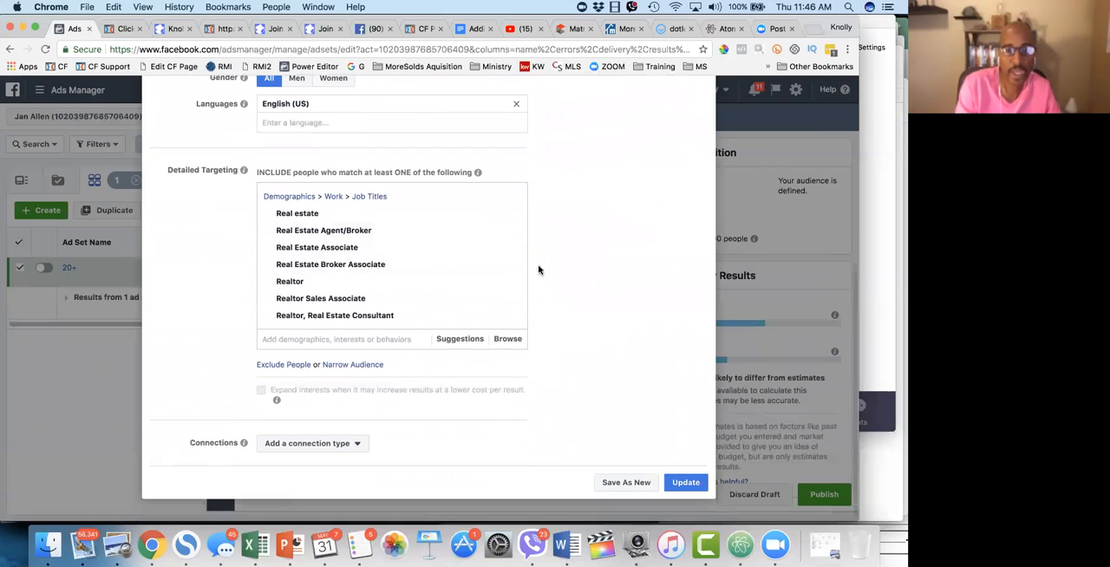
{"action": "scroll", "coordinate": [510, 397], "scroll_direction": "up", "scroll_amount": 5}
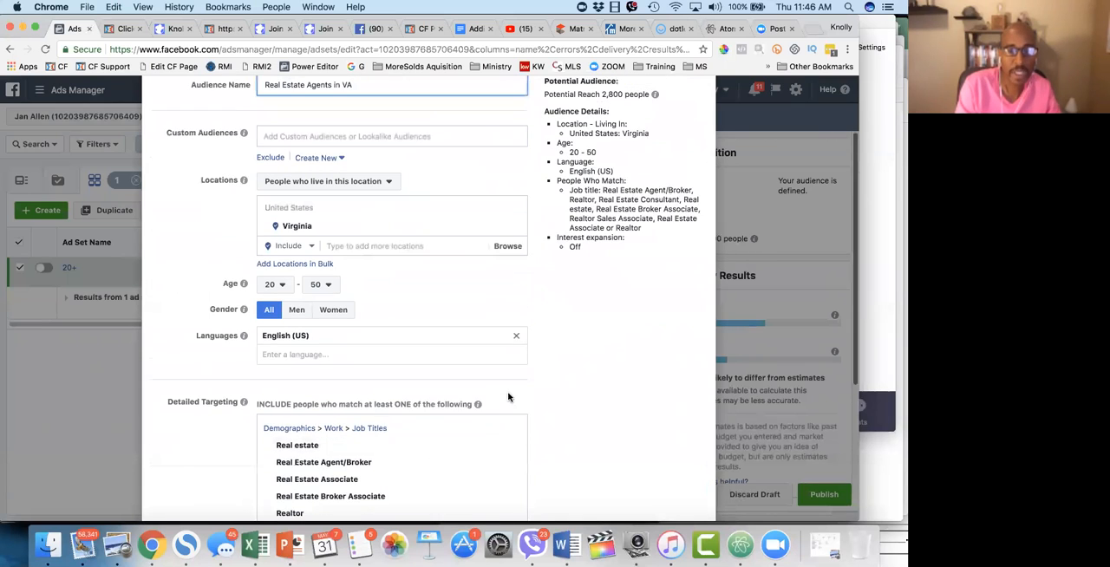
{"action": "scroll", "coordinate": [508, 397], "scroll_direction": "up", "scroll_amount": 1}
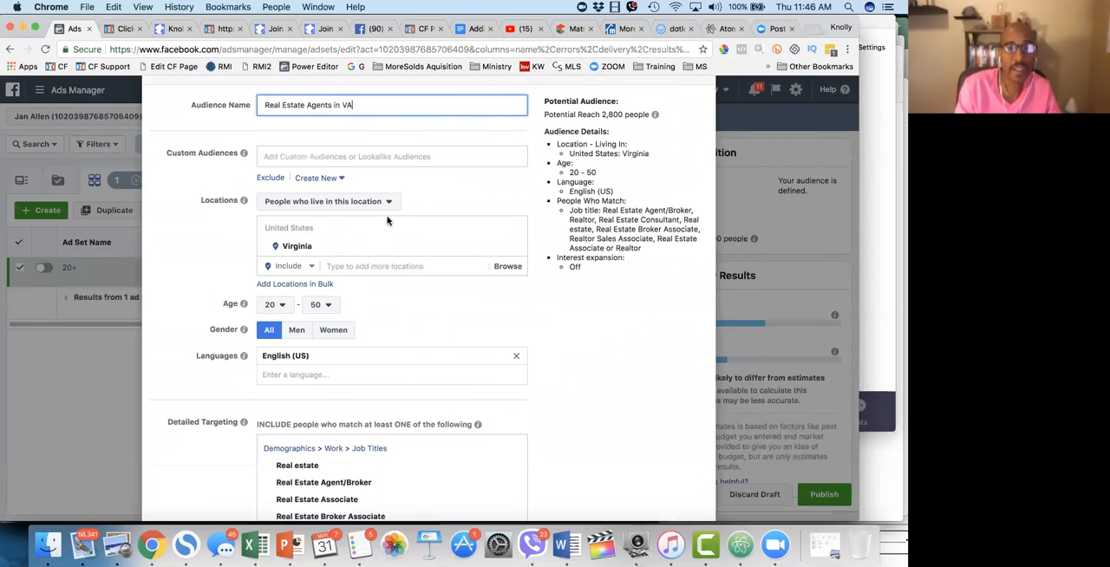
{"action": "scroll", "coordinate": [386, 220], "scroll_direction": "up", "scroll_amount": 2}
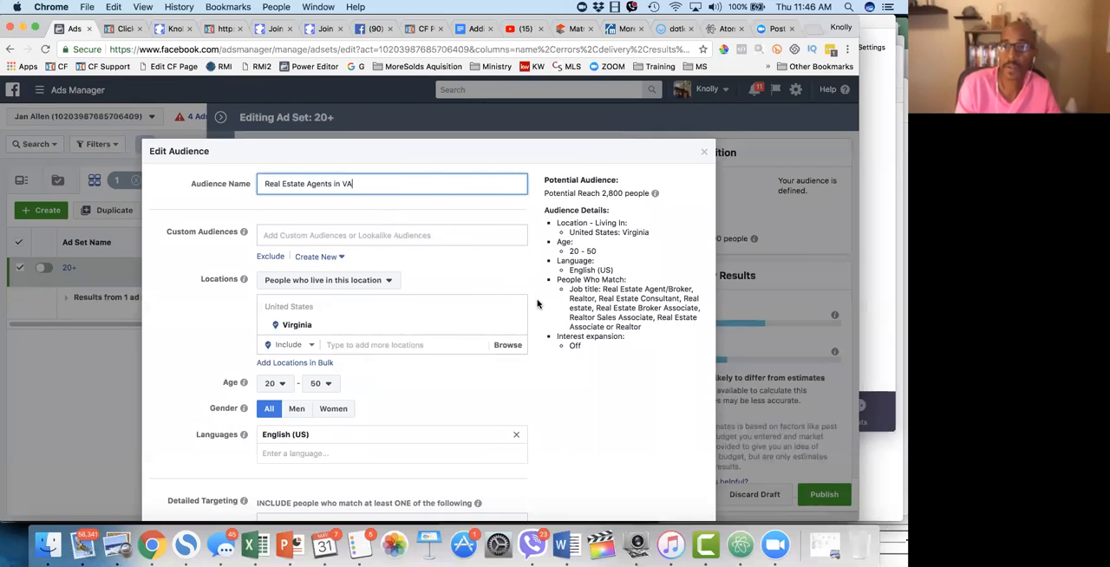
{"action": "scroll", "coordinate": [482, 427], "scroll_direction": "down", "scroll_amount": 5}
{"action": "scroll", "coordinate": [480, 426], "scroll_direction": "down", "scroll_amount": 3}
{"action": "scroll", "coordinate": [479, 426], "scroll_direction": "up", "scroll_amount": 4}
{"action": "scroll", "coordinate": [479, 426], "scroll_direction": "up", "scroll_amount": 4}
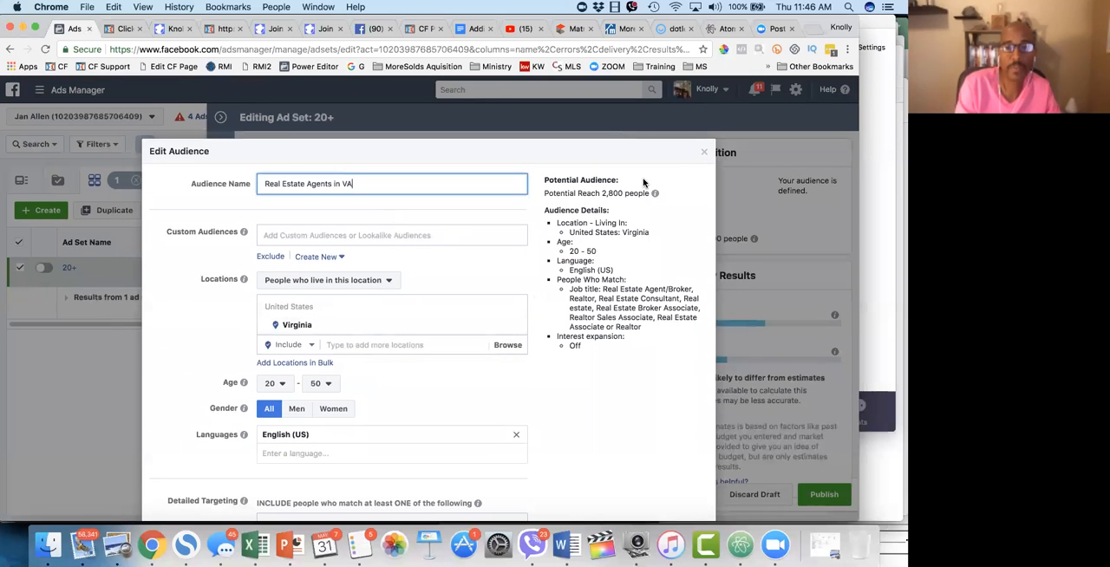
{"action": "left_click", "coordinate": [703, 152]}
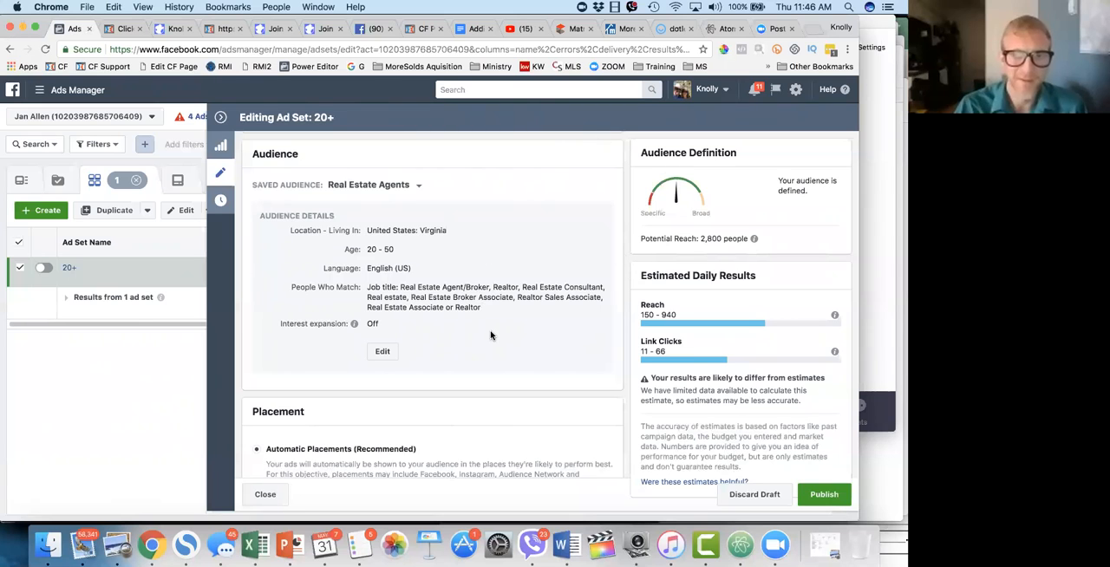
Step: Review the ad set's saved audience details alongside its placement and optimization sections
{"action": "scroll", "coordinate": [490, 332], "scroll_direction": "down", "scroll_amount": 3}
{"action": "scroll", "coordinate": [491, 335], "scroll_direction": "up", "scroll_amount": 4}
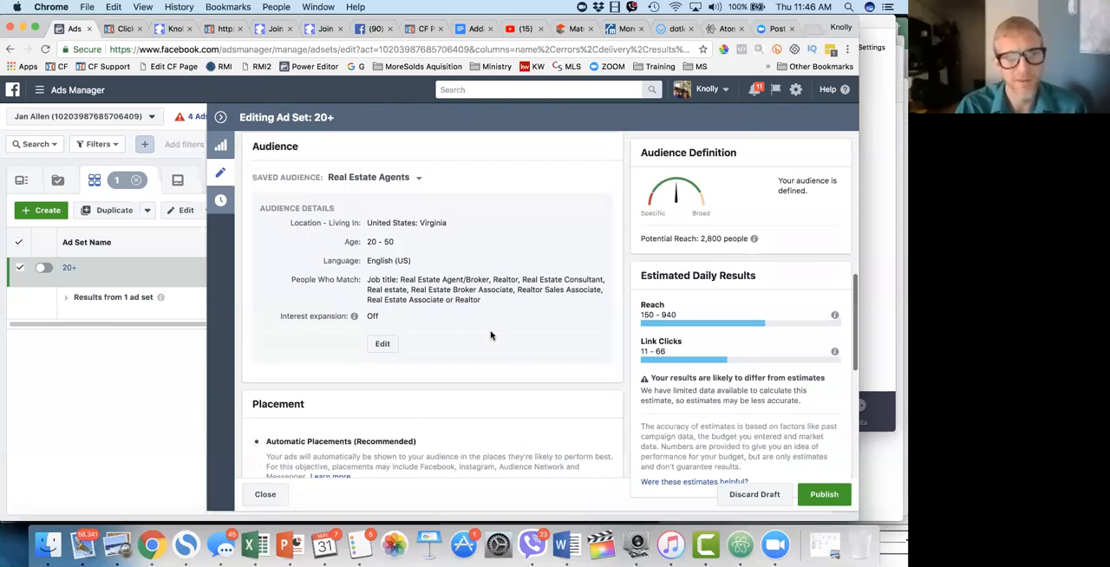
{"action": "scroll", "coordinate": [490, 335], "scroll_direction": "up", "scroll_amount": 1}
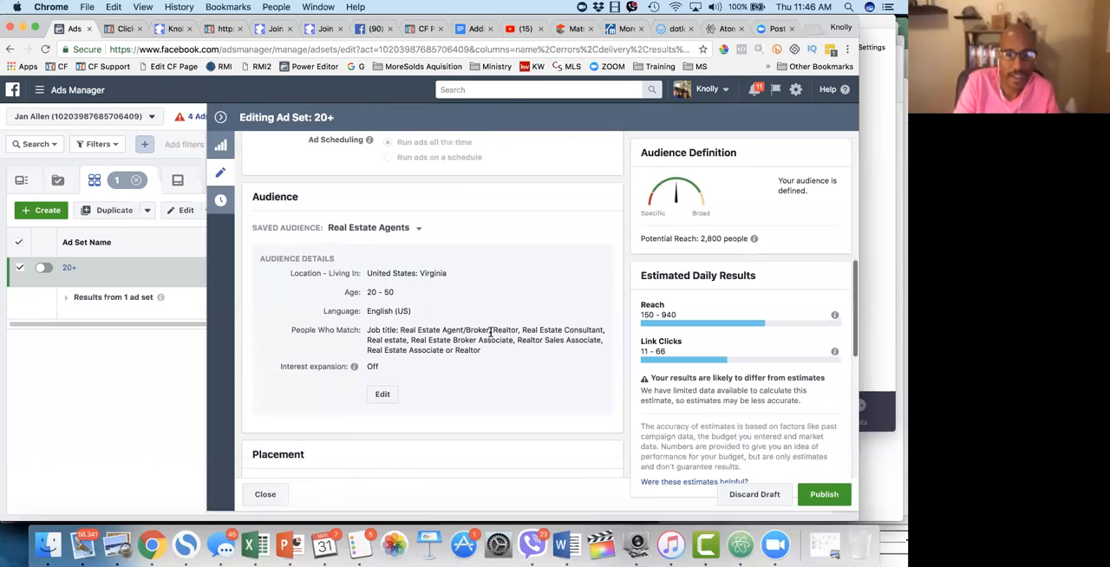
{"action": "scroll", "coordinate": [490, 334], "scroll_direction": "down", "scroll_amount": 5}
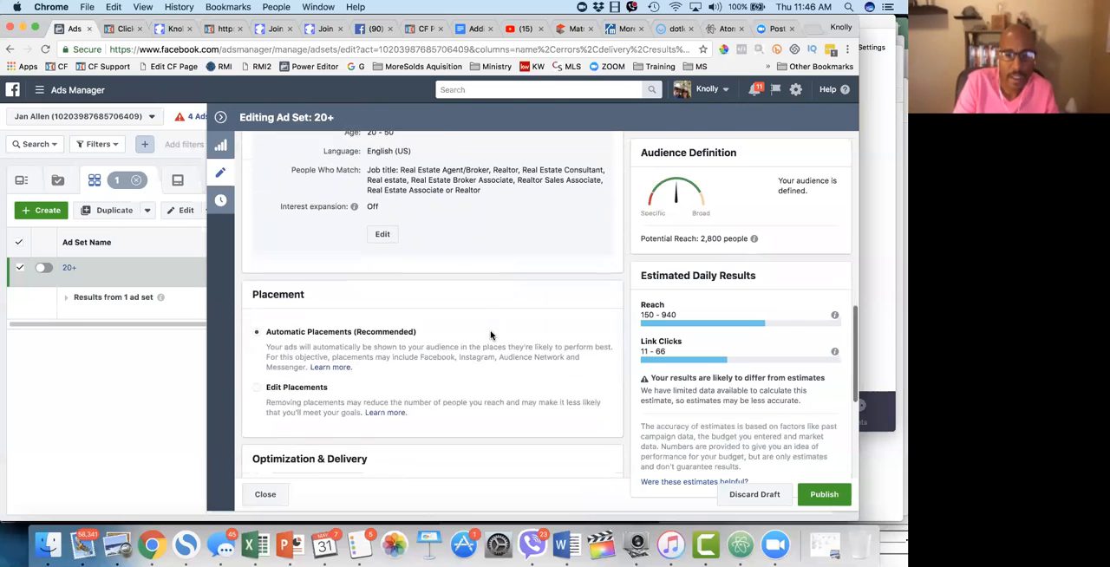
{"action": "scroll", "coordinate": [351, 342], "scroll_direction": "up", "scroll_amount": 4}
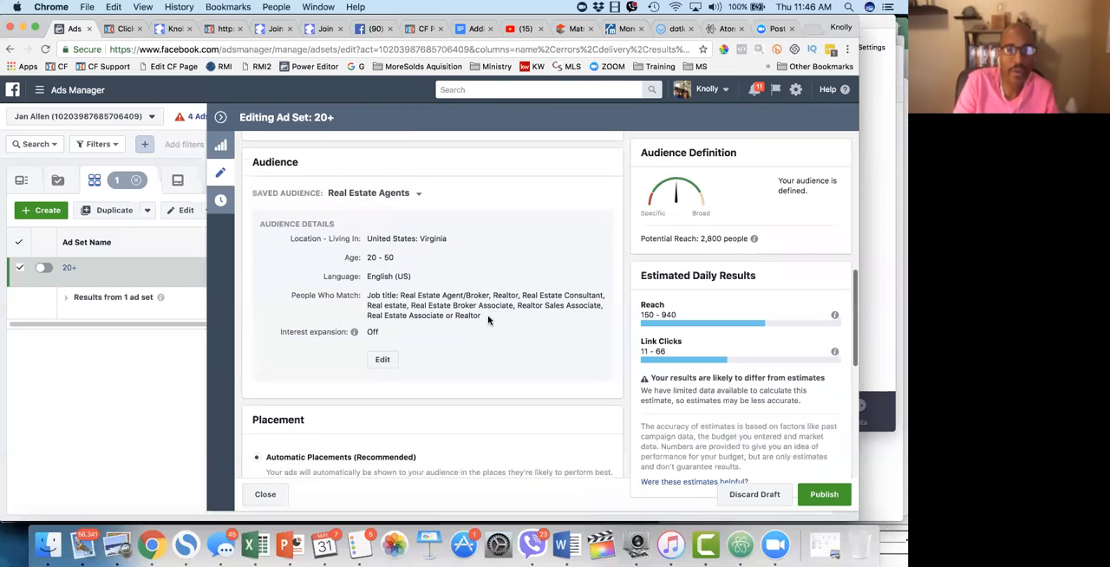
{"action": "mouse_move", "coordinate": [354, 332]}
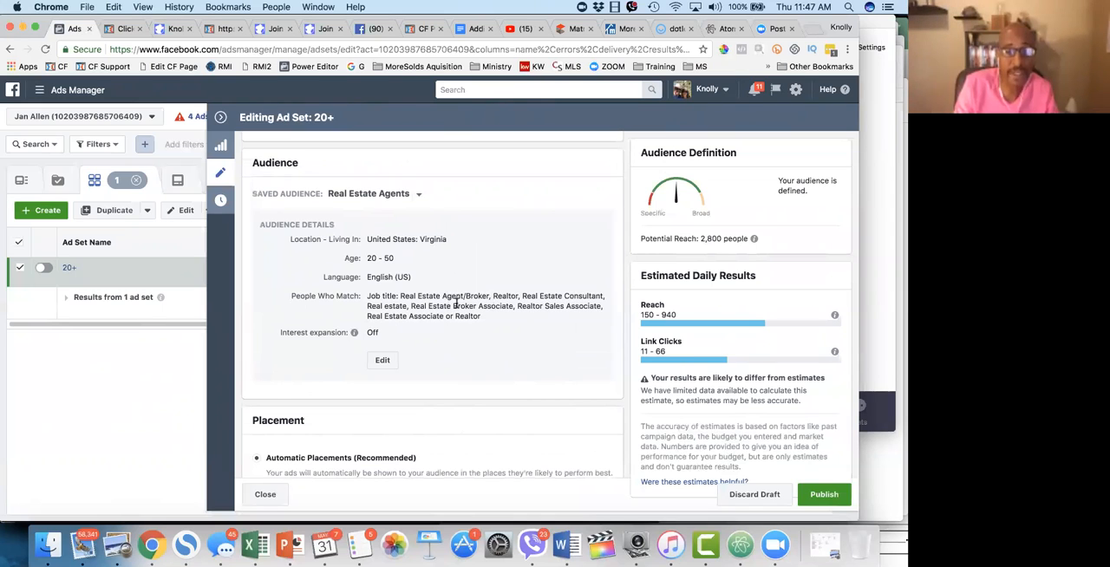
{"action": "scroll", "coordinate": [490, 340], "scroll_direction": "down", "scroll_amount": 3}
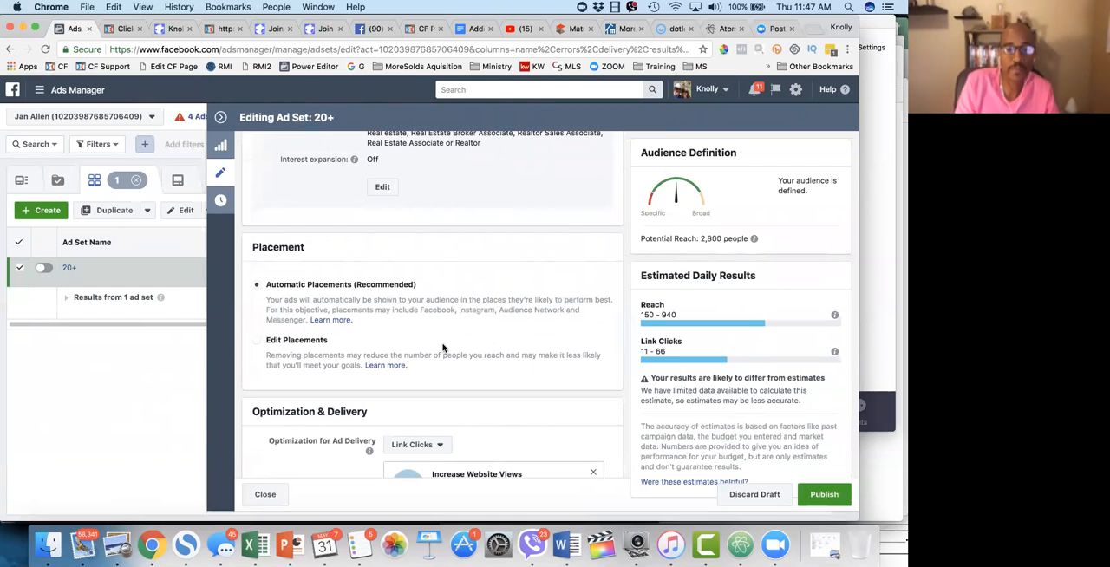
{"action": "scroll", "coordinate": [443, 348], "scroll_direction": "up", "scroll_amount": 5}
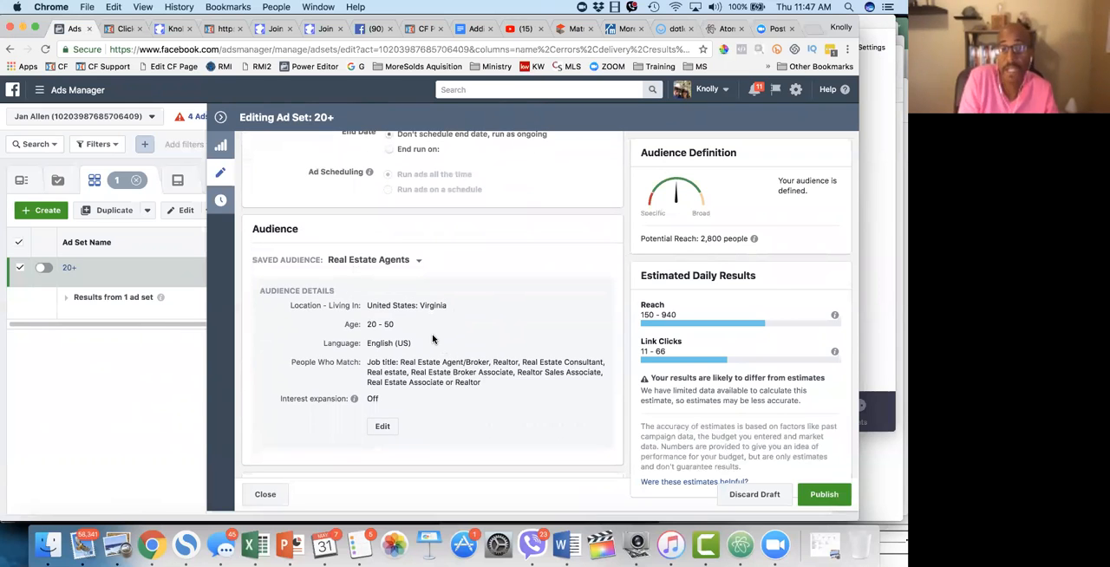
{"action": "scroll", "coordinate": [433, 340], "scroll_direction": "down", "scroll_amount": 6}
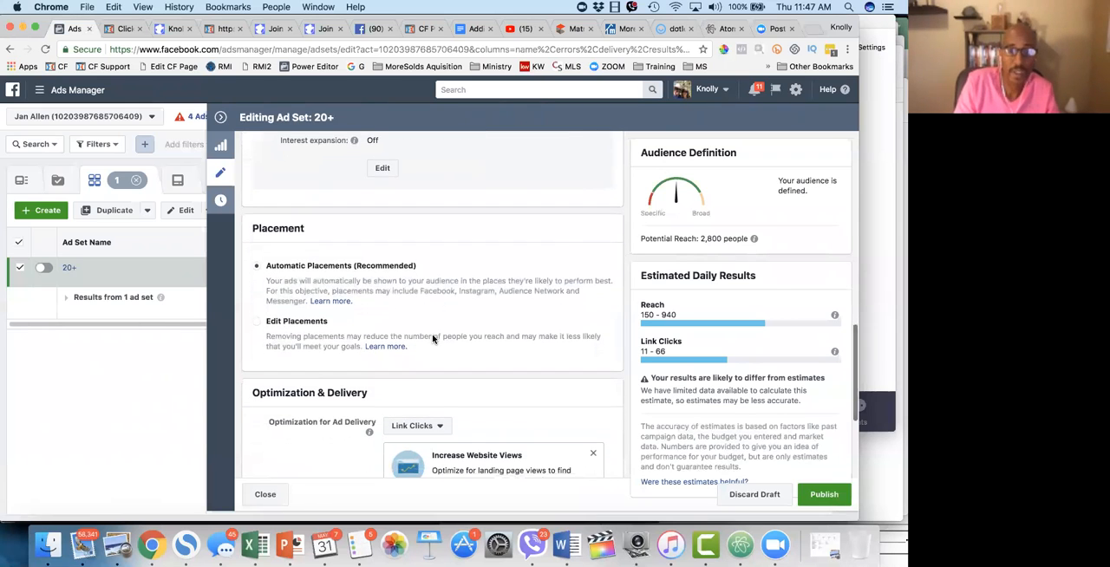
{"action": "scroll", "coordinate": [433, 339], "scroll_direction": "down", "scroll_amount": 2}
{"action": "scroll", "coordinate": [433, 339], "scroll_direction": "up", "scroll_amount": 2}
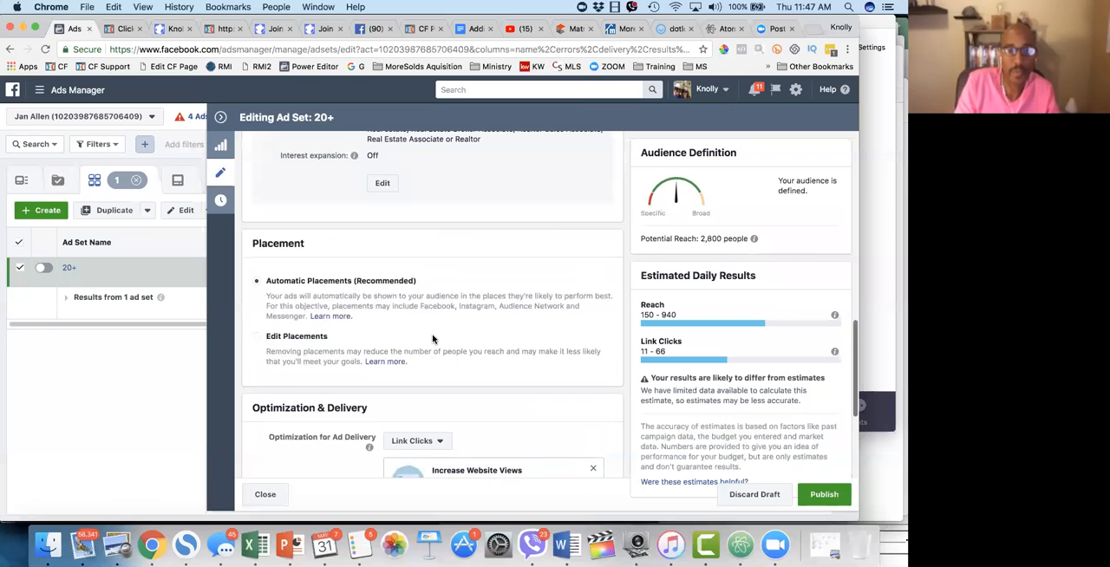
{"action": "scroll", "coordinate": [433, 340], "scroll_direction": "up", "scroll_amount": 4}
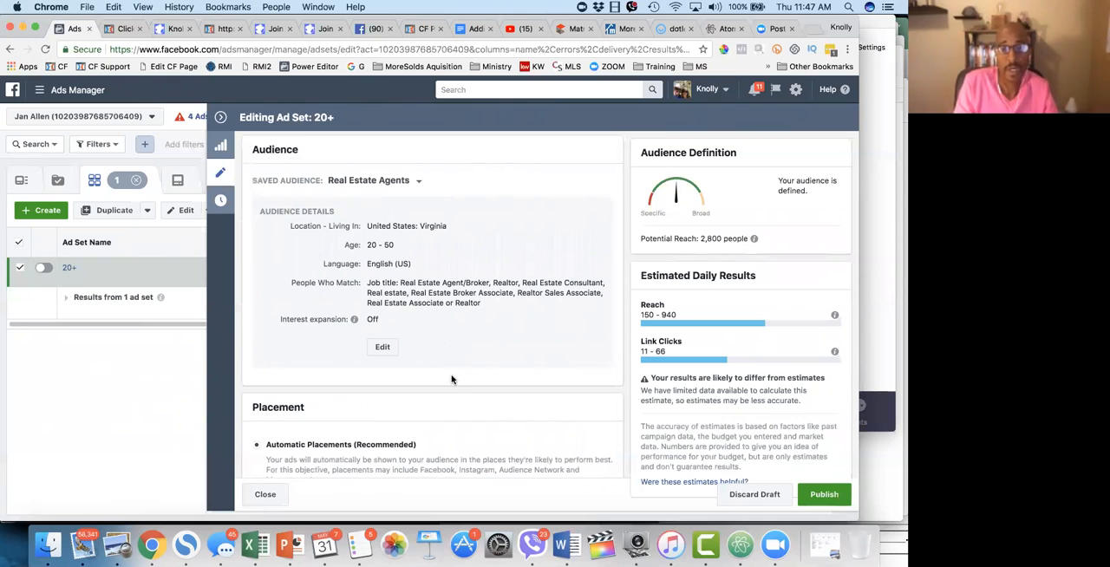
Step: Switch to Edit Placements and exclude Instant Articles and Right Column from the Facebook placements
{"action": "scroll", "coordinate": [435, 457], "scroll_direction": "down", "scroll_amount": 5}
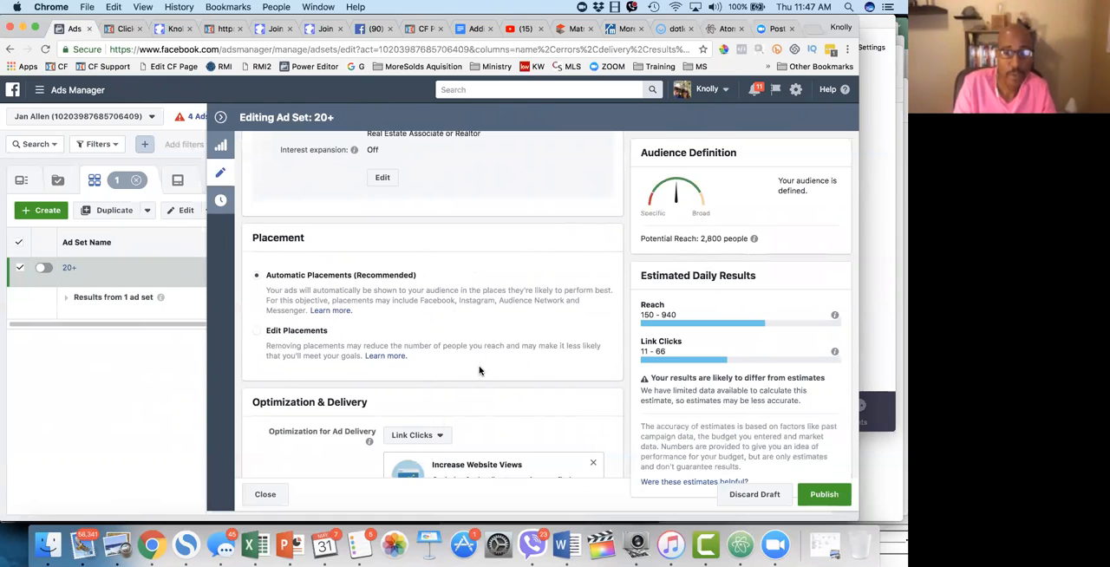
{"action": "scroll", "coordinate": [481, 372], "scroll_direction": "down", "scroll_amount": 2}
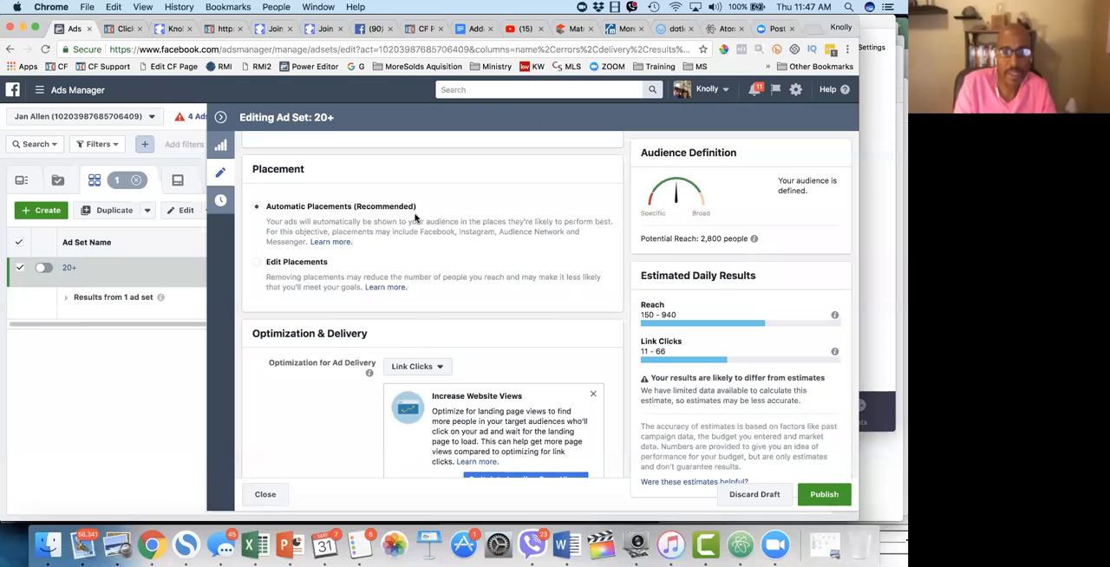
{"action": "left_click", "coordinate": [257, 262]}
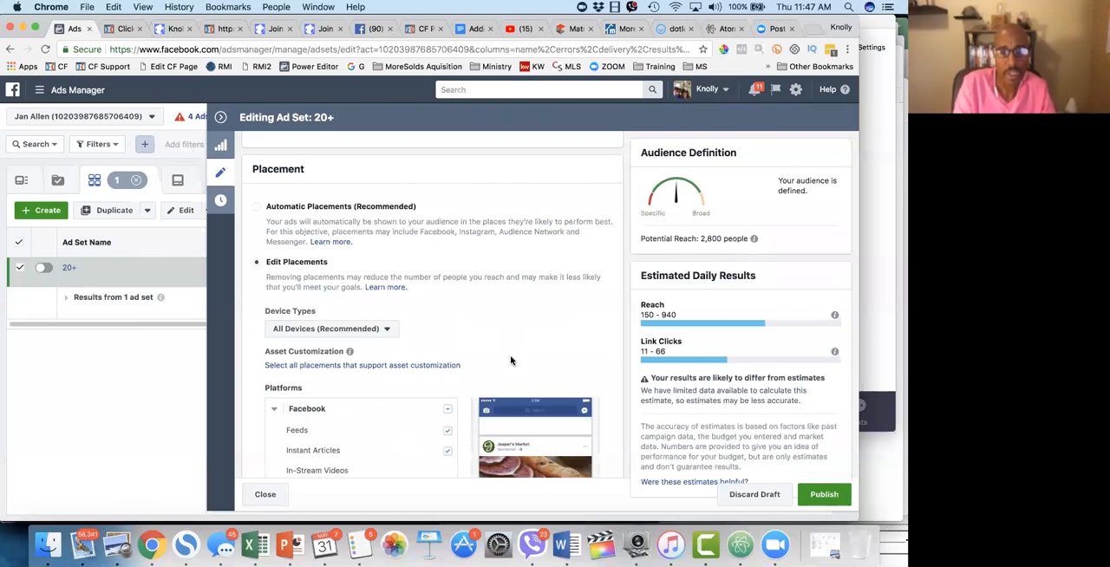
{"action": "scroll", "coordinate": [510, 361], "scroll_direction": "down", "scroll_amount": 3}
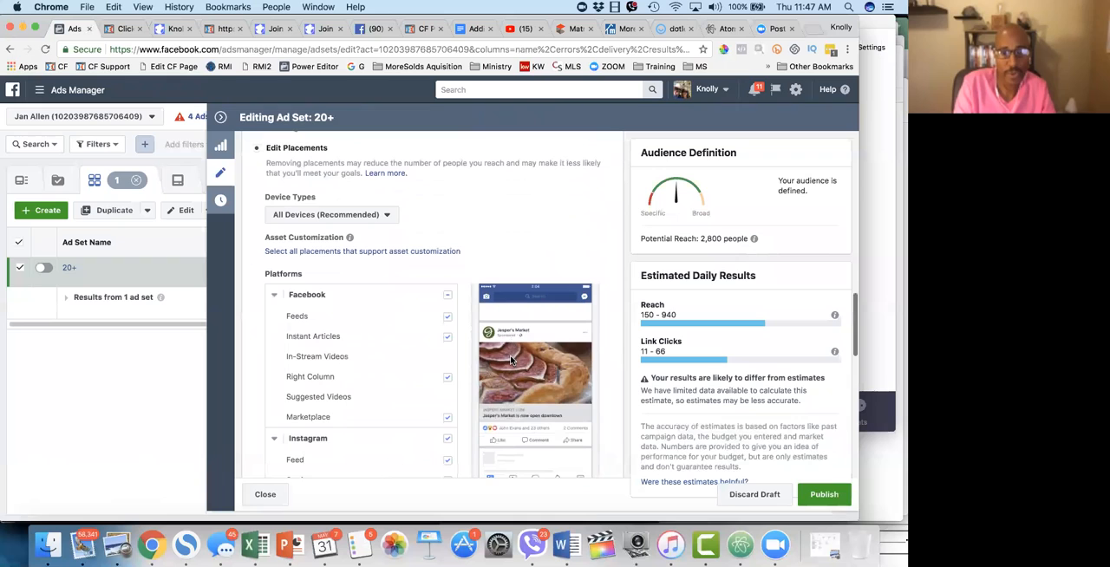
{"action": "left_click", "coordinate": [447, 337]}
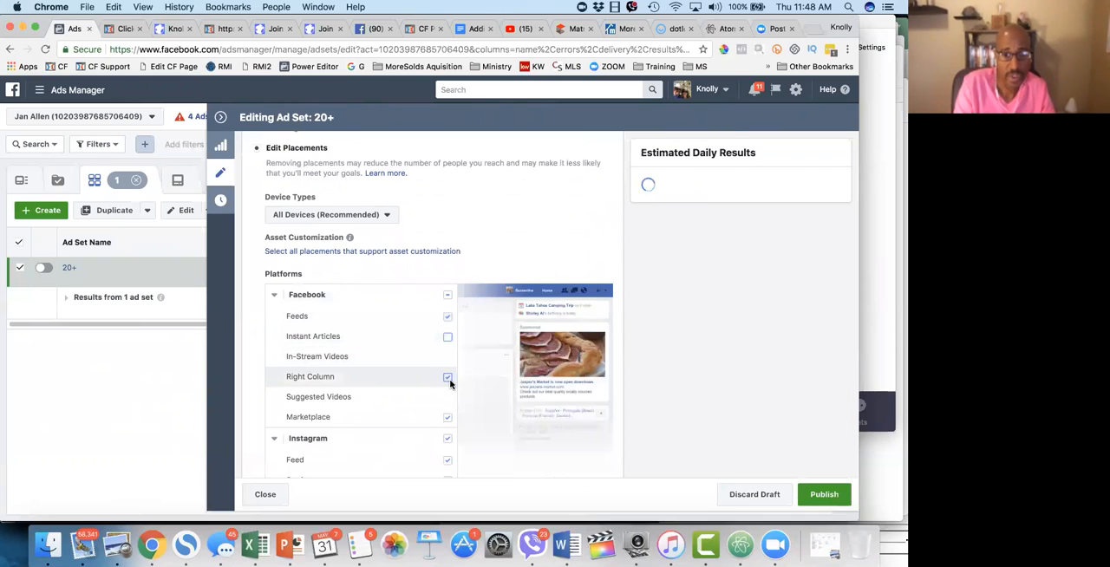
{"action": "left_click", "coordinate": [447, 377]}
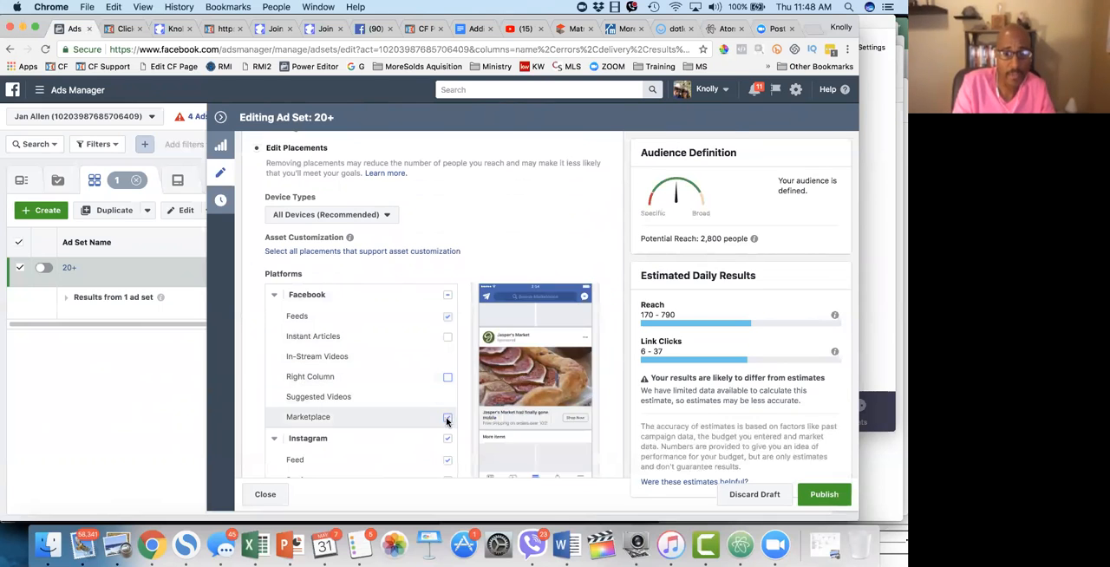
Step: Look through the Instagram, Audience Network and Messenger placements, and switch back to Automatic Placements
{"action": "scroll", "coordinate": [400, 450], "scroll_direction": "down", "scroll_amount": 2}
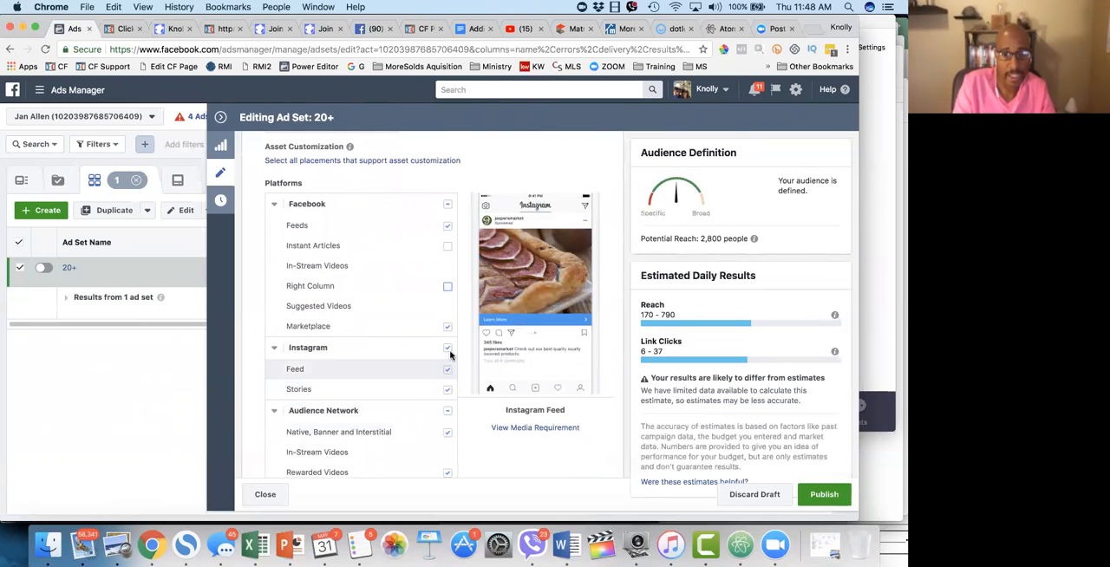
{"action": "scroll", "coordinate": [436, 457], "scroll_direction": "down", "scroll_amount": 5}
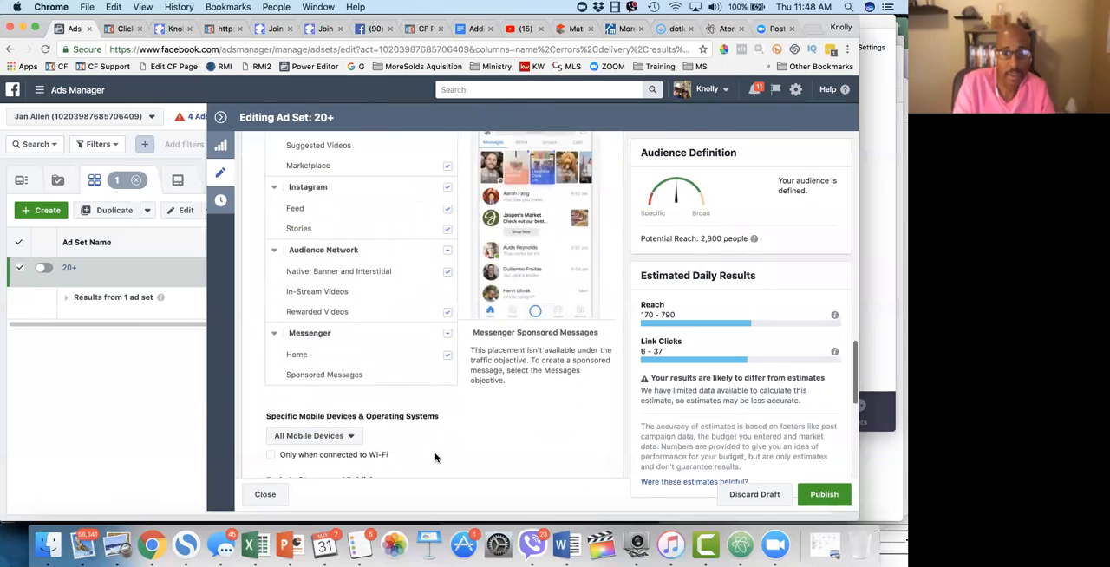
{"action": "scroll", "coordinate": [435, 457], "scroll_direction": "up", "scroll_amount": 10}
{"action": "scroll", "coordinate": [435, 457], "scroll_direction": "down", "scroll_amount": 3}
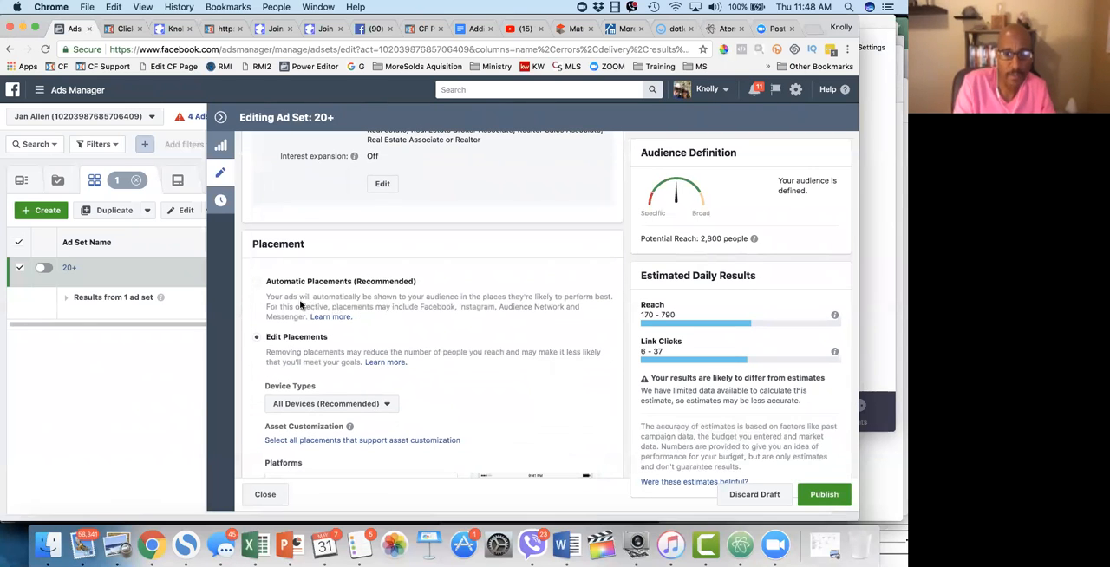
{"action": "left_click", "coordinate": [257, 283]}
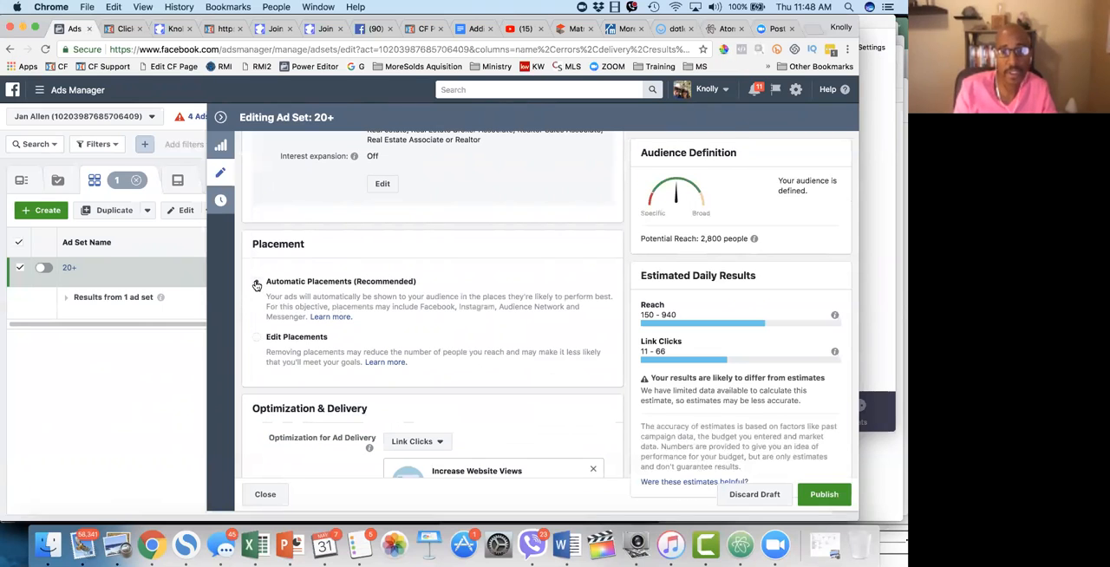
Step: Examine the Optimization & Delivery settings and the recommended Automatic Placements option
{"action": "scroll", "coordinate": [506, 434], "scroll_direction": "down", "scroll_amount": 2}
{"action": "scroll", "coordinate": [506, 431], "scroll_direction": "down", "scroll_amount": 4}
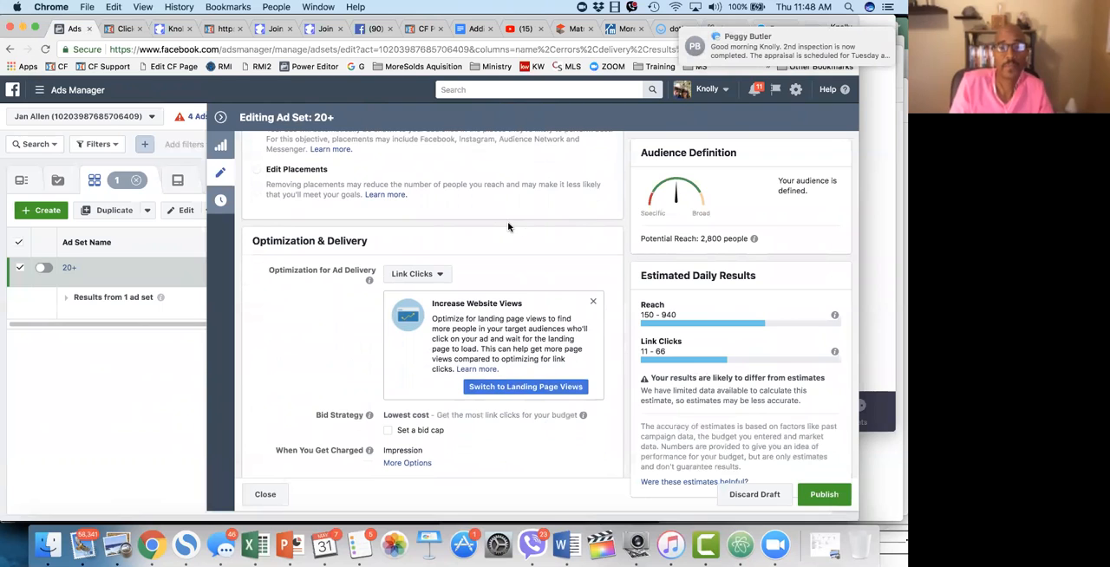
{"action": "scroll", "coordinate": [503, 219], "scroll_direction": "up", "scroll_amount": 3}
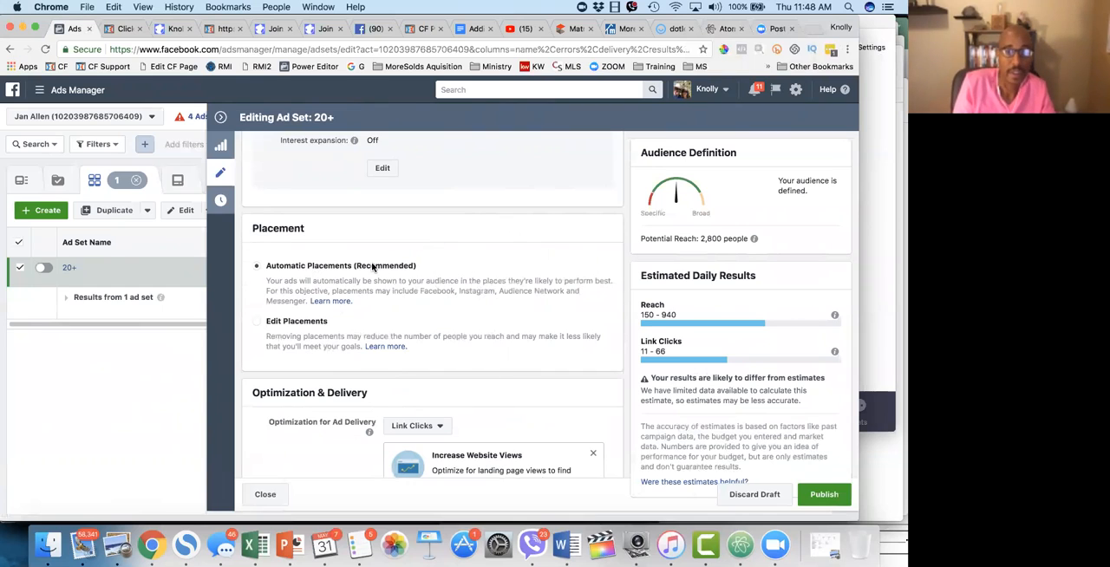
{"action": "left_click_drag", "start_coordinate": [421, 262], "coordinate": [351, 271]}
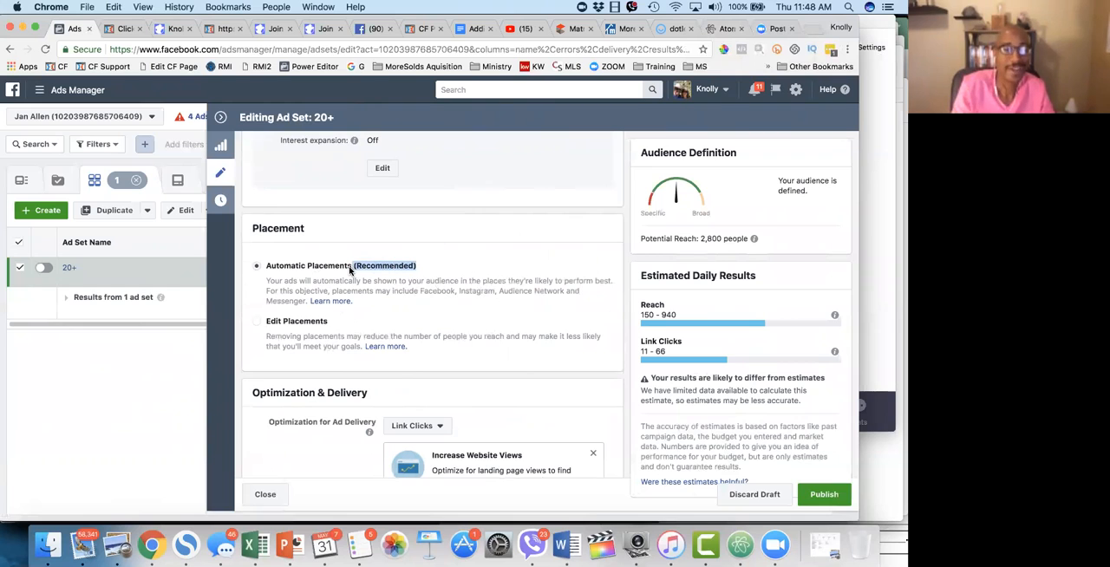
{"action": "scroll", "coordinate": [316, 325], "scroll_direction": "down", "scroll_amount": 4}
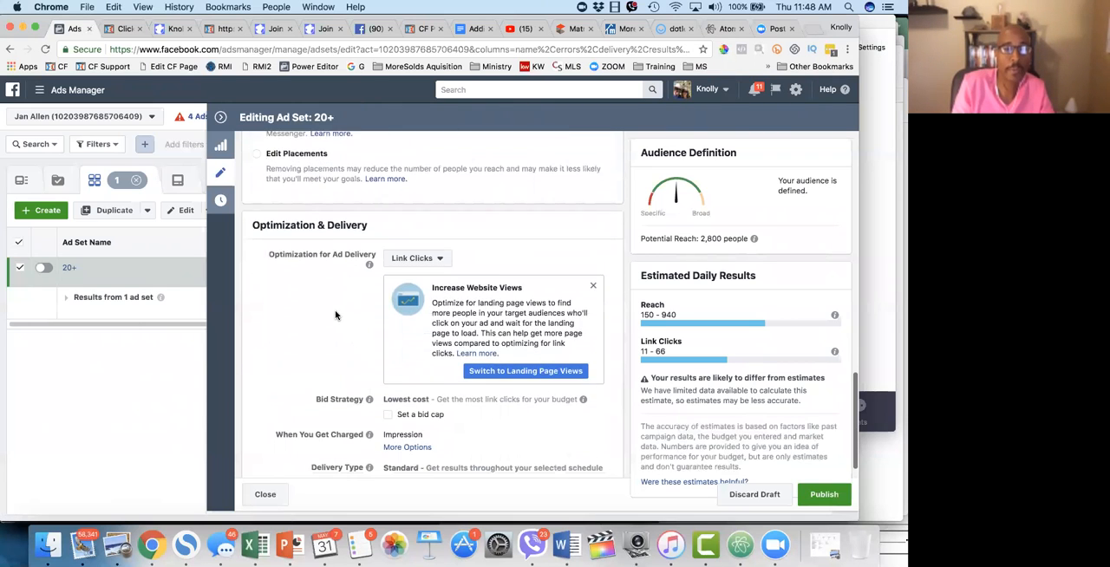
Step: Switch the placement to Edit Placements and look through the Facebook, Instagram, Audience Network and Messenger placements
{"action": "scroll", "coordinate": [337, 314], "scroll_direction": "up", "scroll_amount": 2}
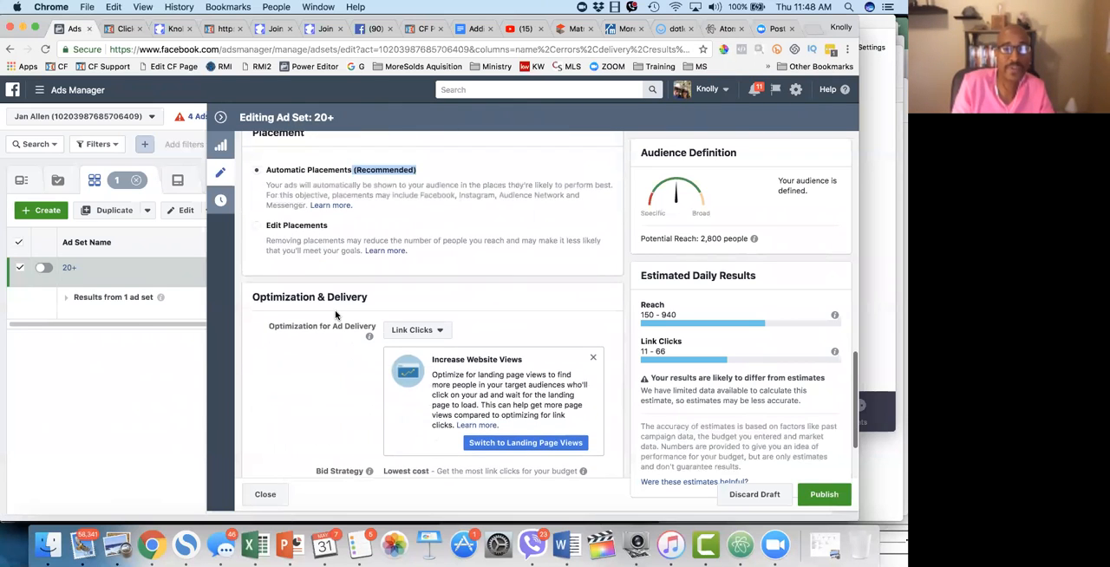
{"action": "left_click", "coordinate": [256, 228]}
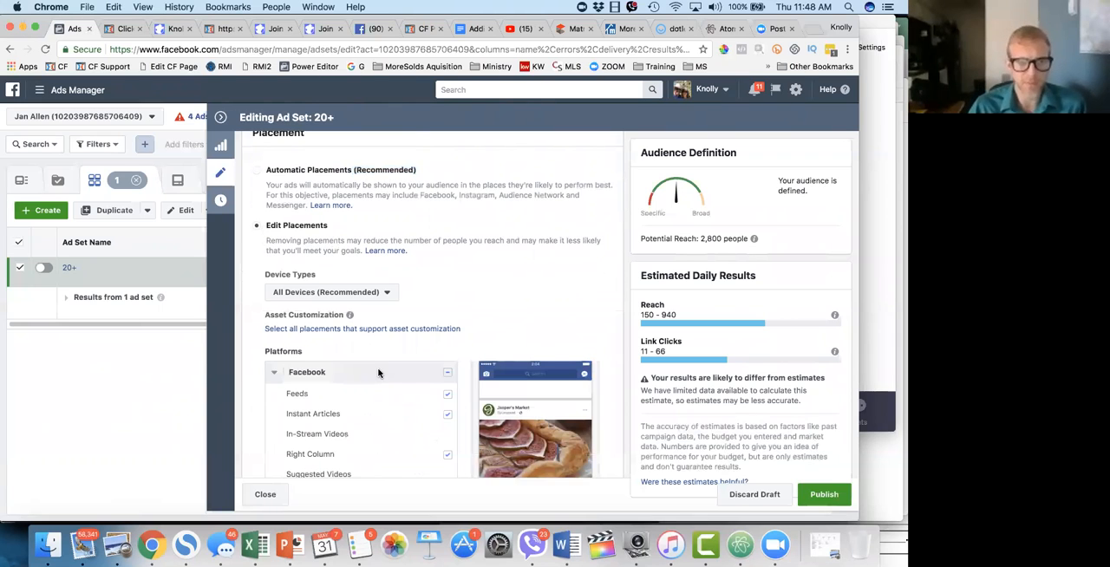
{"action": "scroll", "coordinate": [379, 371], "scroll_direction": "down", "scroll_amount": 6}
{"action": "scroll", "coordinate": [378, 373], "scroll_direction": "down", "scroll_amount": 4}
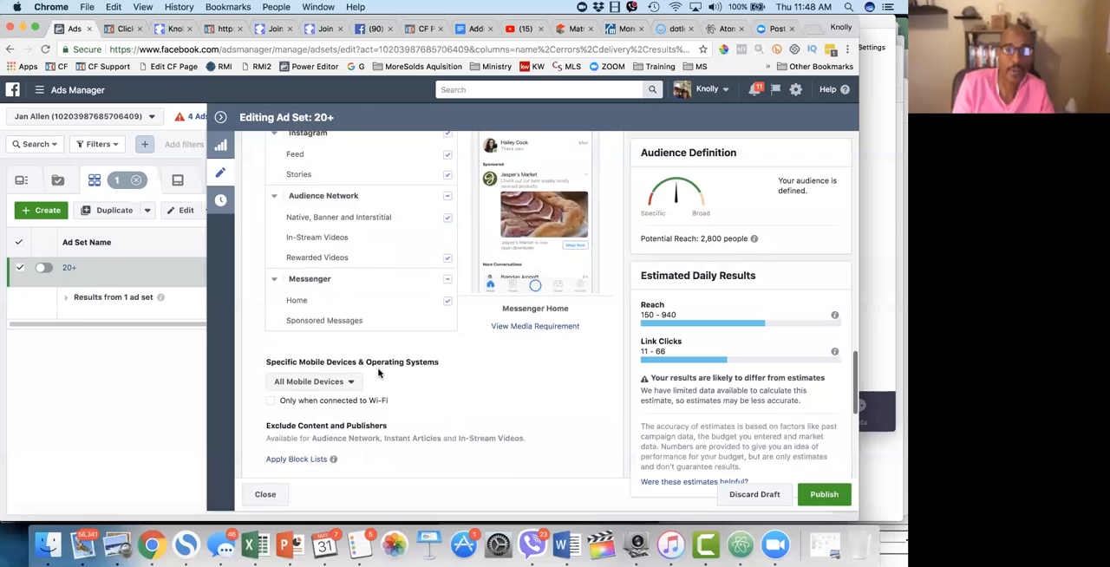
{"action": "scroll", "coordinate": [378, 373], "scroll_direction": "up", "scroll_amount": 3}
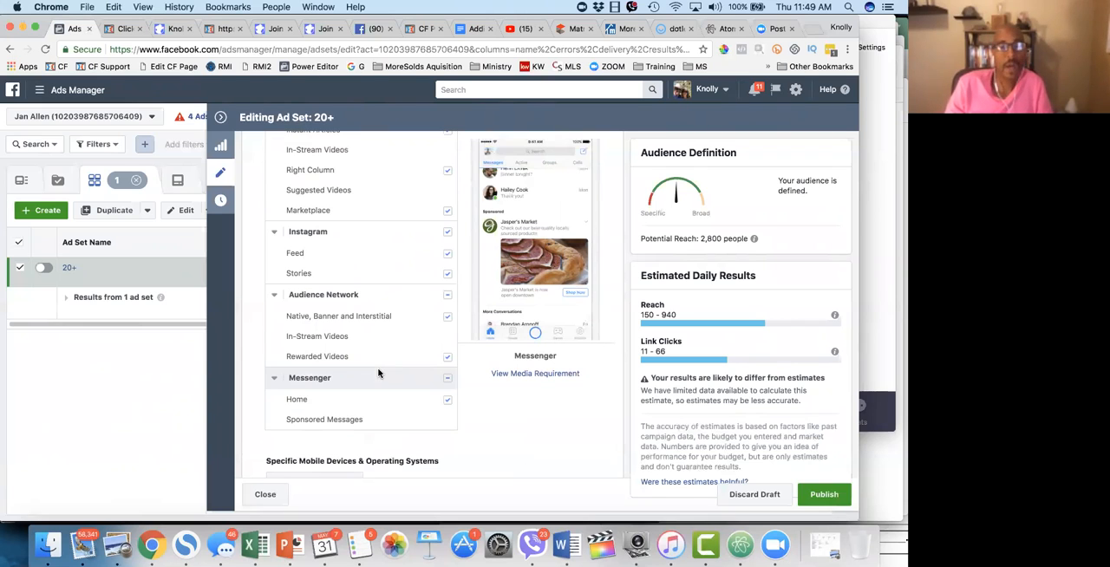
{"action": "scroll", "coordinate": [378, 373], "scroll_direction": "up", "scroll_amount": 5}
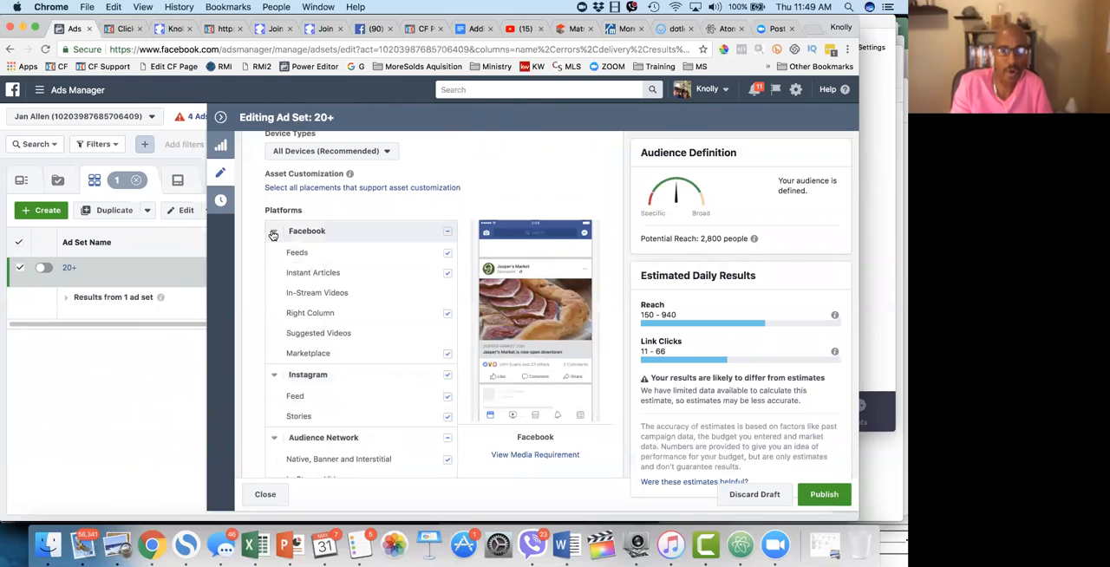
{"action": "scroll", "coordinate": [350, 363], "scroll_direction": "down", "scroll_amount": 3}
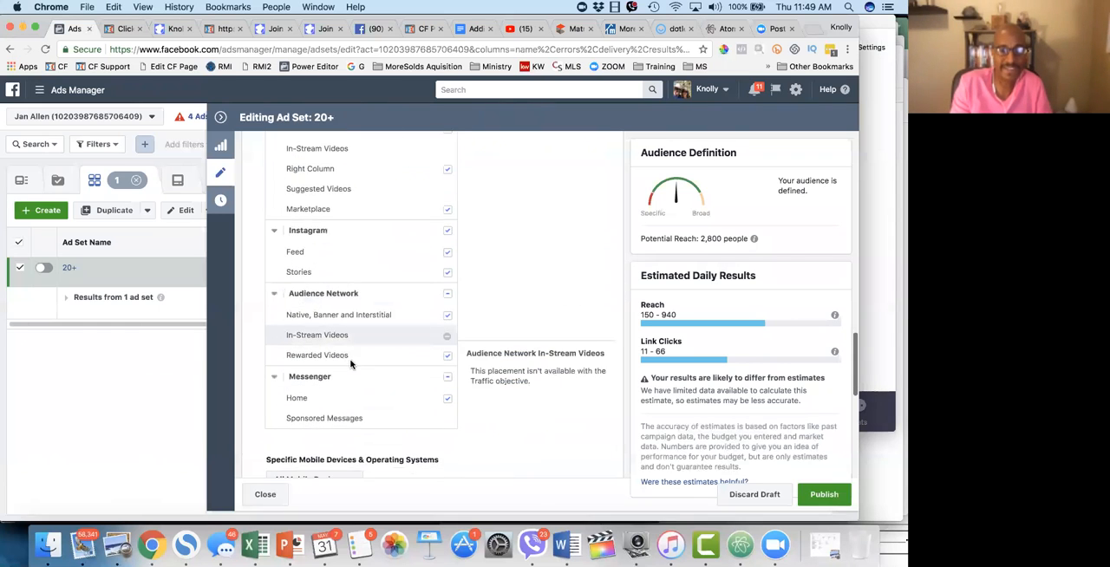
{"action": "scroll", "coordinate": [350, 363], "scroll_direction": "down", "scroll_amount": 3}
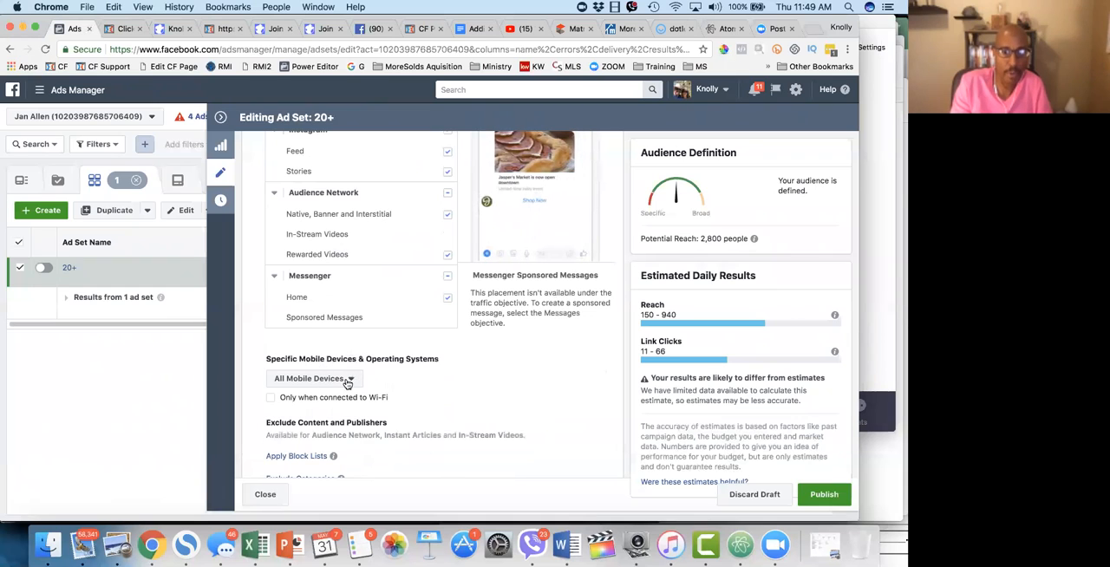
Step: Check the choices for specific mobile devices and the content exclusions, and return to Automatic Placements
{"action": "left_click", "coordinate": [332, 379]}
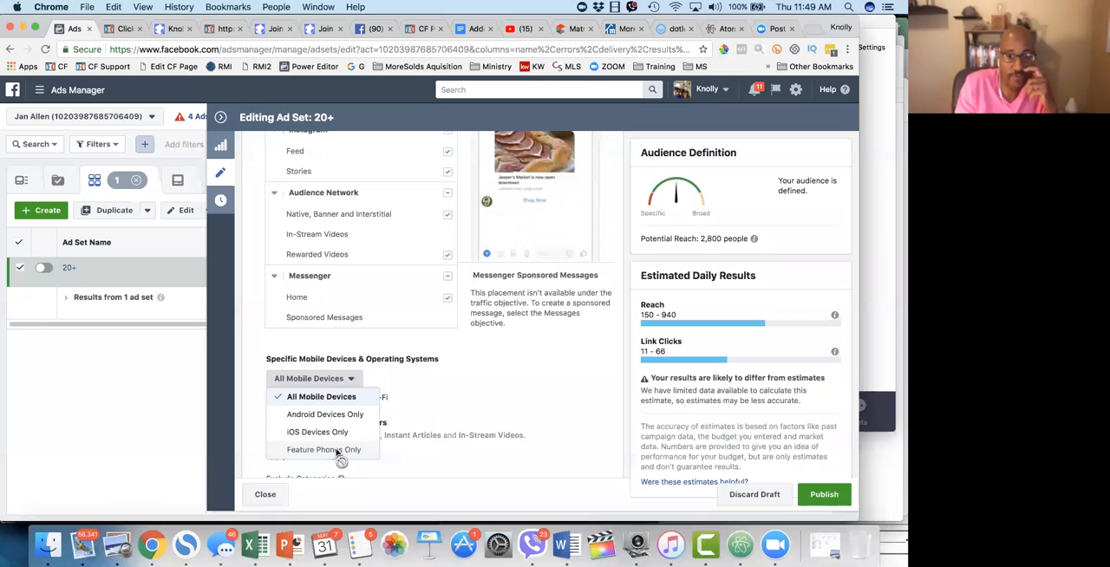
{"action": "left_click", "coordinate": [419, 384]}
{"action": "scroll", "coordinate": [413, 401], "scroll_direction": "down", "scroll_amount": 1}
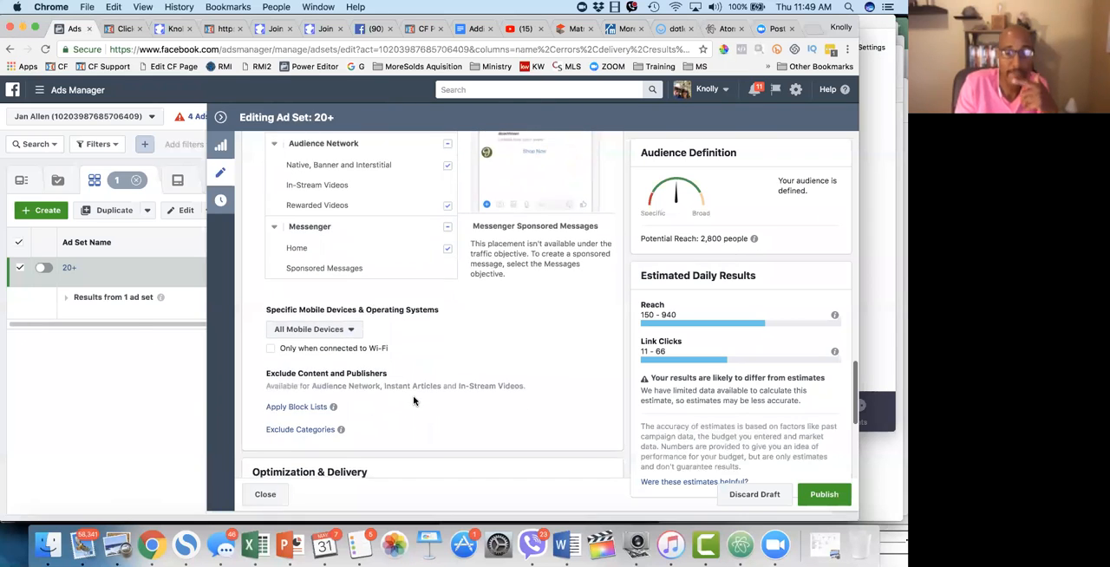
{"action": "scroll", "coordinate": [414, 401], "scroll_direction": "up", "scroll_amount": 10}
{"action": "scroll", "coordinate": [414, 401], "scroll_direction": "up", "scroll_amount": 1}
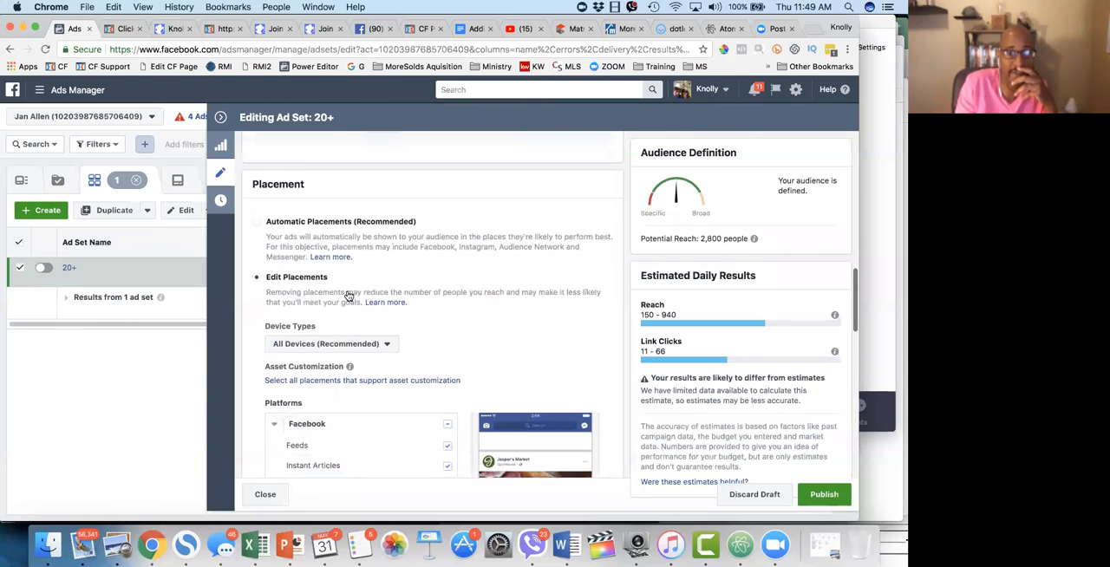
{"action": "left_click", "coordinate": [259, 225]}
{"action": "scroll", "coordinate": [401, 264], "scroll_direction": "down", "scroll_amount": 3}
{"action": "scroll", "coordinate": [400, 265], "scroll_direction": "up", "scroll_amount": 2}
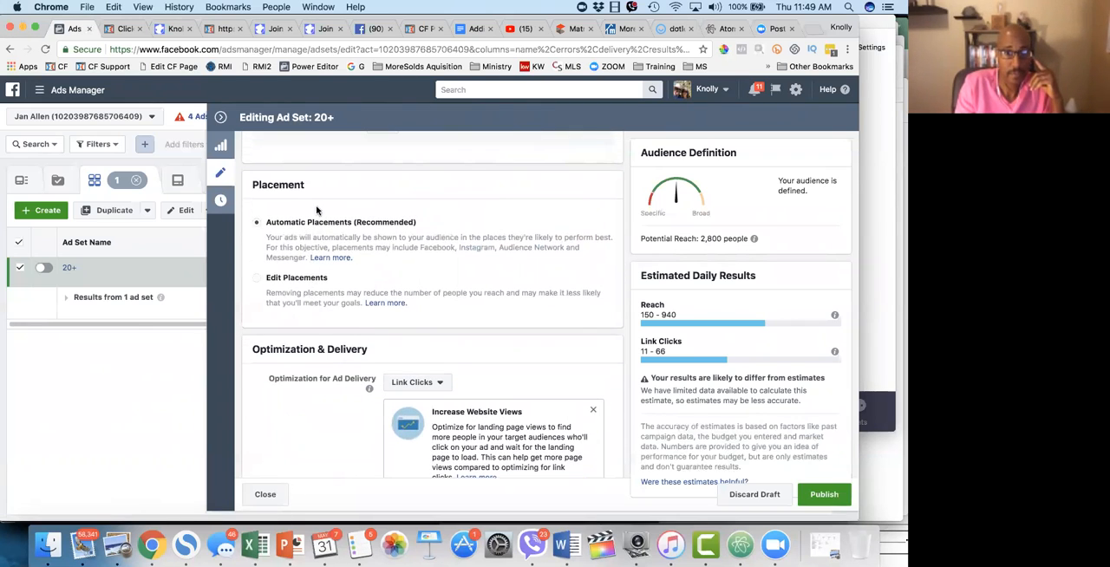
Step: Switch to Edit Placements again and restrict the specific mobile devices to iOS Devices Only
{"action": "left_click", "coordinate": [260, 275]}
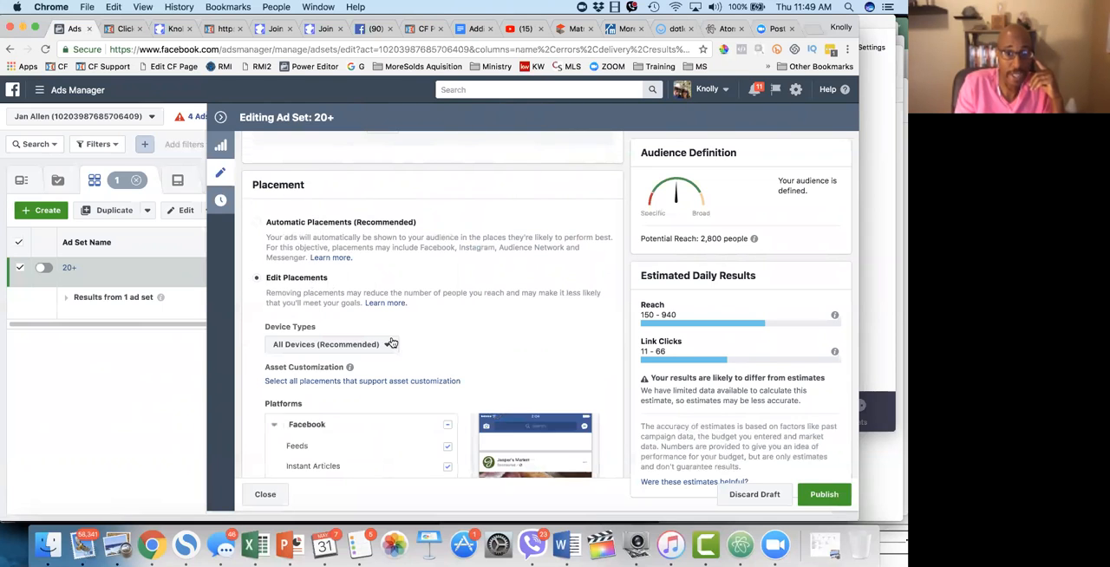
{"action": "scroll", "coordinate": [392, 341], "scroll_direction": "down", "scroll_amount": 4}
{"action": "scroll", "coordinate": [392, 342], "scroll_direction": "down", "scroll_amount": 7}
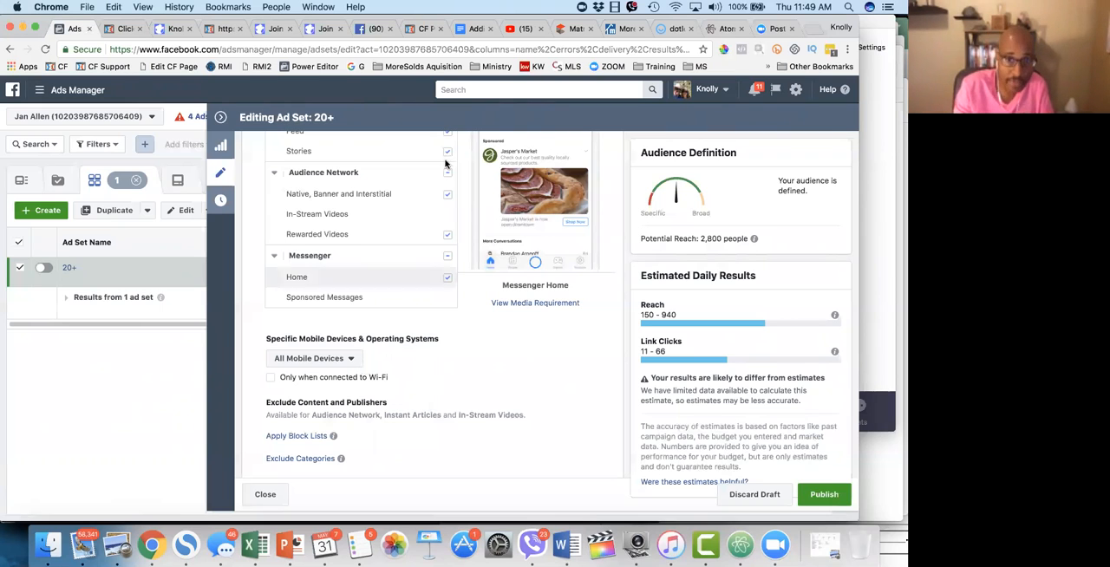
{"action": "left_click", "coordinate": [335, 362]}
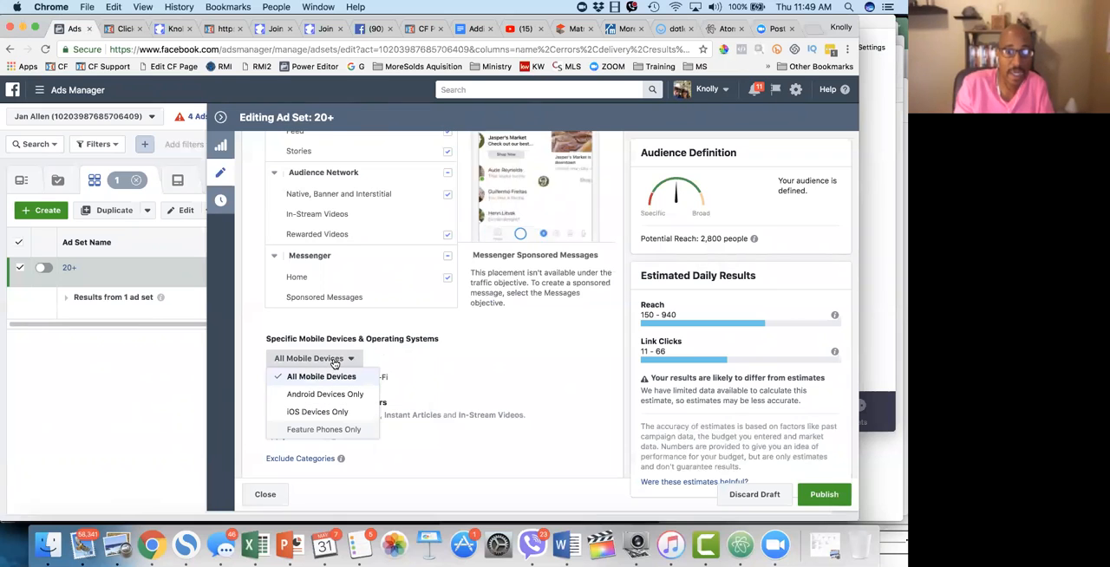
{"action": "left_click", "coordinate": [316, 411]}
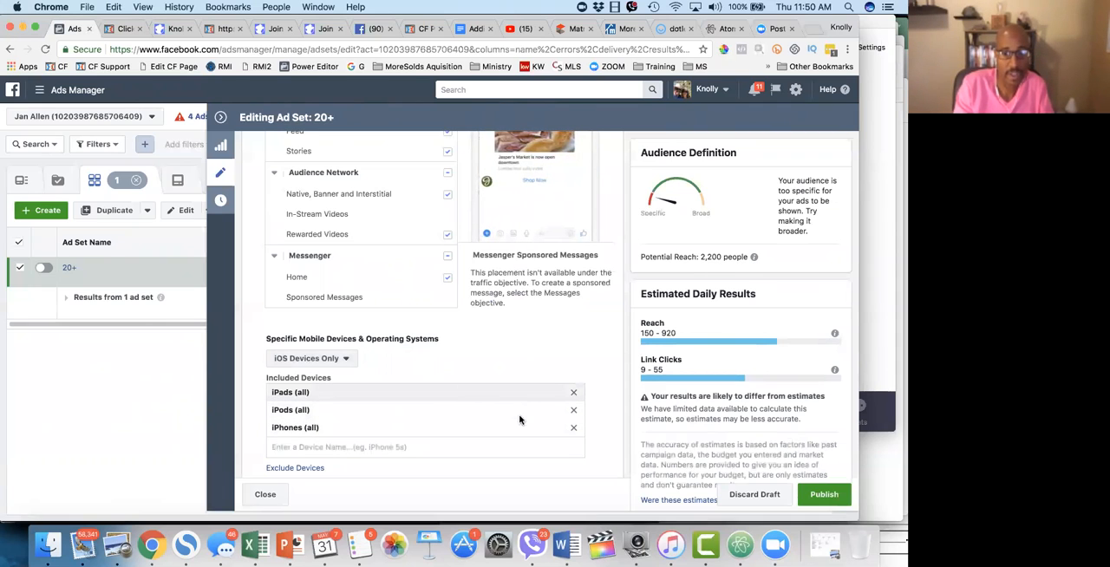
{"action": "left_click", "coordinate": [337, 360]}
{"action": "left_click", "coordinate": [328, 415]}
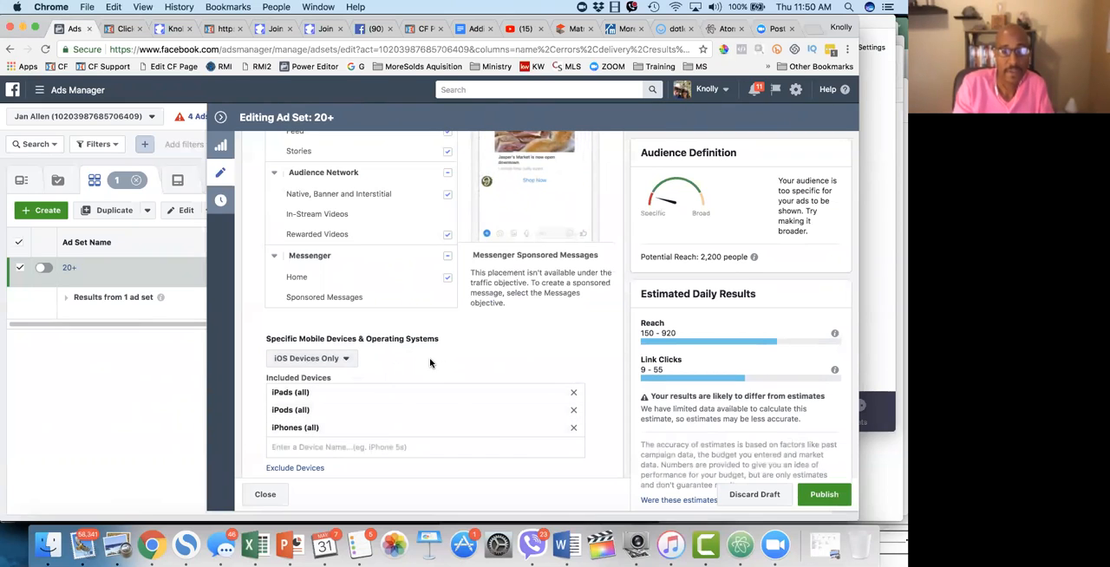
{"action": "left_click", "coordinate": [352, 362]}
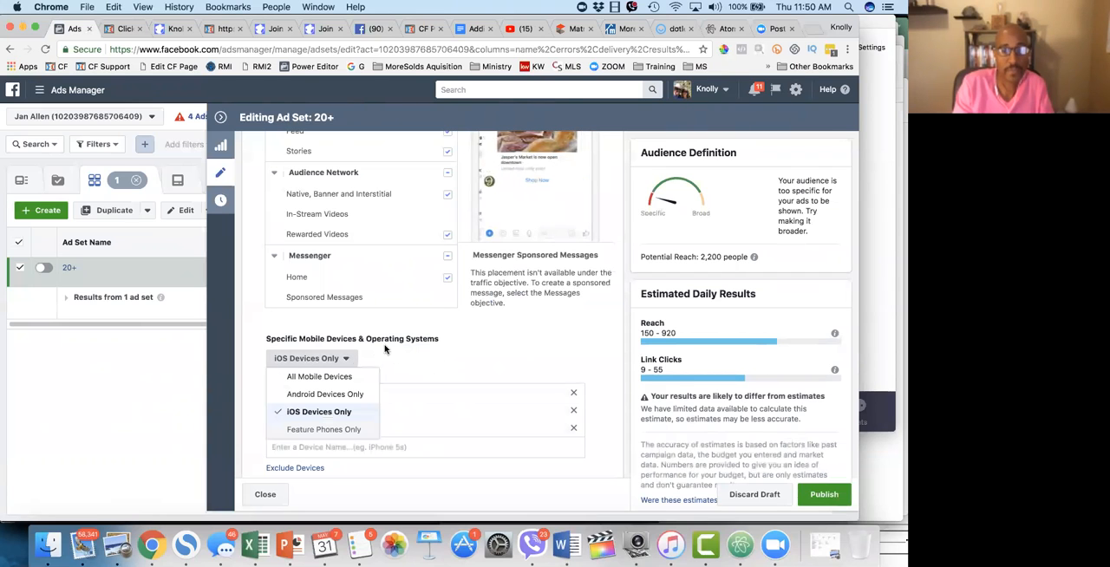
{"action": "scroll", "coordinate": [406, 344], "scroll_direction": "up", "scroll_amount": 10}
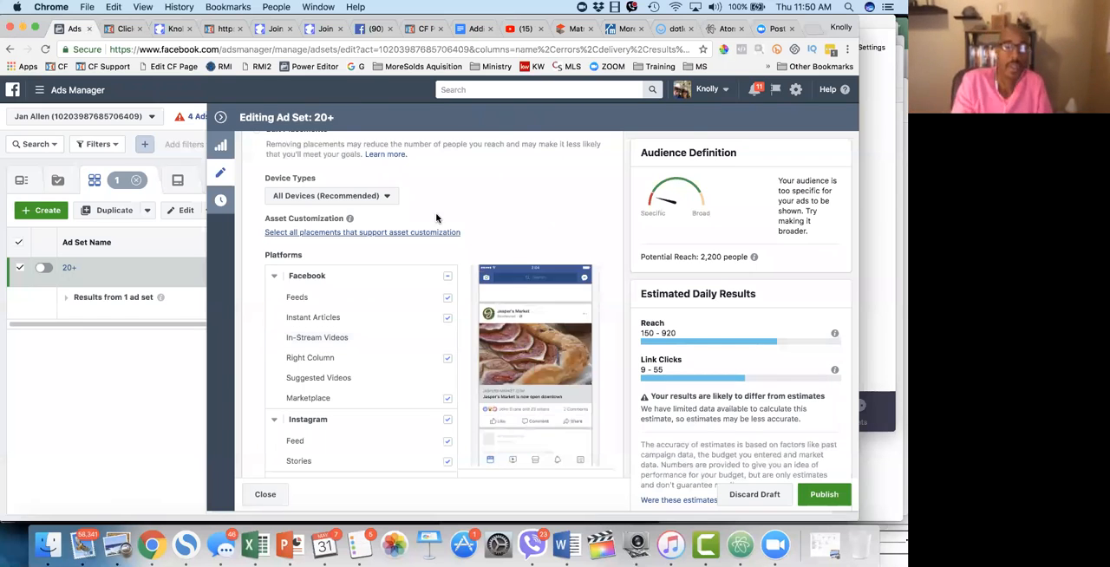
Step: Check the Device Types choices without changing them and set the placement back to Automatic Placements
{"action": "left_click", "coordinate": [375, 198]}
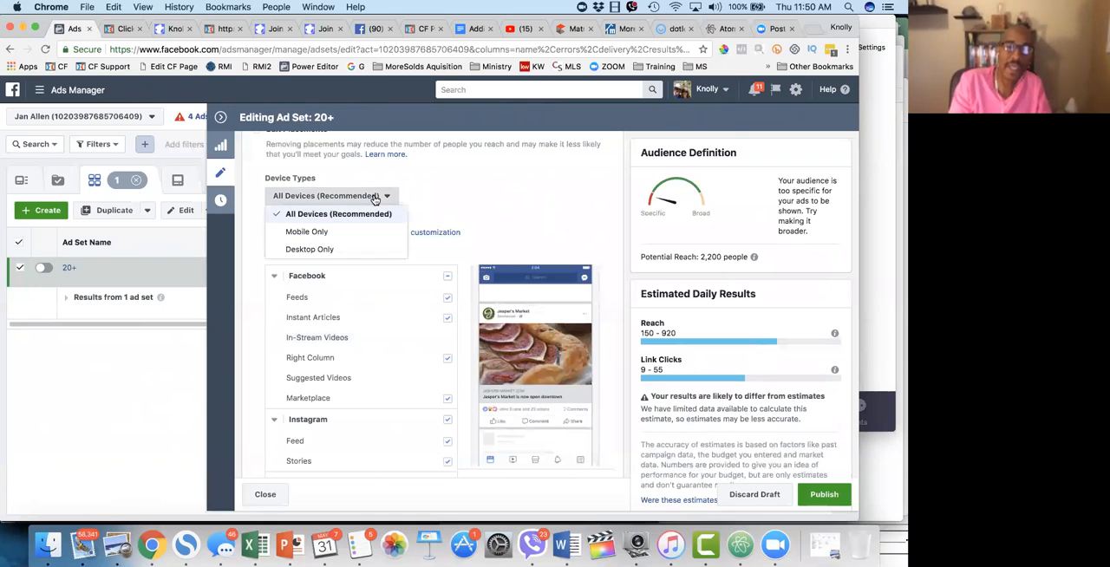
{"action": "left_click", "coordinate": [449, 183]}
{"action": "left_click", "coordinate": [346, 198]}
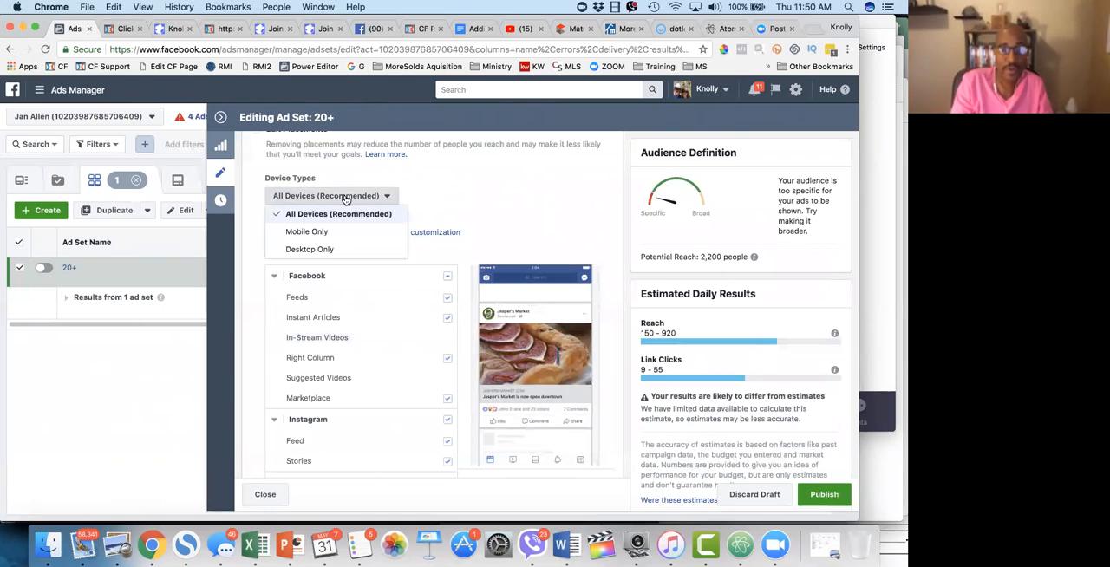
{"action": "left_click", "coordinate": [424, 185]}
{"action": "scroll", "coordinate": [425, 184], "scroll_direction": "up", "scroll_amount": 4}
{"action": "left_click", "coordinate": [260, 260]}
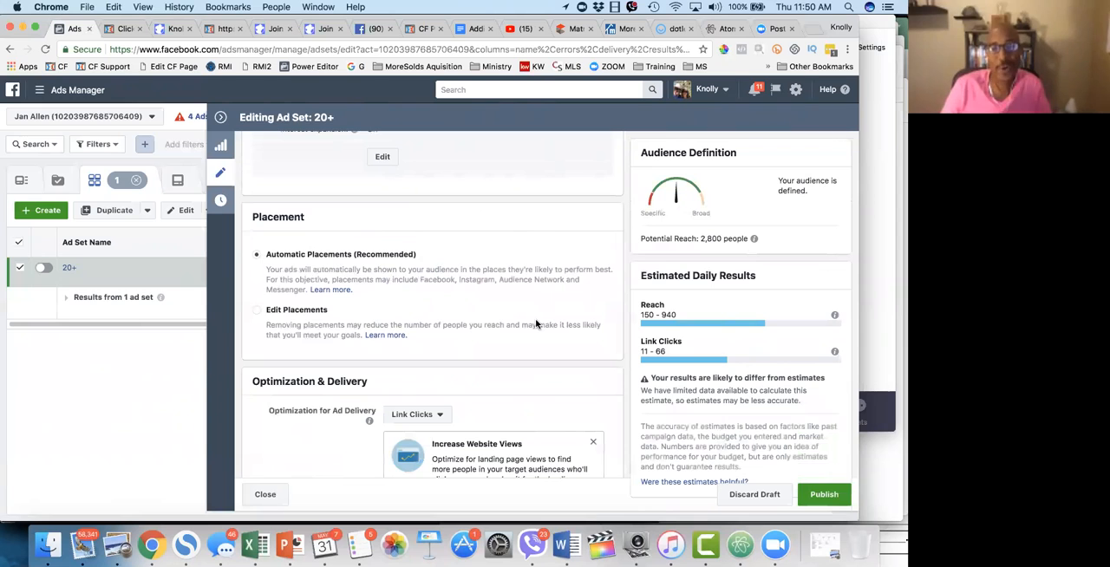
Step: Examine the Optimization & Delivery section and read the descriptions of the Optimization for Ad Delivery choices
{"action": "scroll", "coordinate": [567, 426], "scroll_direction": "down", "scroll_amount": 3}
{"action": "scroll", "coordinate": [567, 426], "scroll_direction": "down", "scroll_amount": 2}
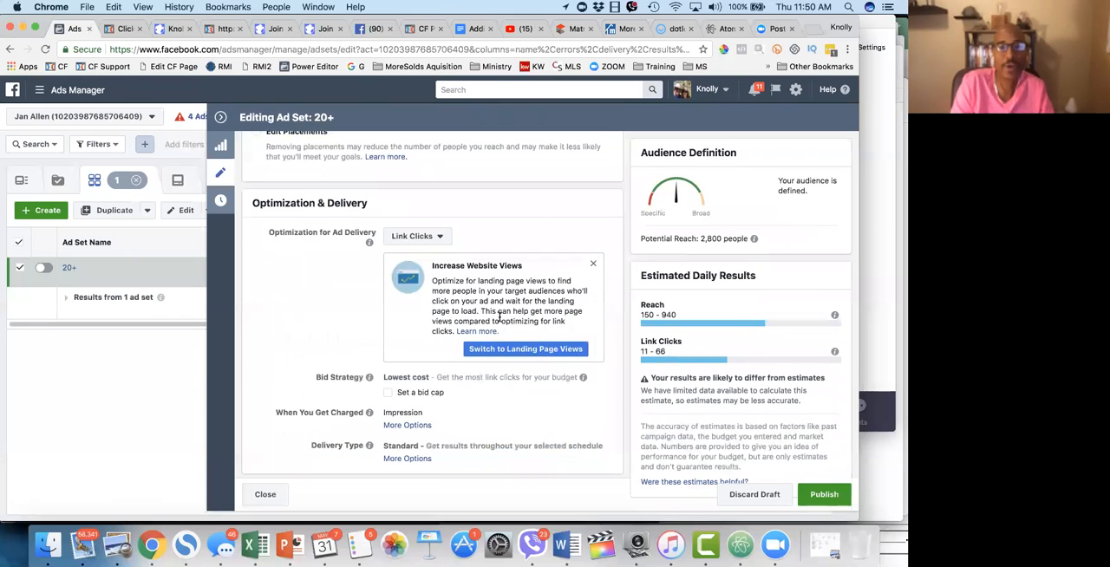
{"action": "scroll", "coordinate": [499, 316], "scroll_direction": "up", "scroll_amount": 4}
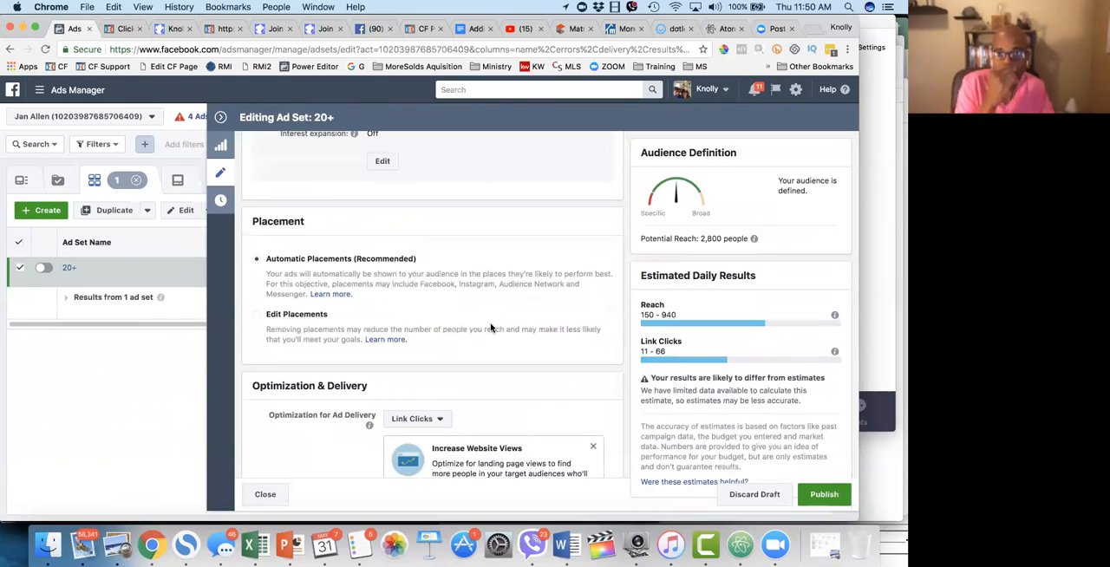
{"action": "scroll", "coordinate": [491, 328], "scroll_direction": "down", "scroll_amount": 1}
{"action": "scroll", "coordinate": [491, 328], "scroll_direction": "down", "scroll_amount": 4}
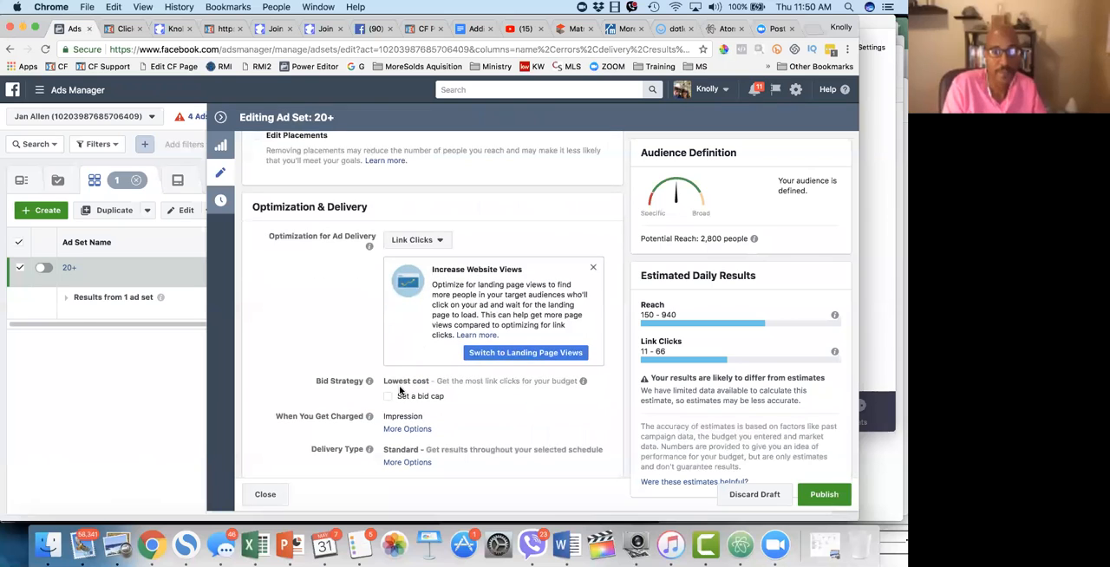
{"action": "left_click", "coordinate": [441, 241]}
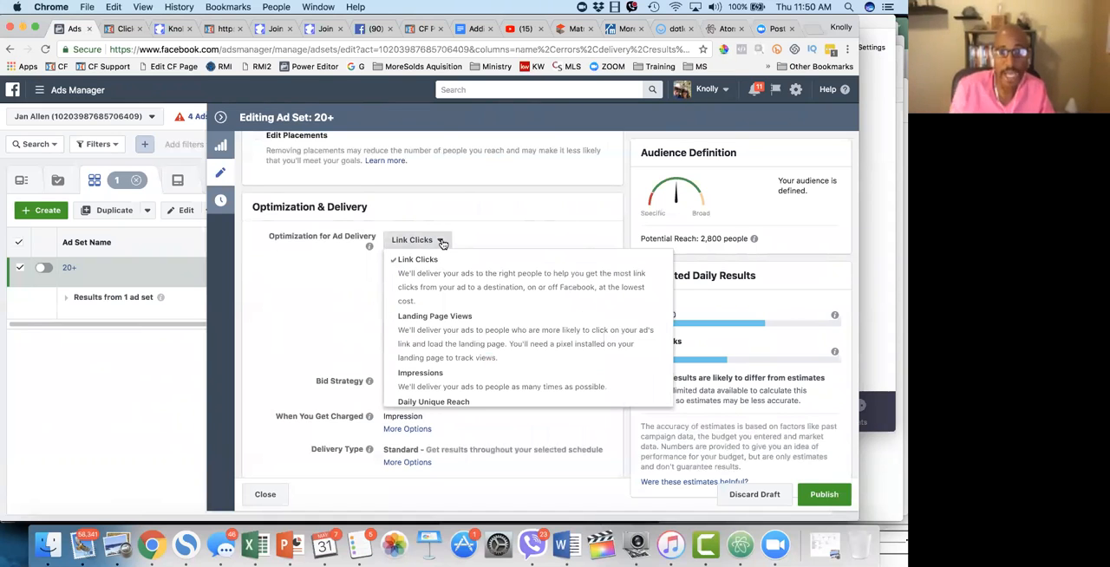
{"action": "key", "text": "super+equal"}
{"action": "key", "text": "super+equal"}
{"action": "key", "text": "super+equal"}
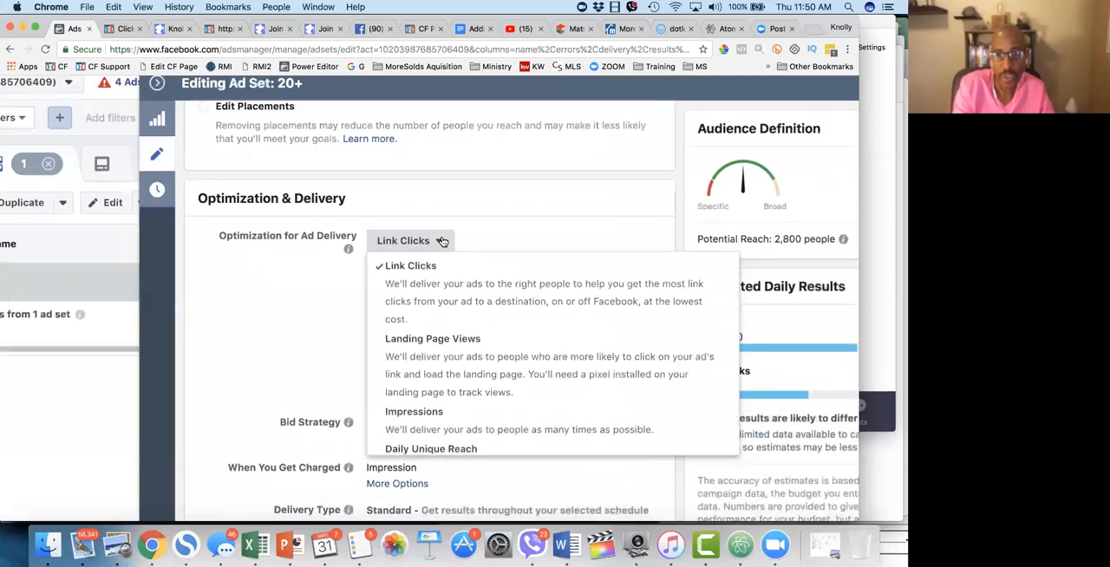
{"action": "scroll", "coordinate": [445, 243], "scroll_direction": "up", "scroll_amount": 1}
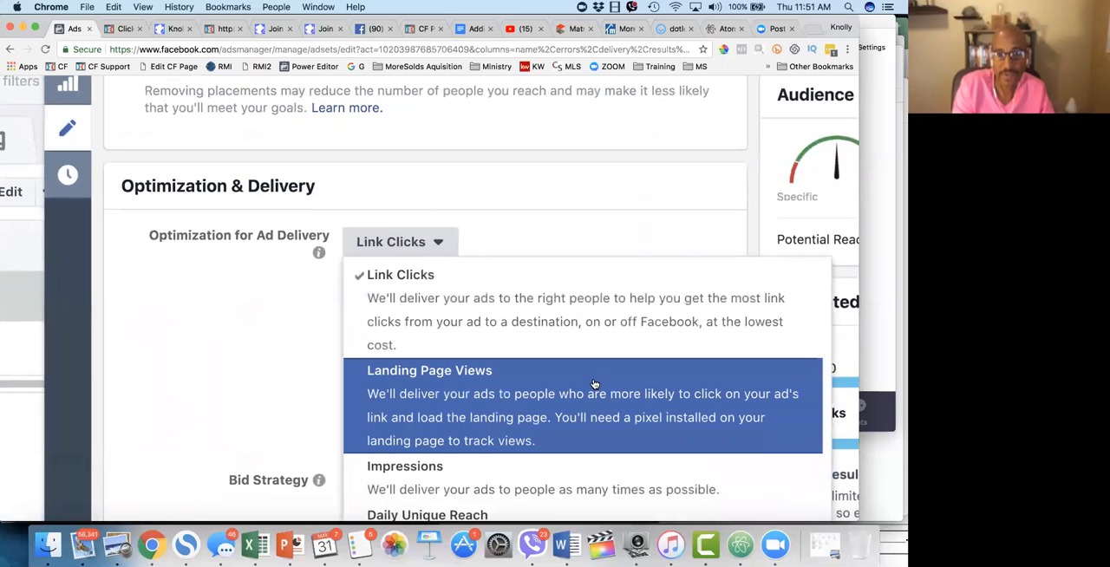
{"action": "scroll", "coordinate": [594, 376], "scroll_direction": "down", "scroll_amount": 1}
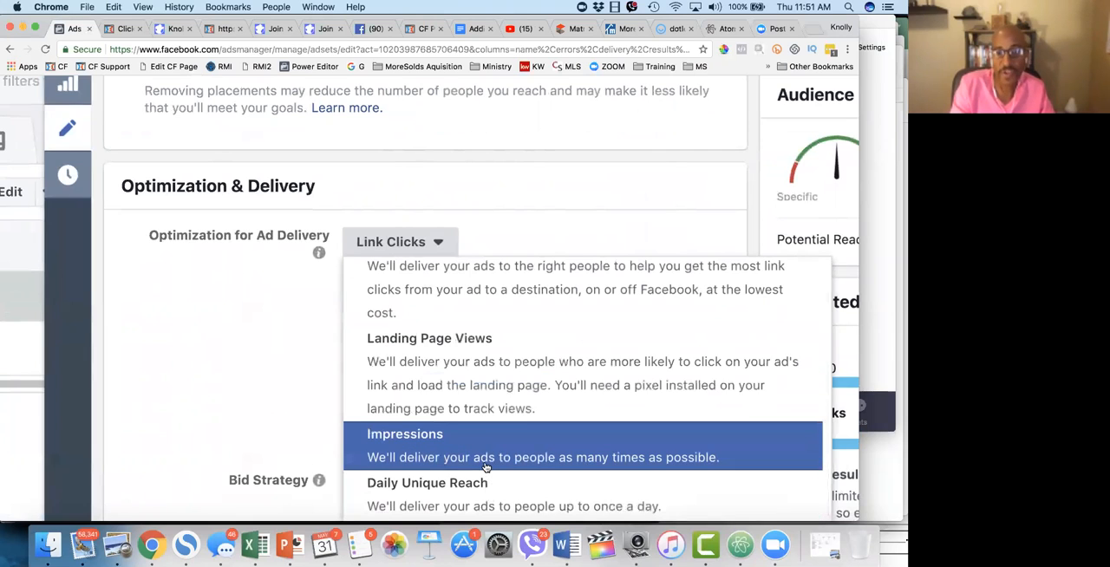
{"action": "scroll", "coordinate": [485, 466], "scroll_direction": "down", "scroll_amount": 1}
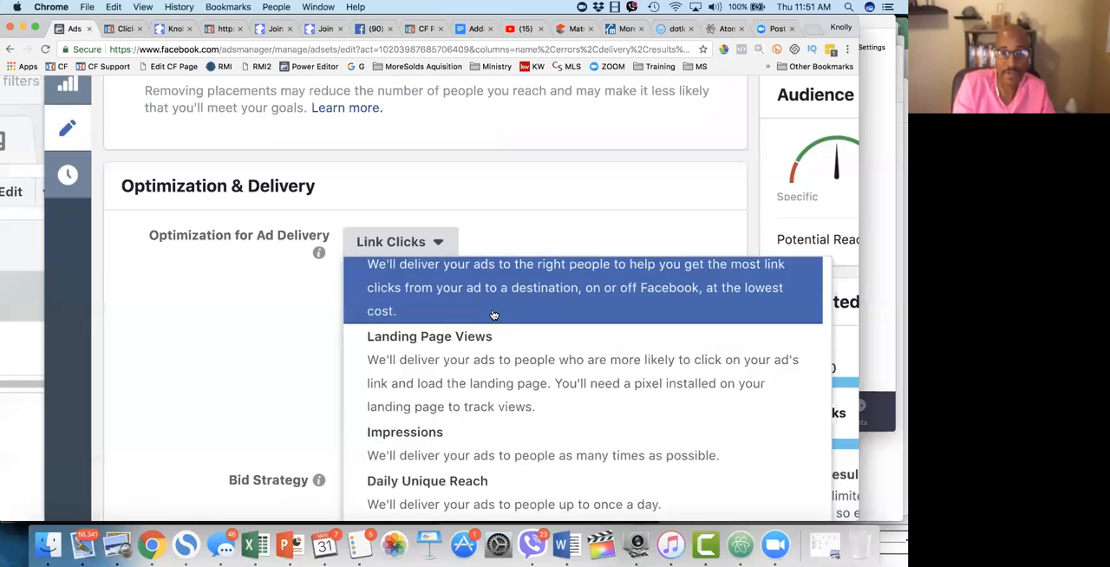
{"action": "scroll", "coordinate": [494, 315], "scroll_direction": "up", "scroll_amount": 1}
{"action": "scroll", "coordinate": [494, 315], "scroll_direction": "down", "scroll_amount": 1}
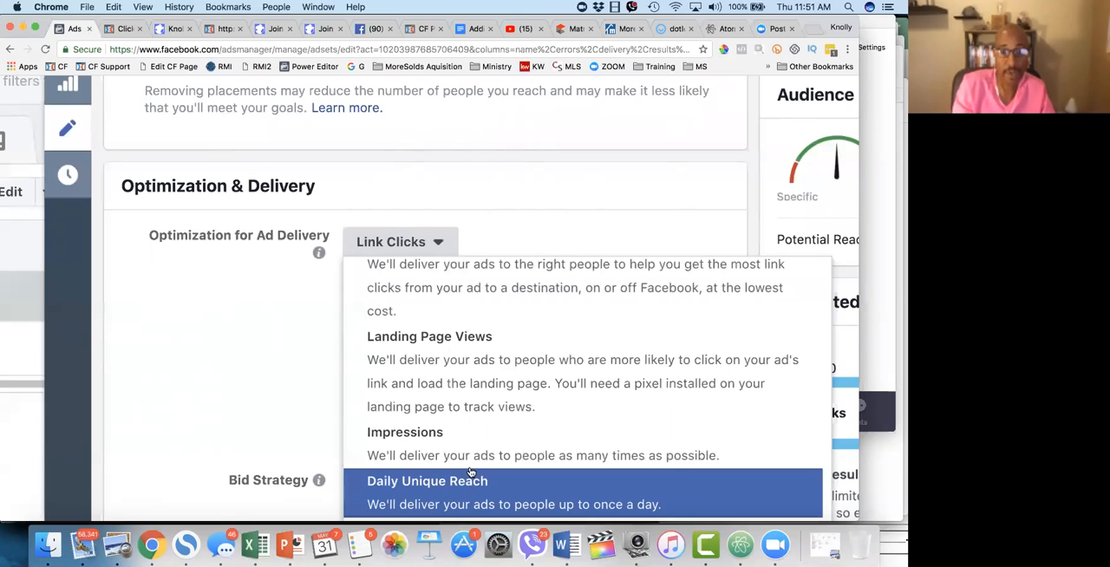
{"action": "scroll", "coordinate": [485, 401], "scroll_direction": "up", "scroll_amount": 1}
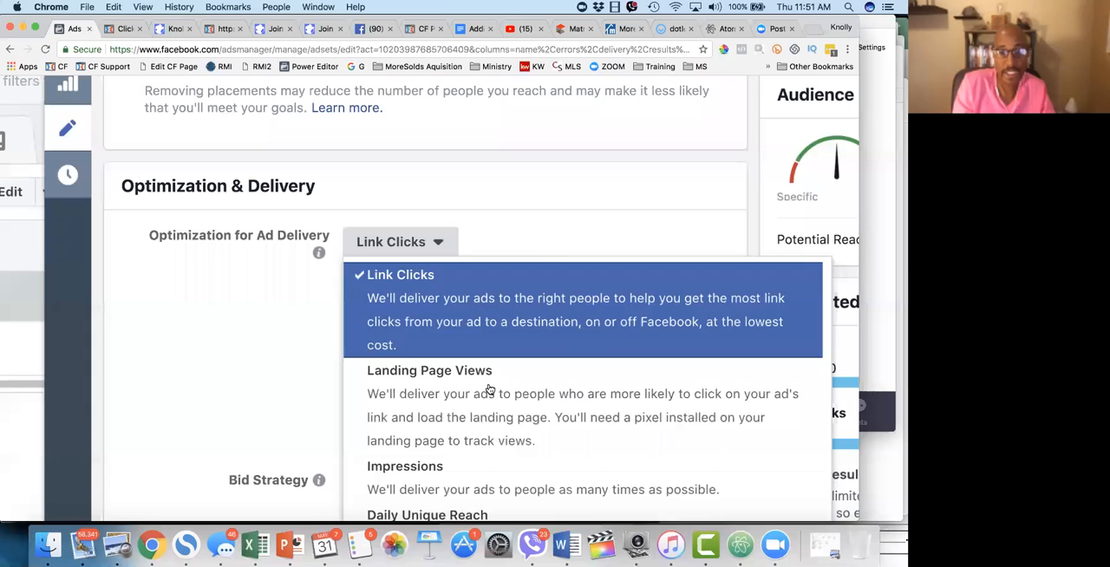
{"action": "scroll", "coordinate": [488, 391], "scroll_direction": "down", "scroll_amount": 1}
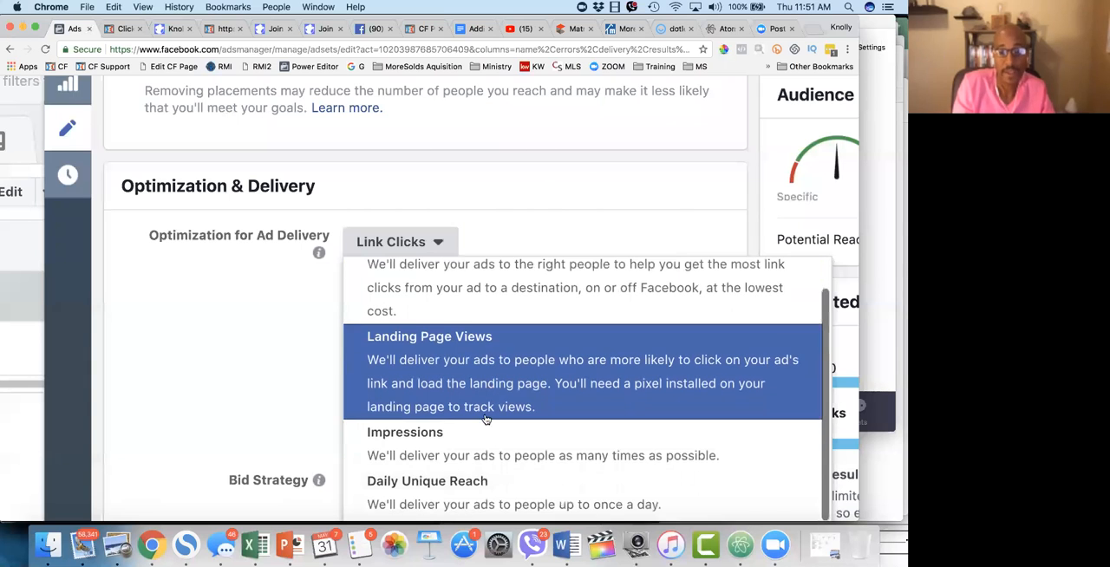
Step: Try Daily Unique Reach as the ad delivery optimization, and switch back to Link Clicks
{"action": "left_click", "coordinate": [487, 496]}
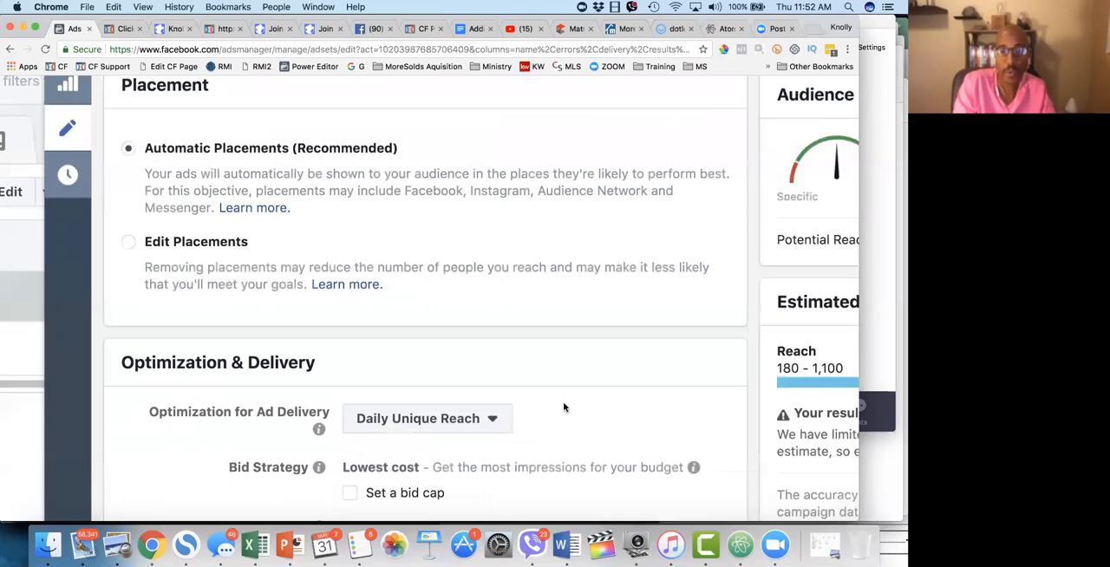
{"action": "scroll", "coordinate": [564, 408], "scroll_direction": "down", "scroll_amount": 5}
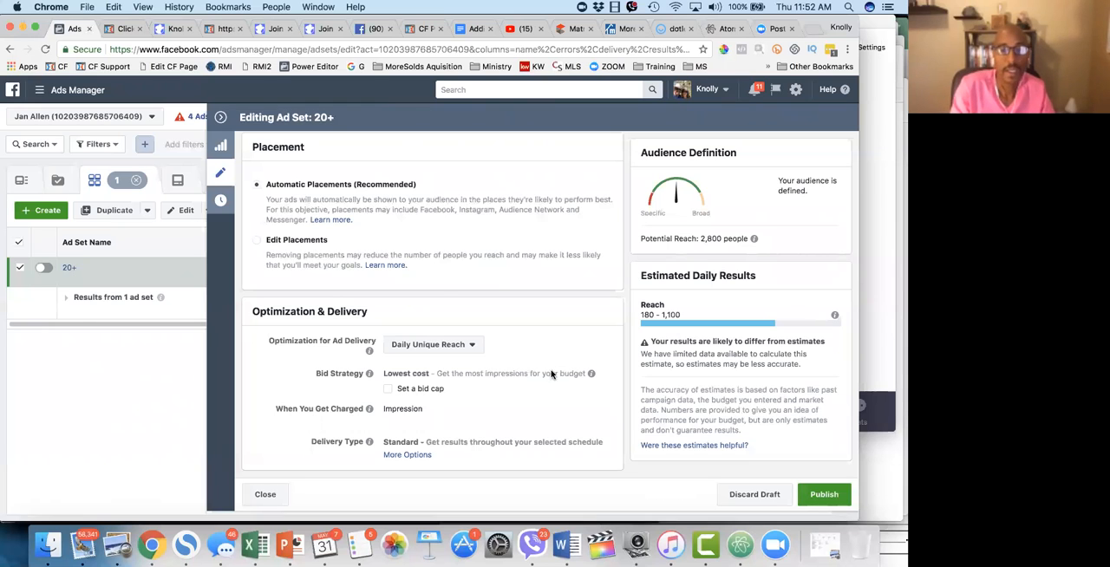
{"action": "left_click", "coordinate": [436, 348]}
{"action": "left_click", "coordinate": [445, 209]}
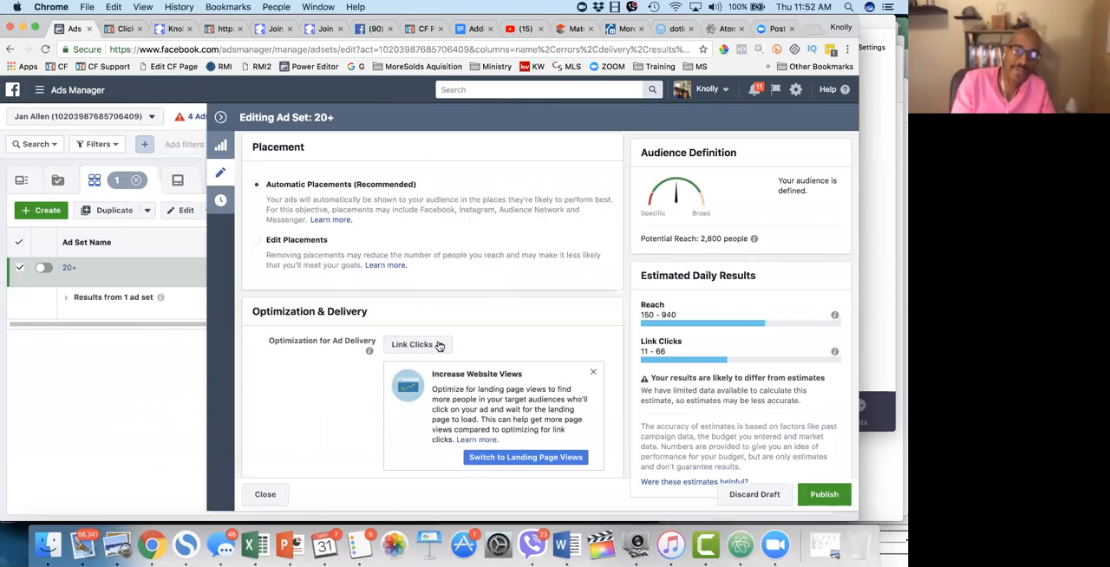
Step: Set Optimization for Ad Delivery to Daily Unique Reach and compare it with the Impressions choice
{"action": "left_click", "coordinate": [423, 345]}
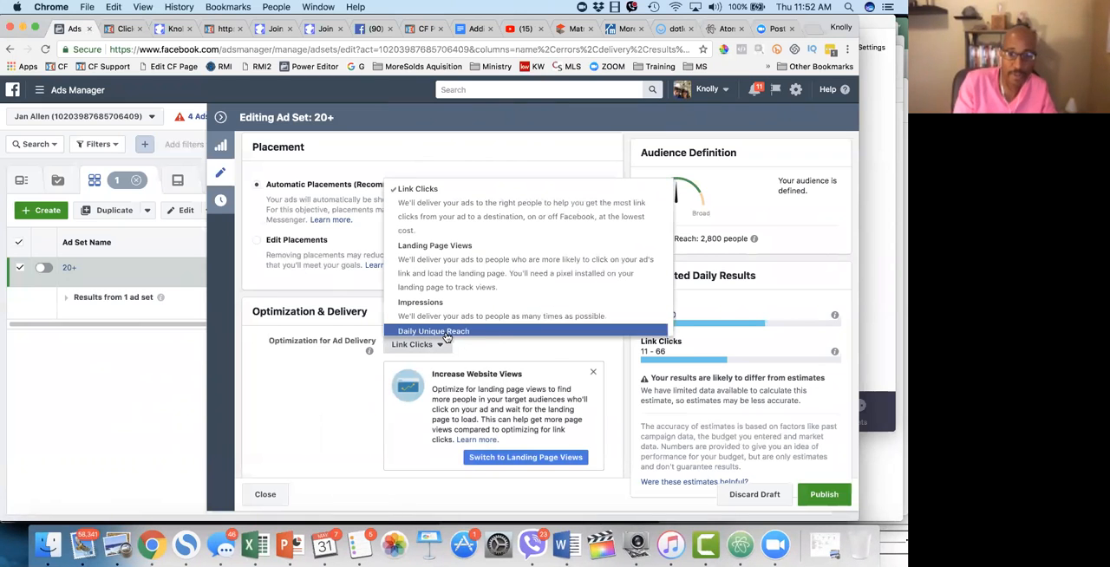
{"action": "left_click", "coordinate": [446, 332]}
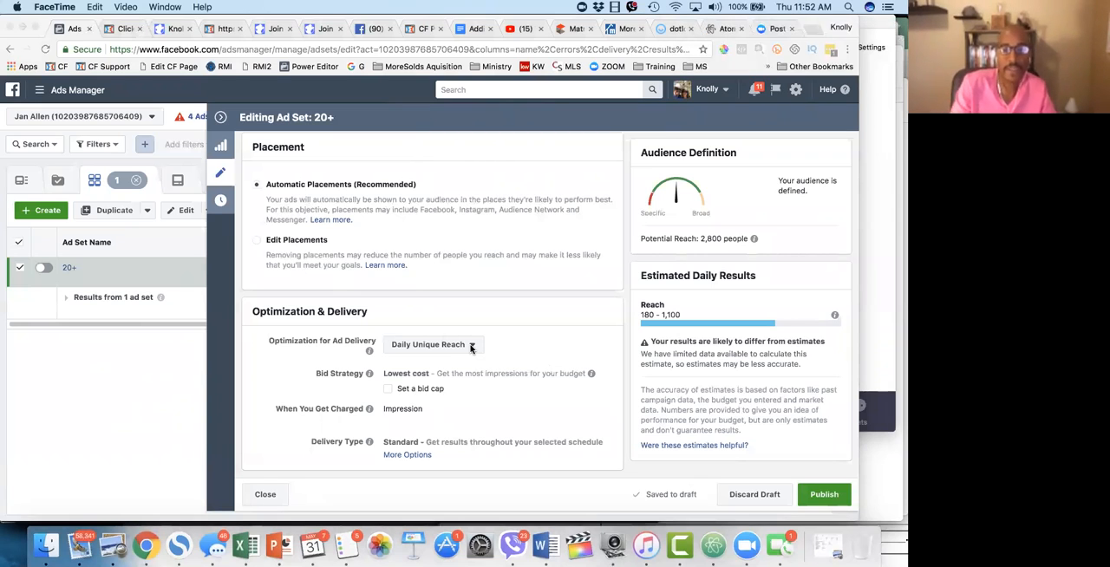
{"action": "left_click", "coordinate": [455, 347]}
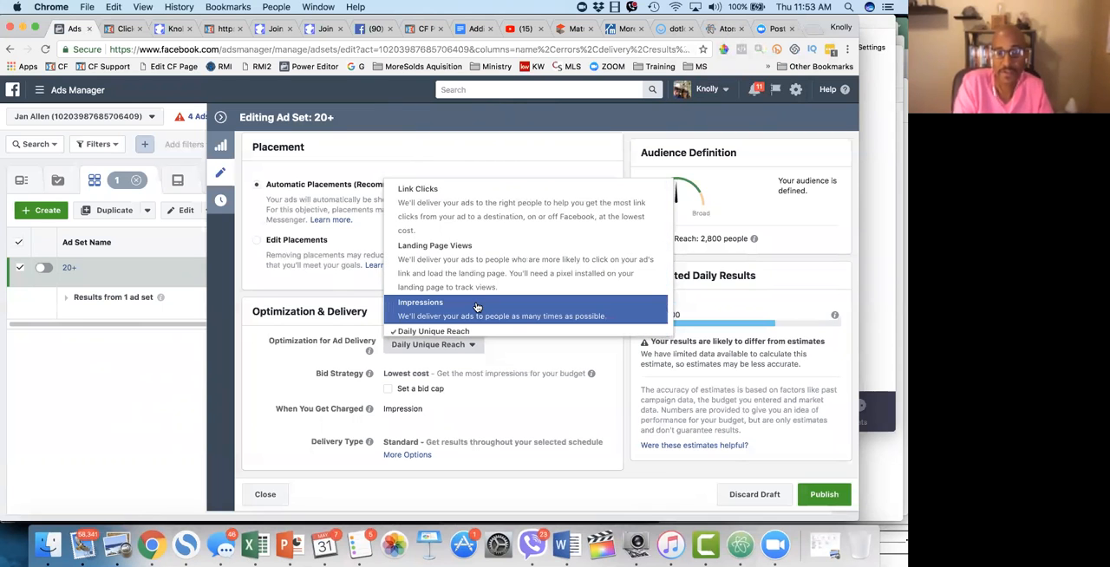
{"action": "scroll", "coordinate": [477, 305], "scroll_direction": "up", "scroll_amount": 5}
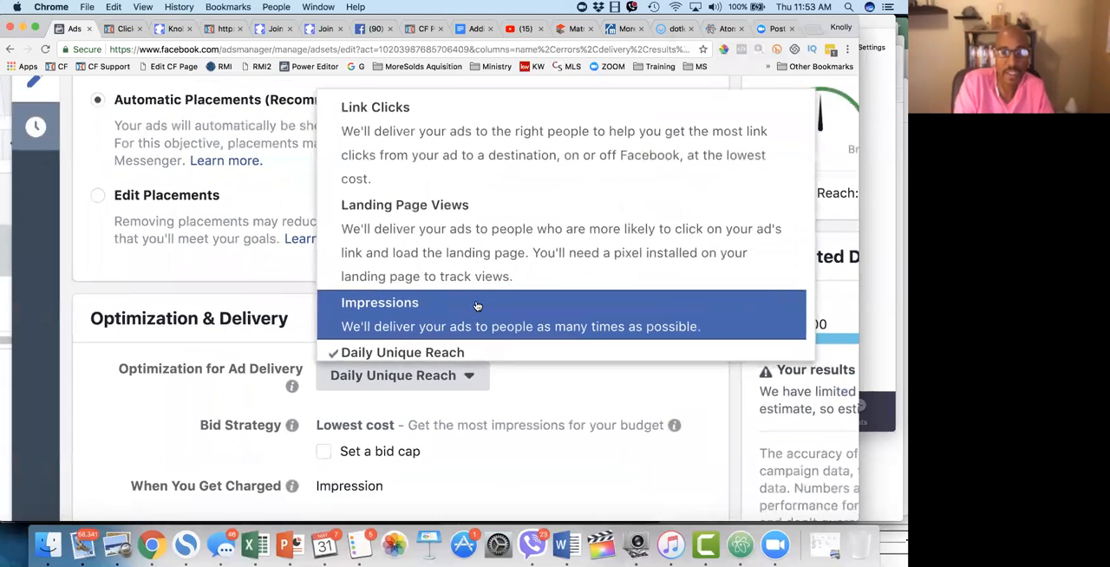
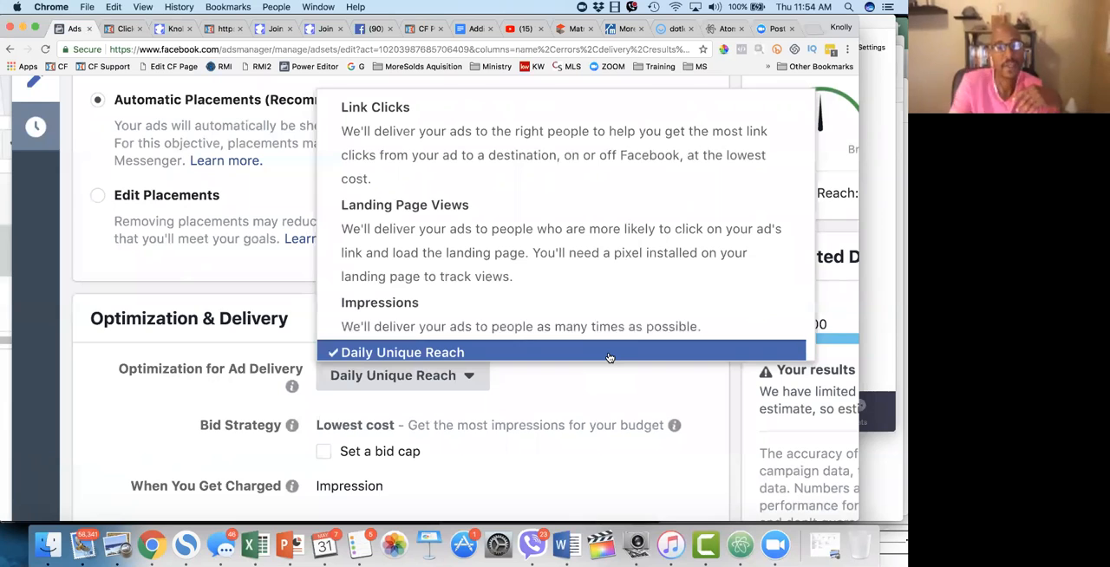
Step: Set Optimization for Ad Delivery to Landing Page Views and review the bid strategy and charging details below it
{"action": "left_click", "coordinate": [595, 350]}
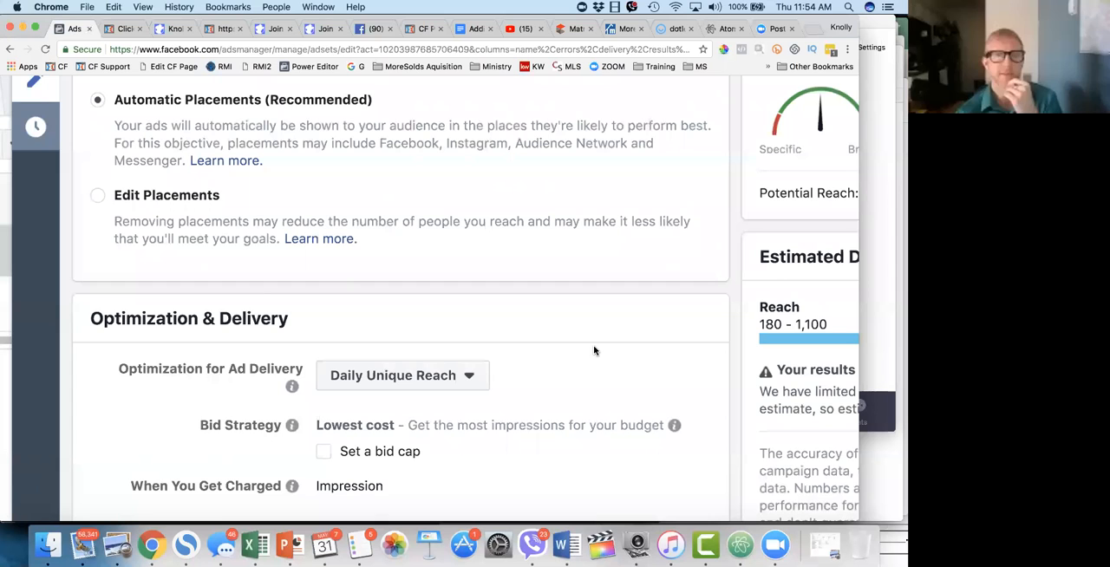
{"action": "scroll", "coordinate": [509, 223], "scroll_direction": "up", "scroll_amount": 1}
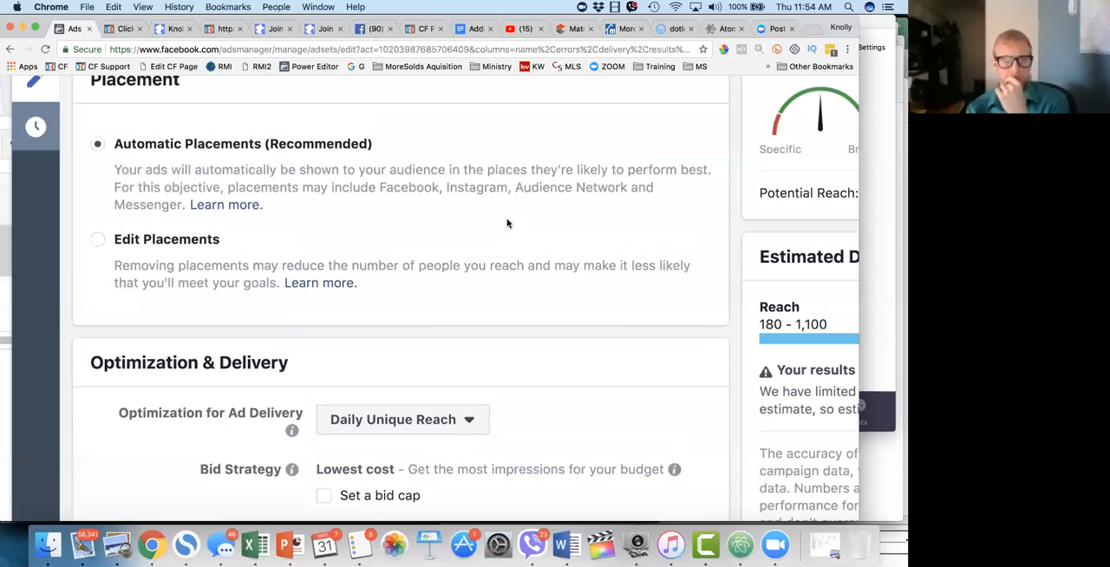
{"action": "scroll", "coordinate": [508, 223], "scroll_direction": "down", "scroll_amount": 1}
{"action": "left_click", "coordinate": [410, 382]}
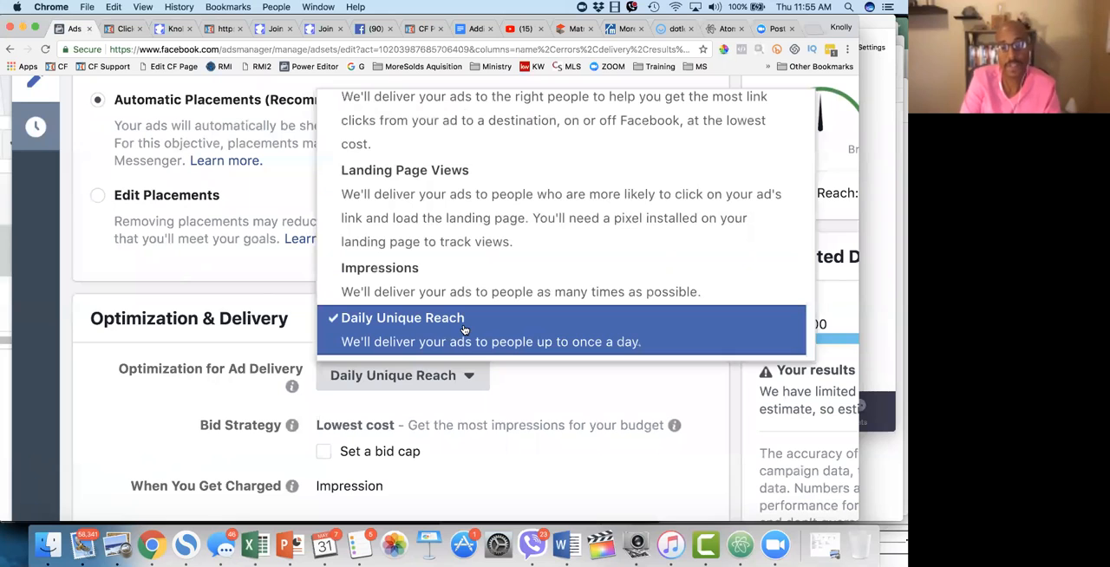
{"action": "scroll", "coordinate": [465, 330], "scroll_direction": "up", "scroll_amount": 1}
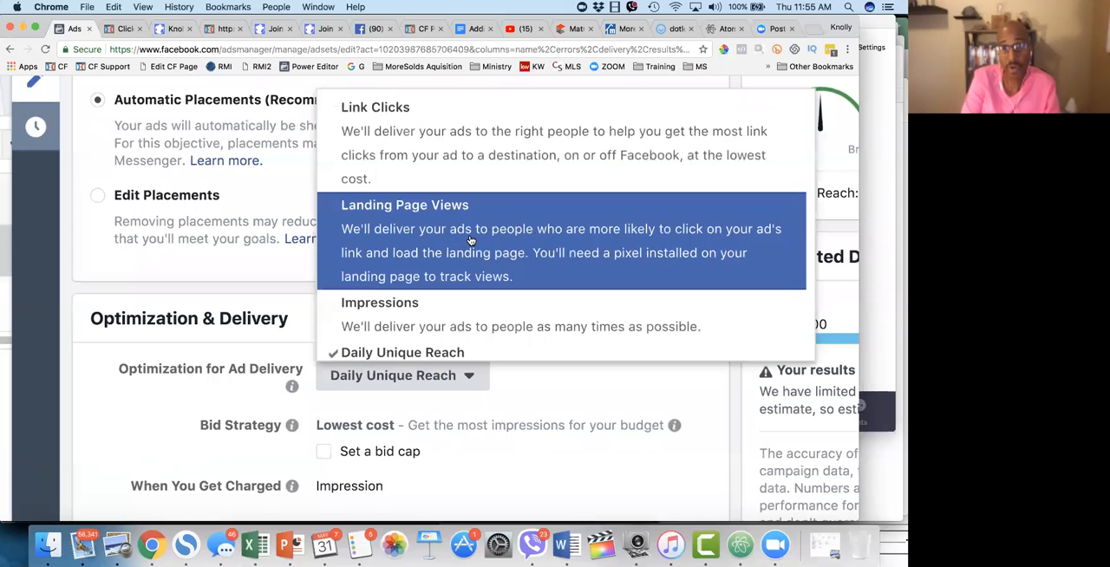
{"action": "left_click", "coordinate": [470, 241]}
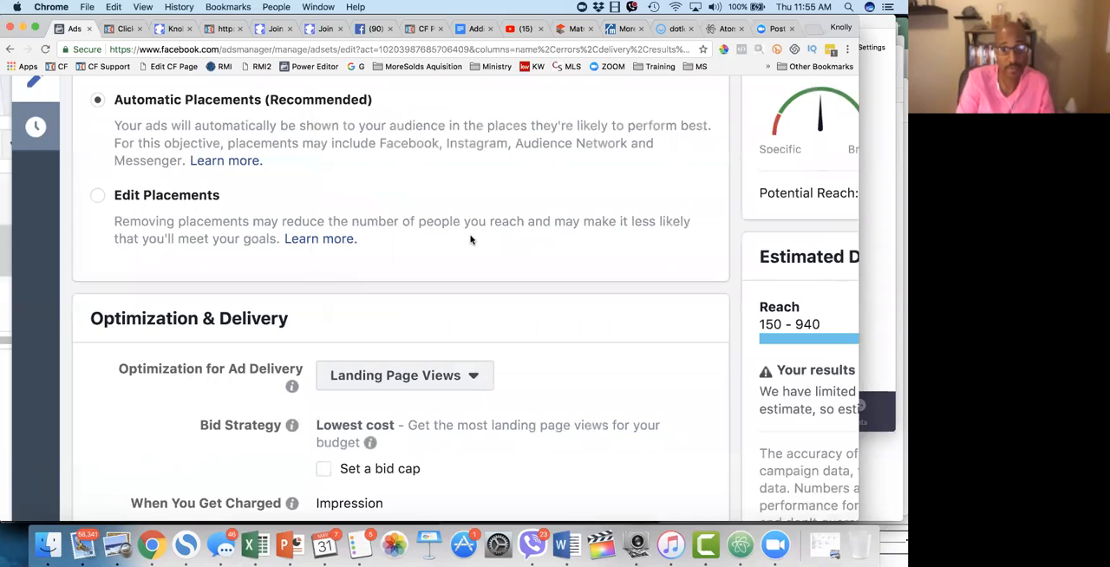
{"action": "scroll", "coordinate": [538, 417], "scroll_direction": "down", "scroll_amount": 1}
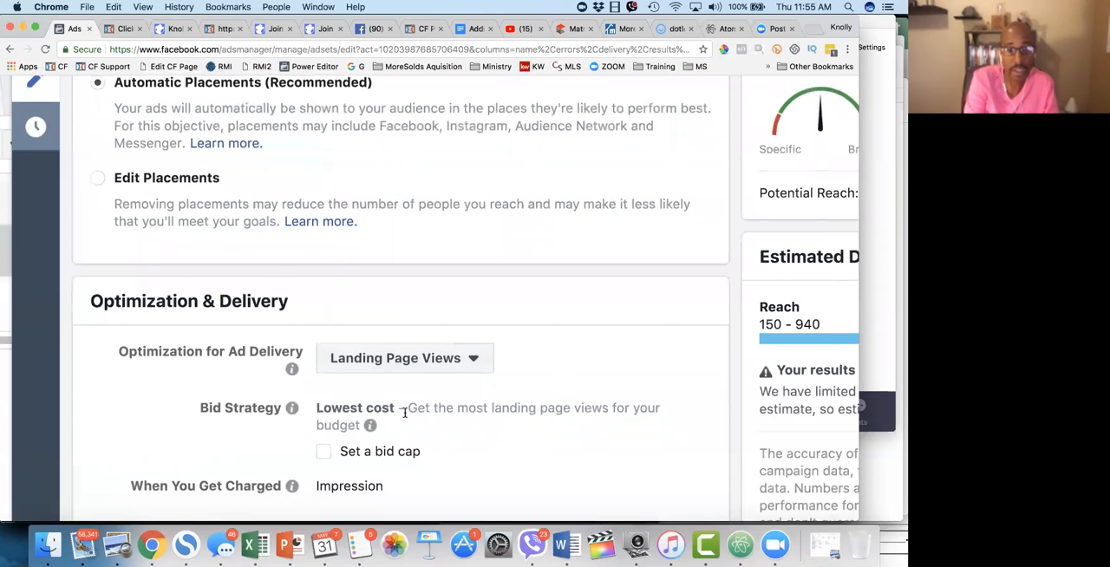
{"action": "scroll", "coordinate": [405, 413], "scroll_direction": "down", "scroll_amount": 5}
{"action": "scroll", "coordinate": [395, 413], "scroll_direction": "down", "scroll_amount": 2}
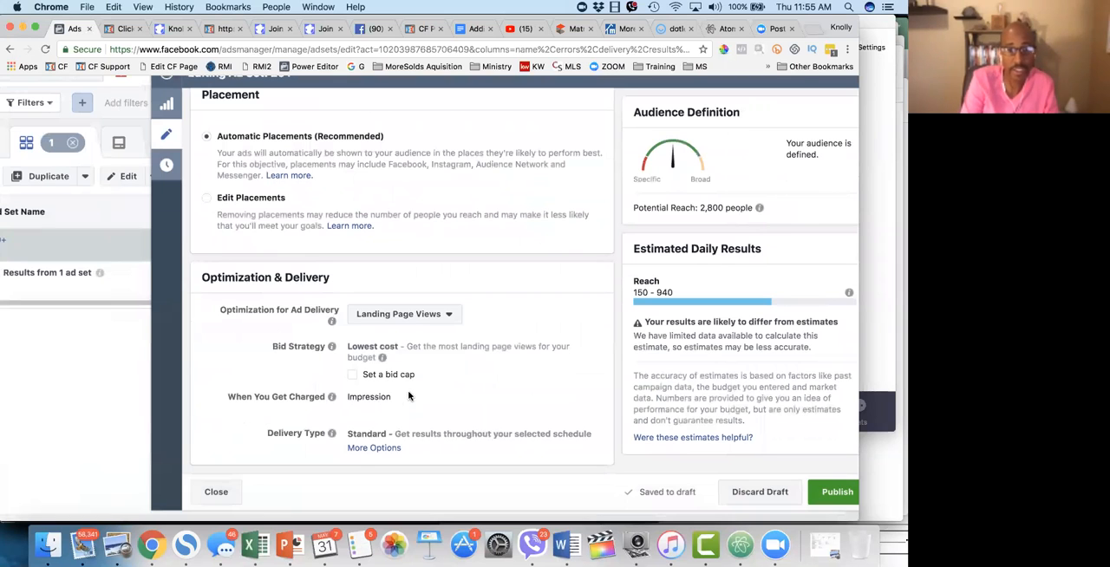
Step: Try Link Clicks as the ad delivery optimization with Link Click (CPC) charging, and reselect Link Clicks
{"action": "left_click", "coordinate": [413, 318]}
{"action": "left_click", "coordinate": [409, 343]}
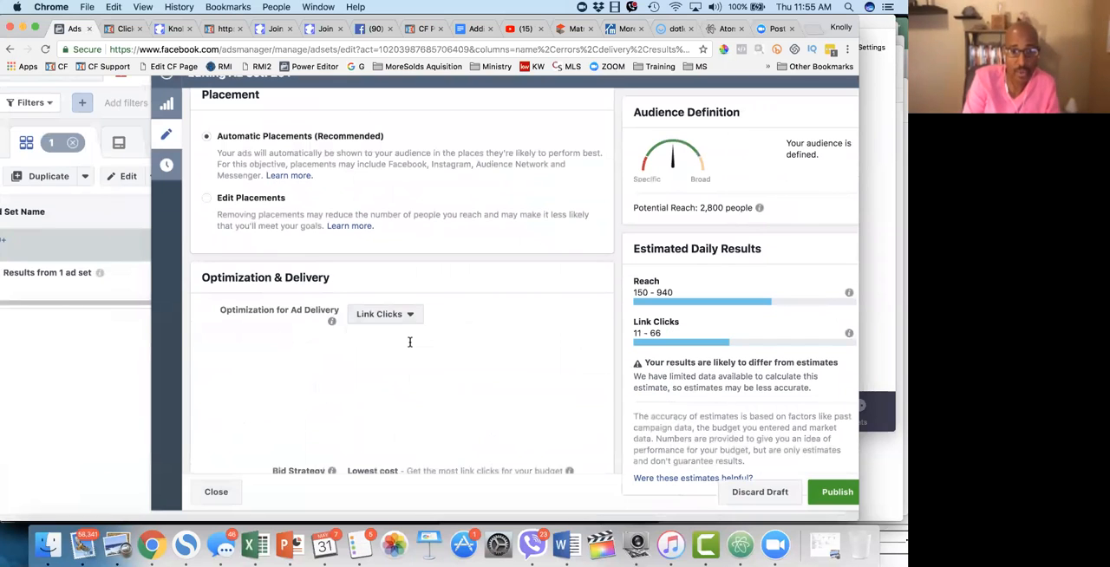
{"action": "scroll", "coordinate": [431, 392], "scroll_direction": "down", "scroll_amount": 3}
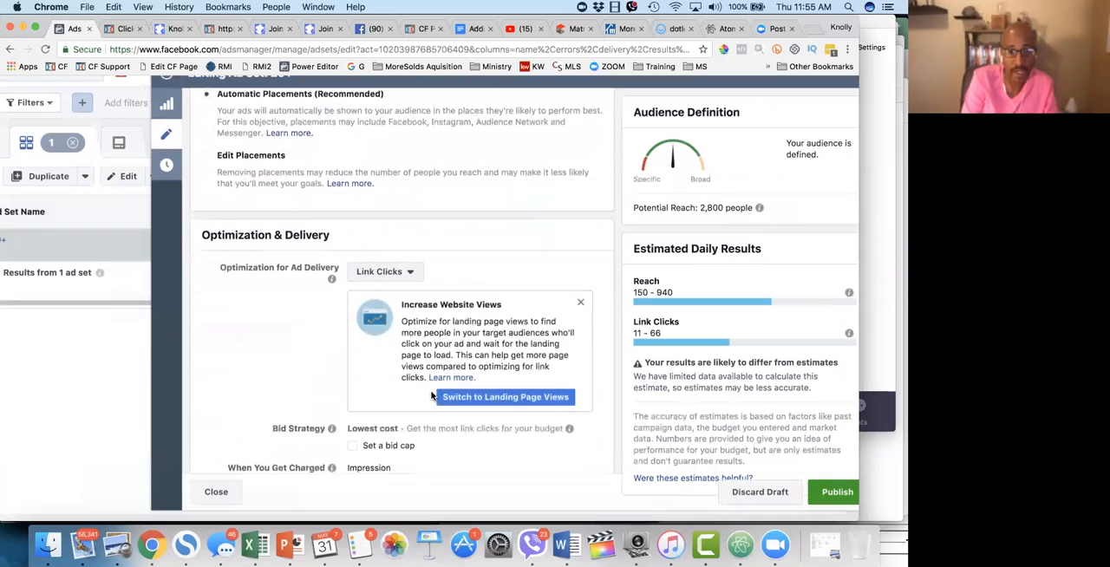
{"action": "scroll", "coordinate": [430, 390], "scroll_direction": "down", "scroll_amount": 1}
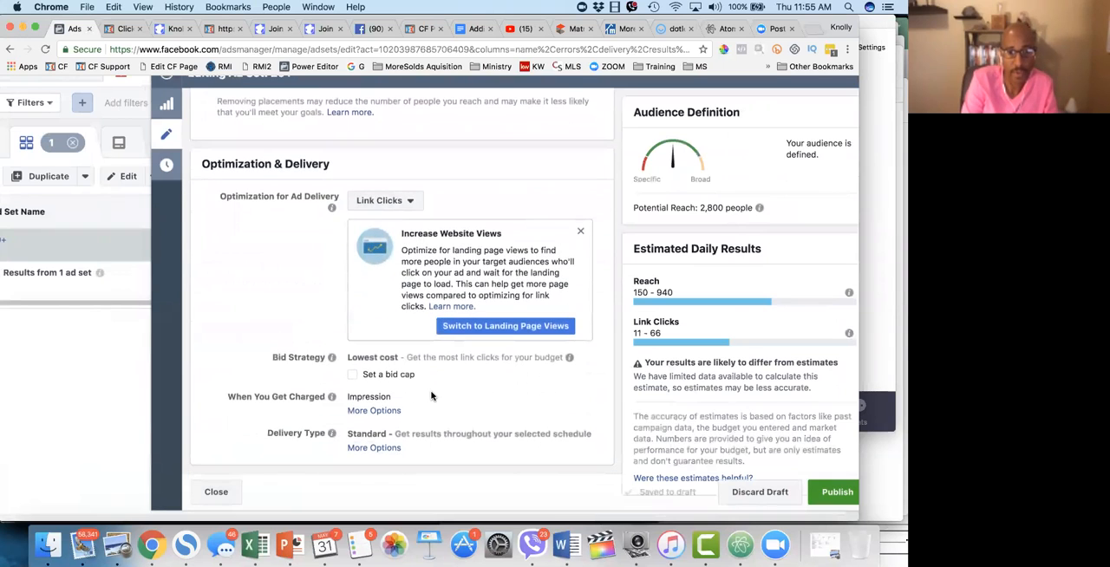
{"action": "left_click", "coordinate": [373, 411]}
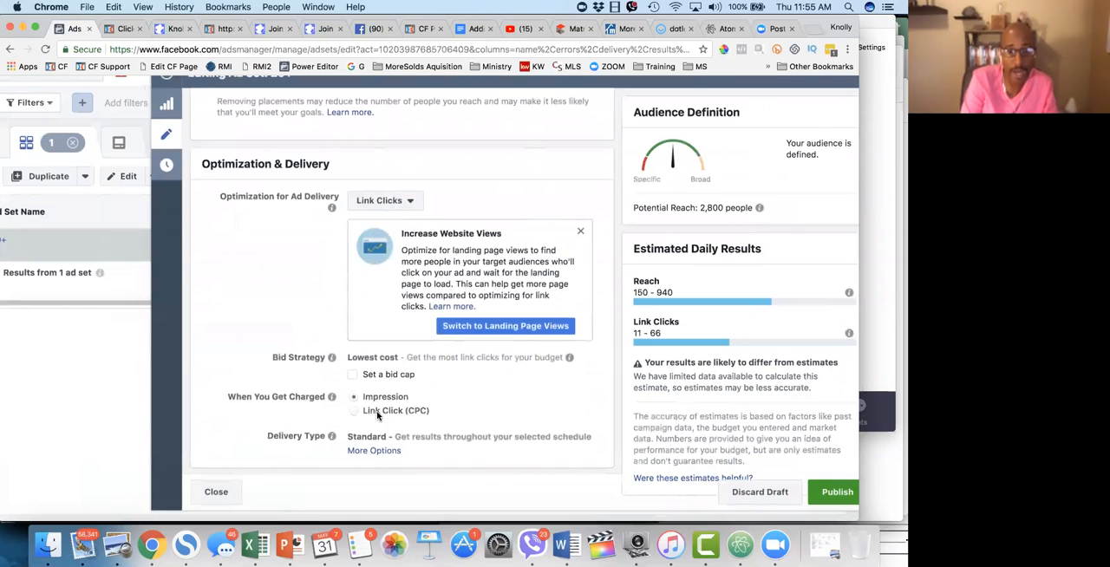
{"action": "left_click", "coordinate": [353, 412]}
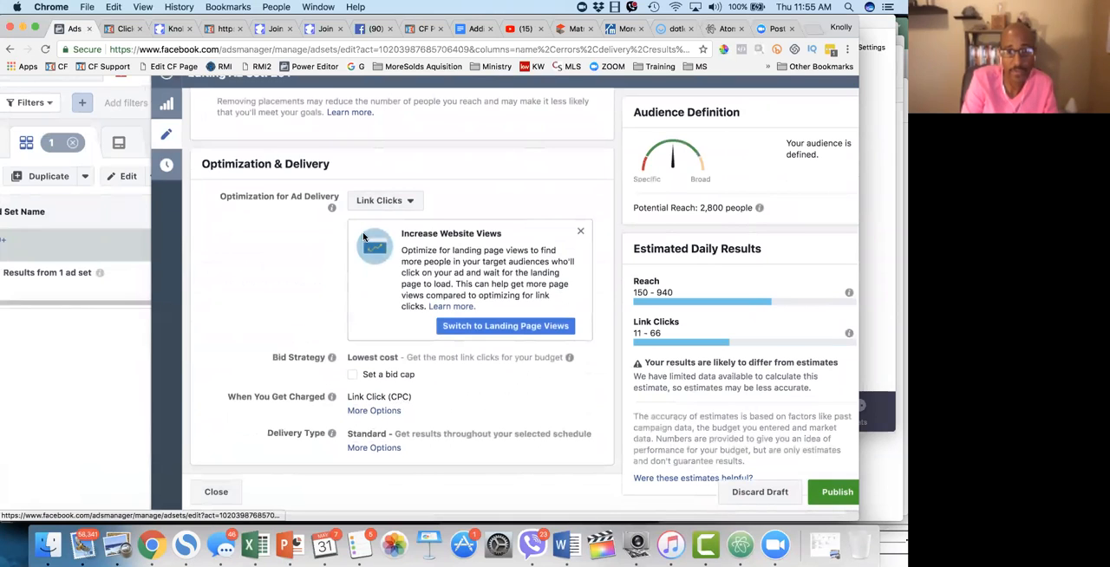
{"action": "left_click", "coordinate": [382, 203]}
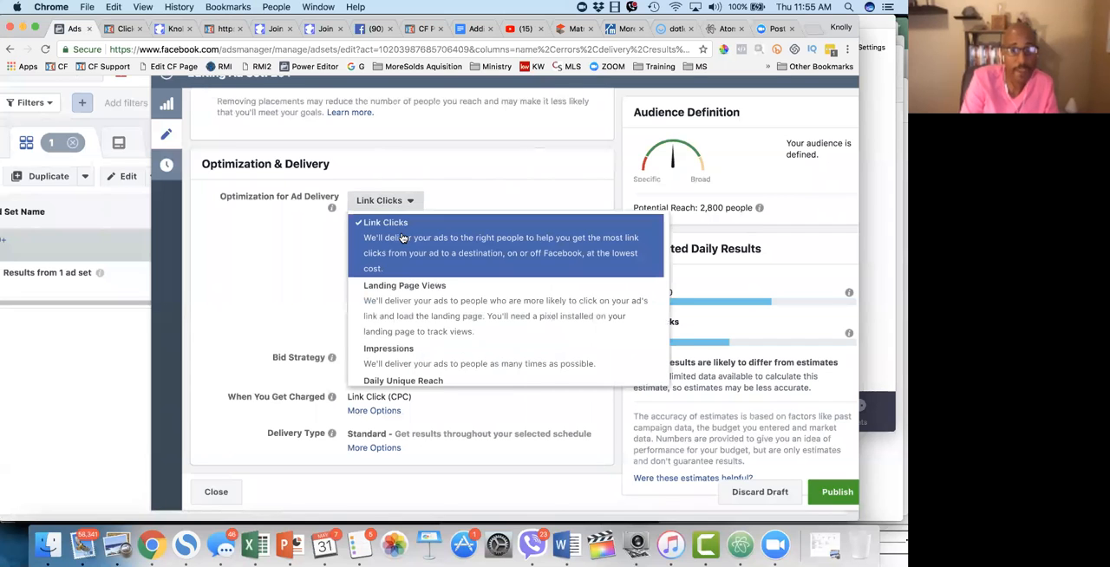
{"action": "left_click", "coordinate": [402, 231]}
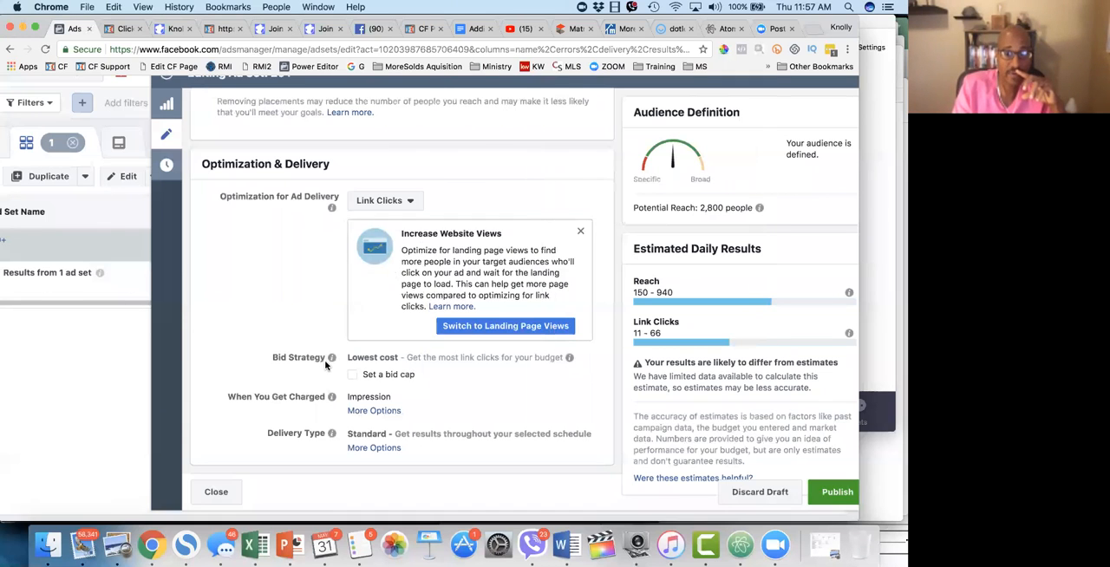
Step: Try a bid cap per link click under the Lowest cost bid strategy, and turn the cap off again
{"action": "mouse_move", "coordinate": [333, 360]}
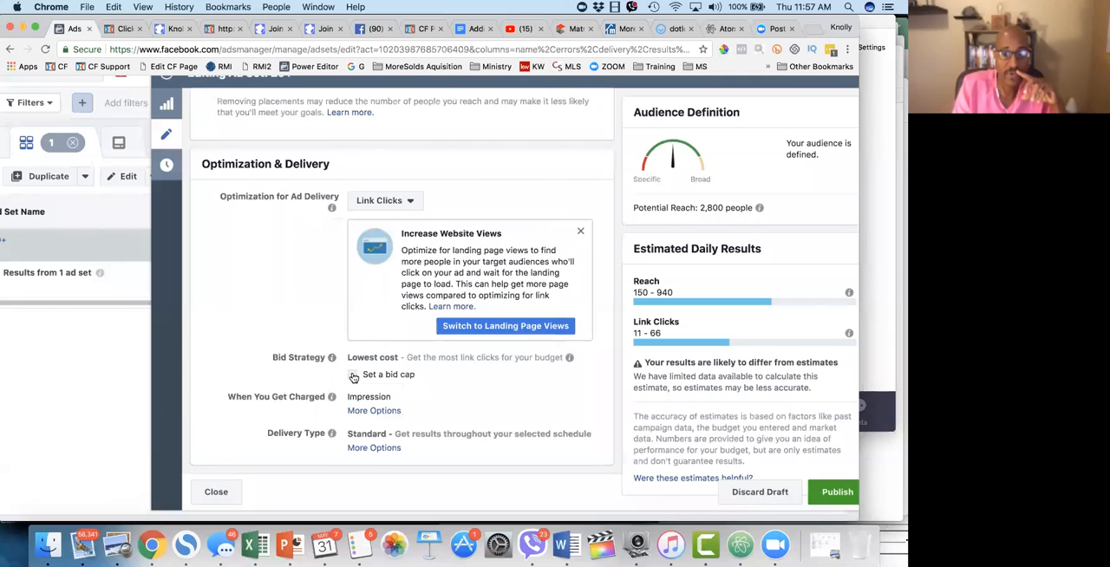
{"action": "left_click", "coordinate": [354, 375]}
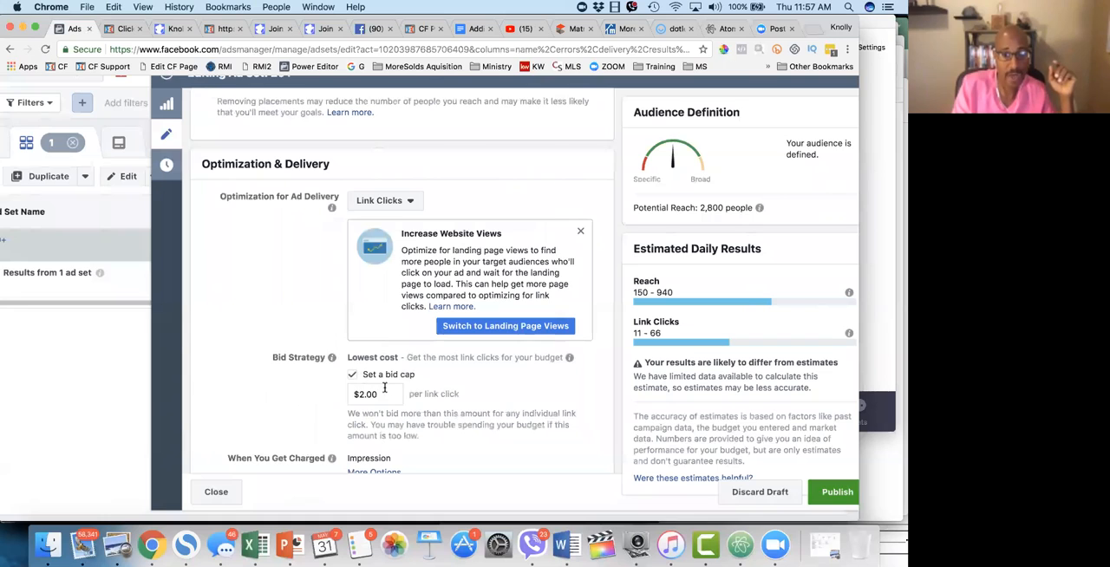
{"action": "left_click", "coordinate": [381, 399]}
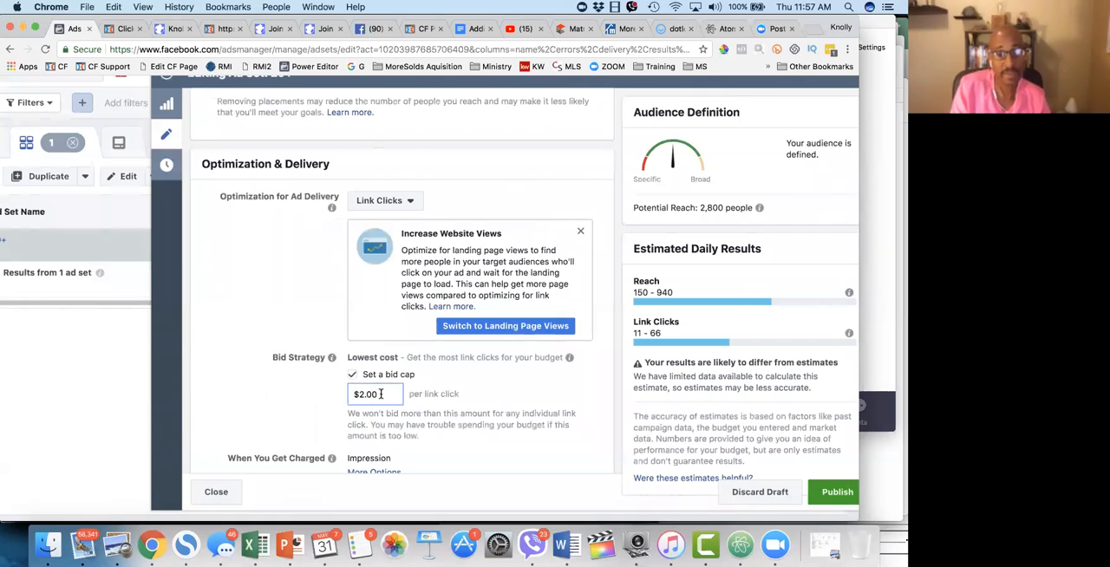
{"action": "left_click", "coordinate": [352, 376]}
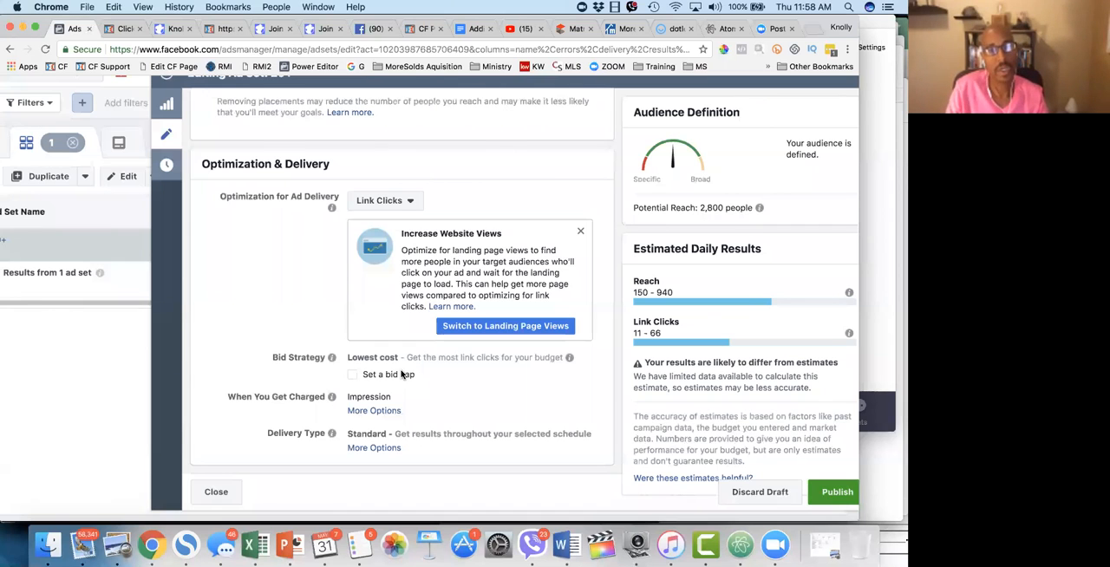
Step: Set Optimization for Ad Delivery to Landing Page Views and expand the Delivery Type options
{"action": "left_click", "coordinate": [408, 201]}
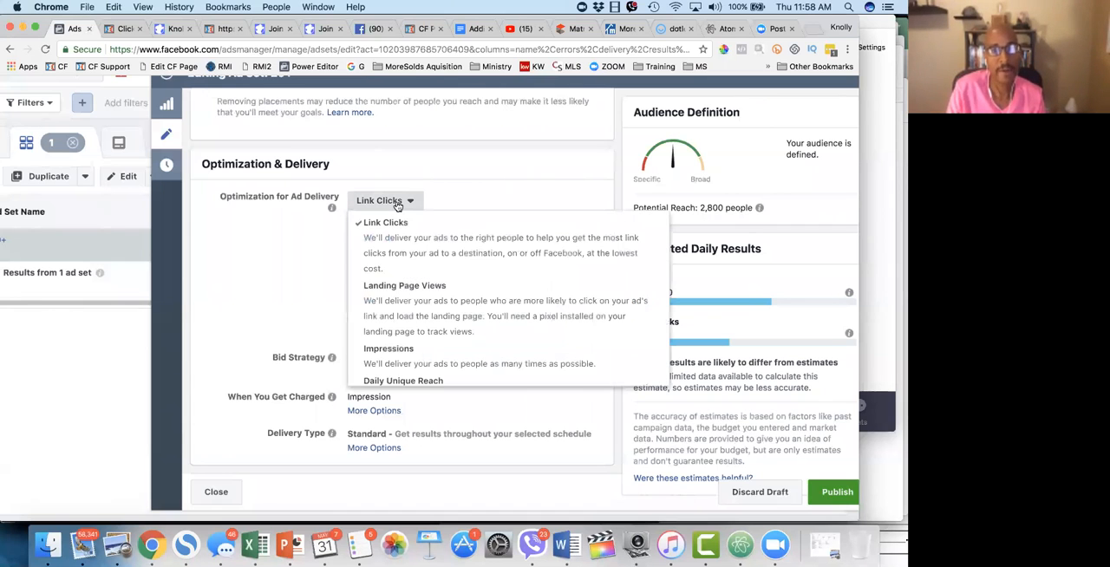
{"action": "left_click", "coordinate": [425, 298]}
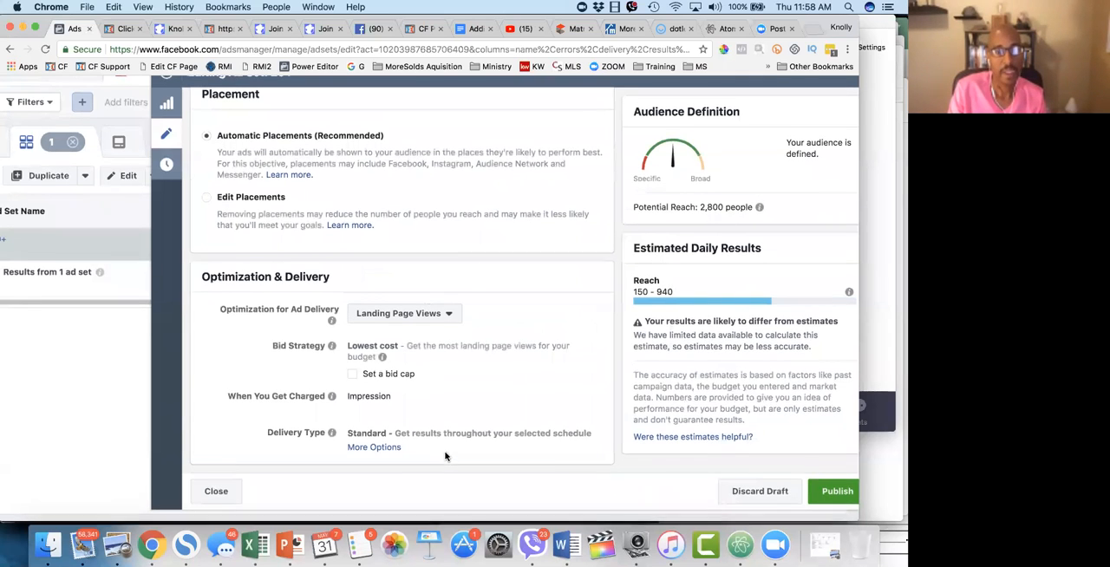
{"action": "left_click", "coordinate": [382, 449]}
Step: Review the Standard and Accelerated delivery types along with the ad set's placement, audience, budget and schedule settings
{"action": "scroll", "coordinate": [433, 438], "scroll_direction": "down", "scroll_amount": 1}
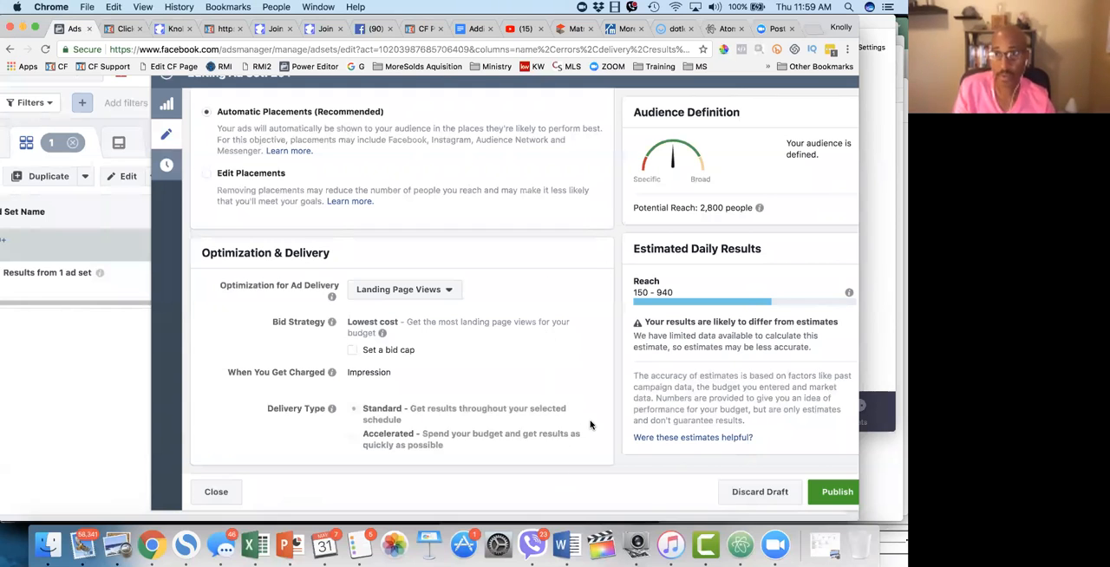
{"action": "scroll", "coordinate": [492, 376], "scroll_direction": "down", "scroll_amount": 1}
{"action": "scroll", "coordinate": [492, 376], "scroll_direction": "up", "scroll_amount": 2}
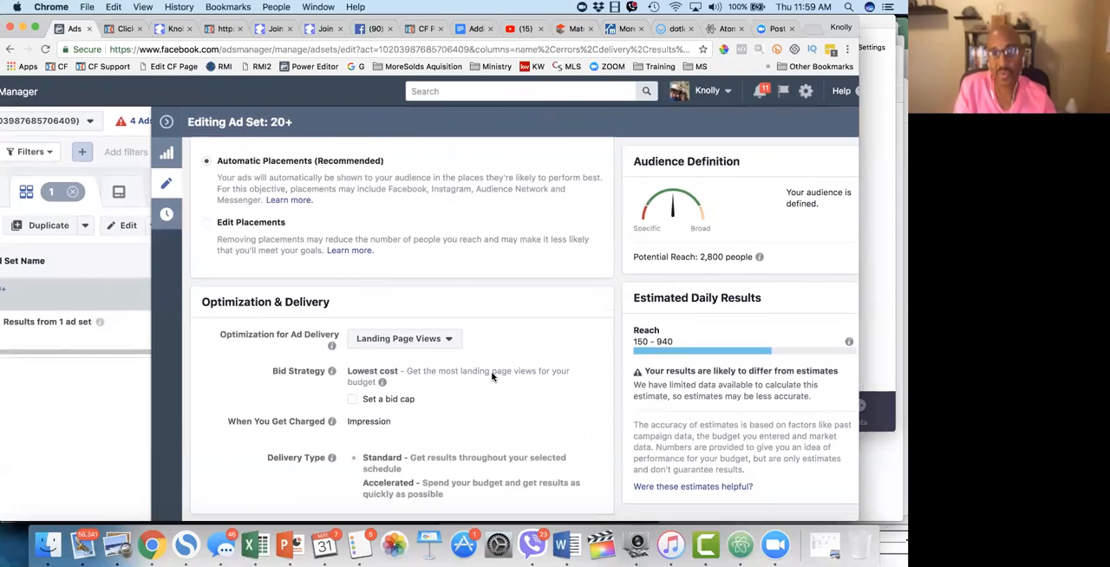
{"action": "scroll", "coordinate": [492, 376], "scroll_direction": "down", "scroll_amount": 2}
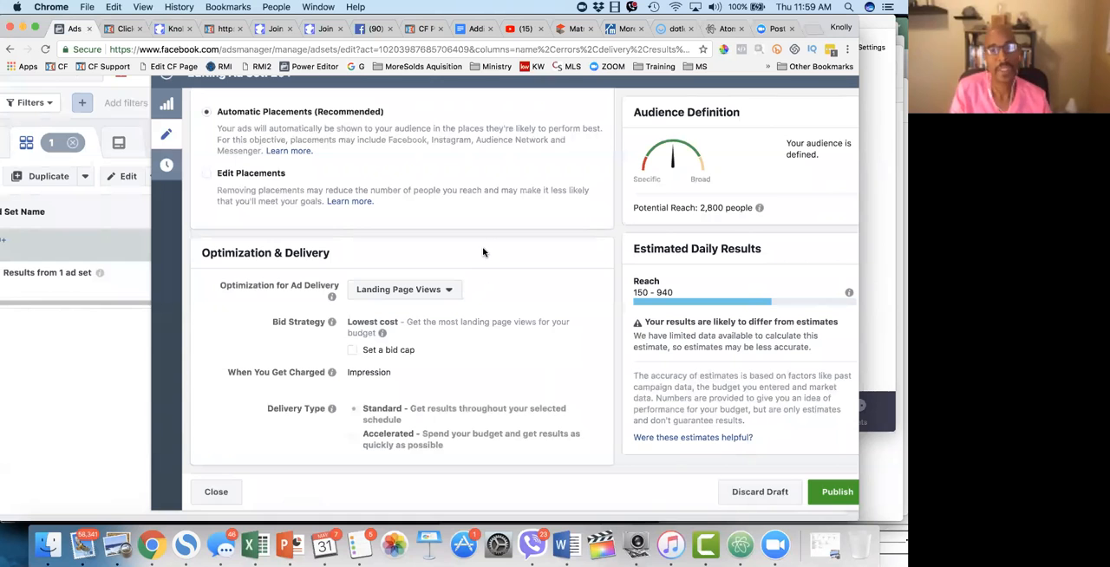
{"action": "scroll", "coordinate": [482, 248], "scroll_direction": "up", "scroll_amount": 6}
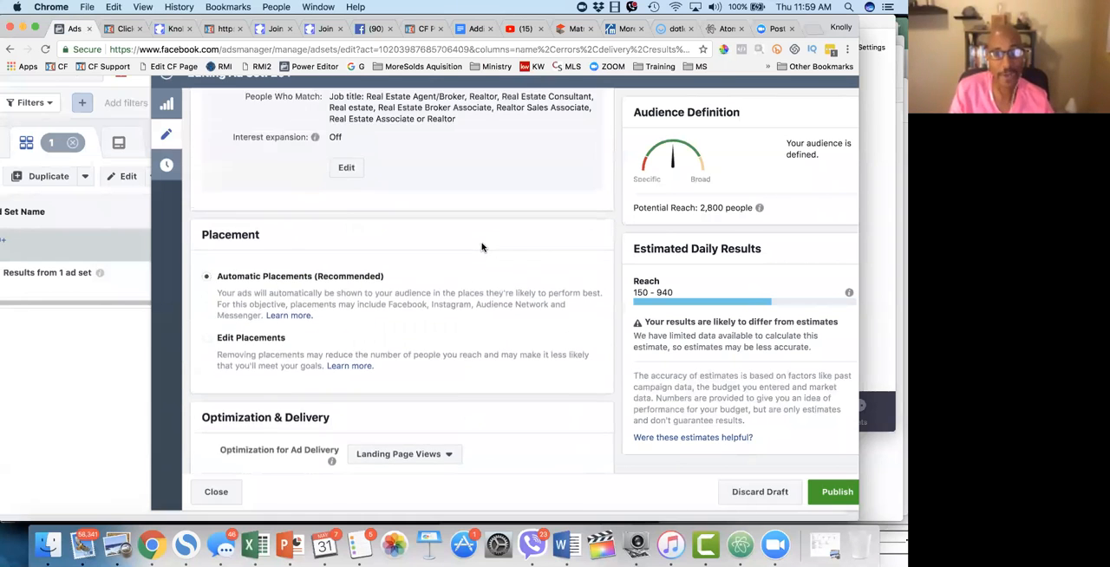
{"action": "scroll", "coordinate": [482, 247], "scroll_direction": "up", "scroll_amount": 8}
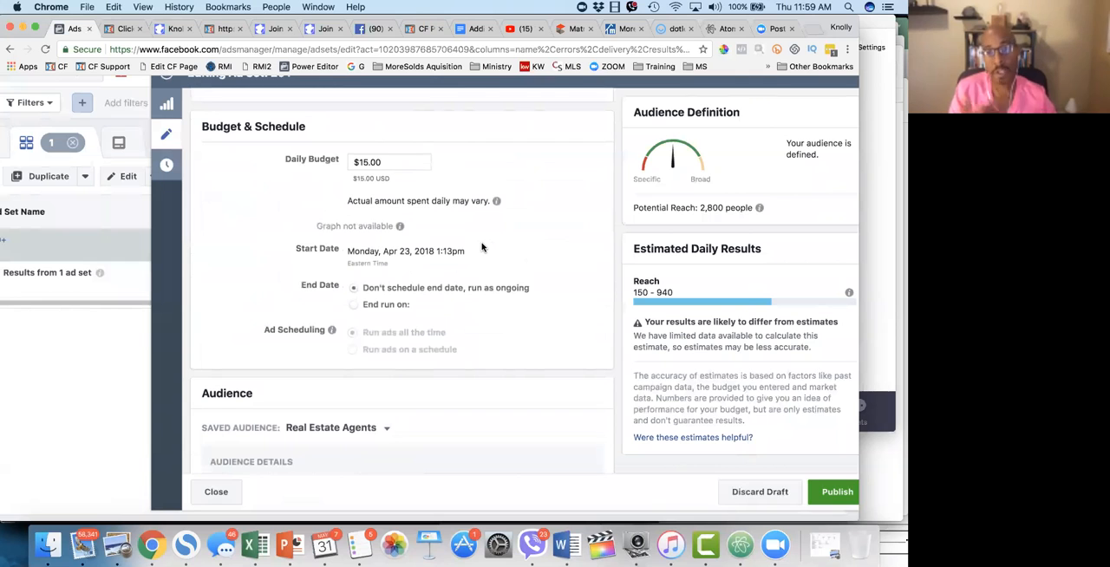
{"action": "scroll", "coordinate": [468, 428], "scroll_direction": "down", "scroll_amount": 10}
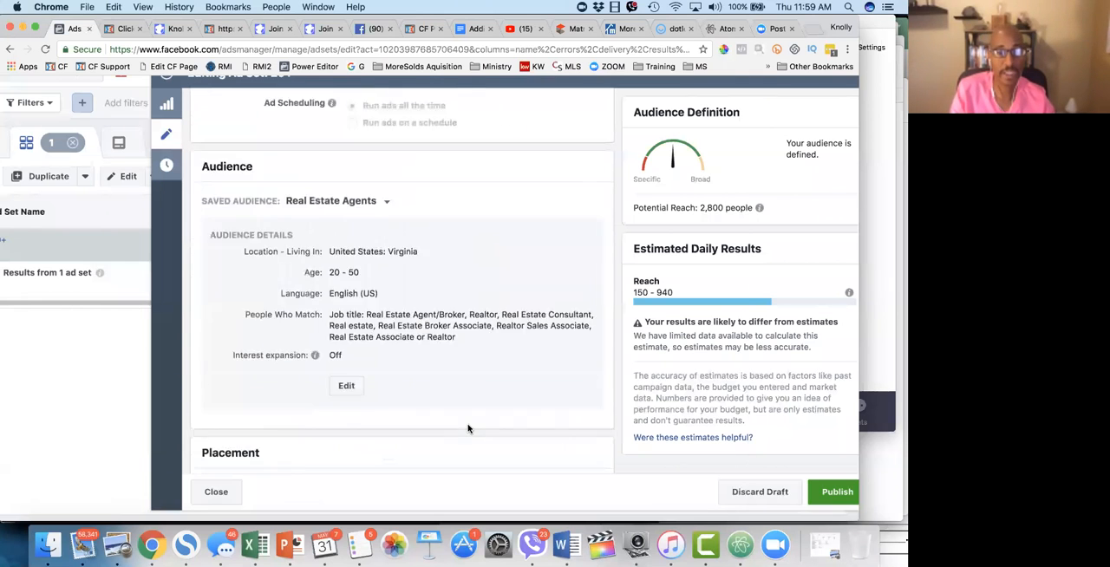
{"action": "scroll", "coordinate": [468, 428], "scroll_direction": "down", "scroll_amount": 5}
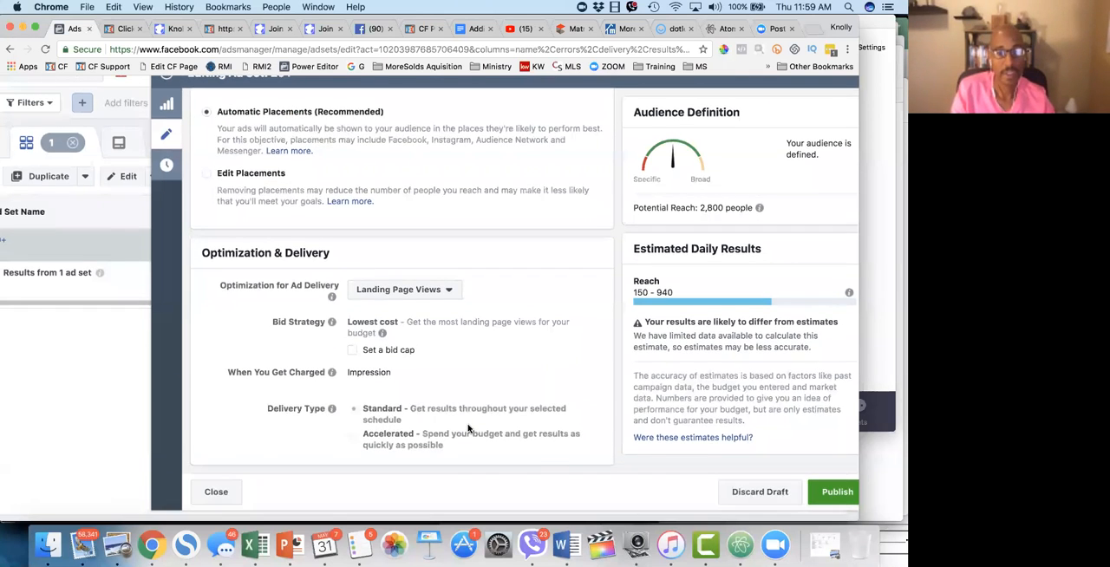
Step: Go to the MegaAgent10-Traffic campaign settings and open the optional Campaign Spending Limit for entry
{"action": "scroll", "coordinate": [469, 427], "scroll_direction": "up", "scroll_amount": 15}
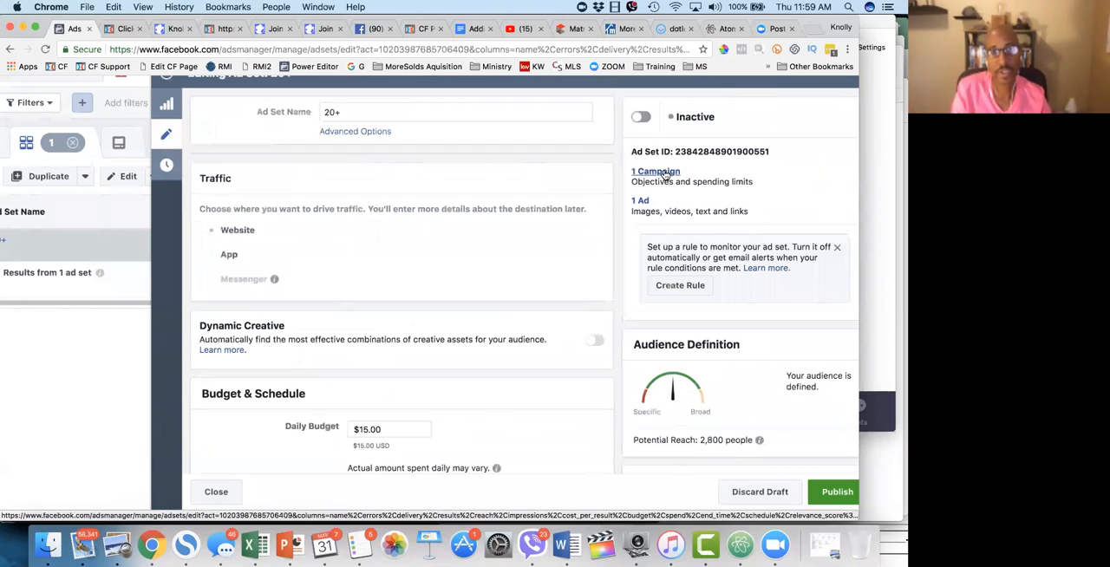
{"action": "scroll", "coordinate": [384, 218], "scroll_direction": "up", "scroll_amount": 1}
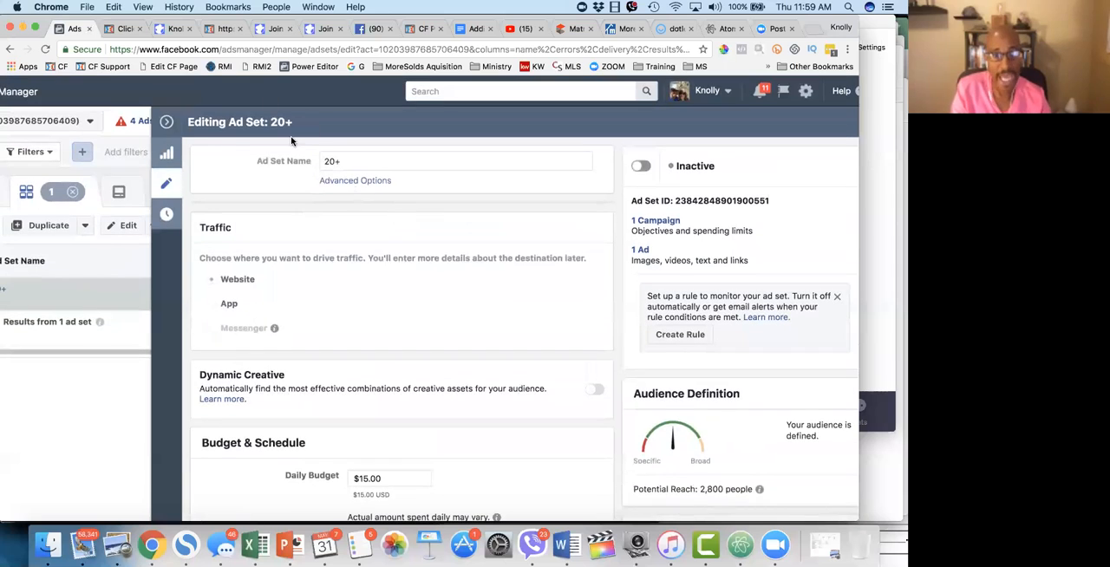
{"action": "left_click", "coordinate": [667, 221]}
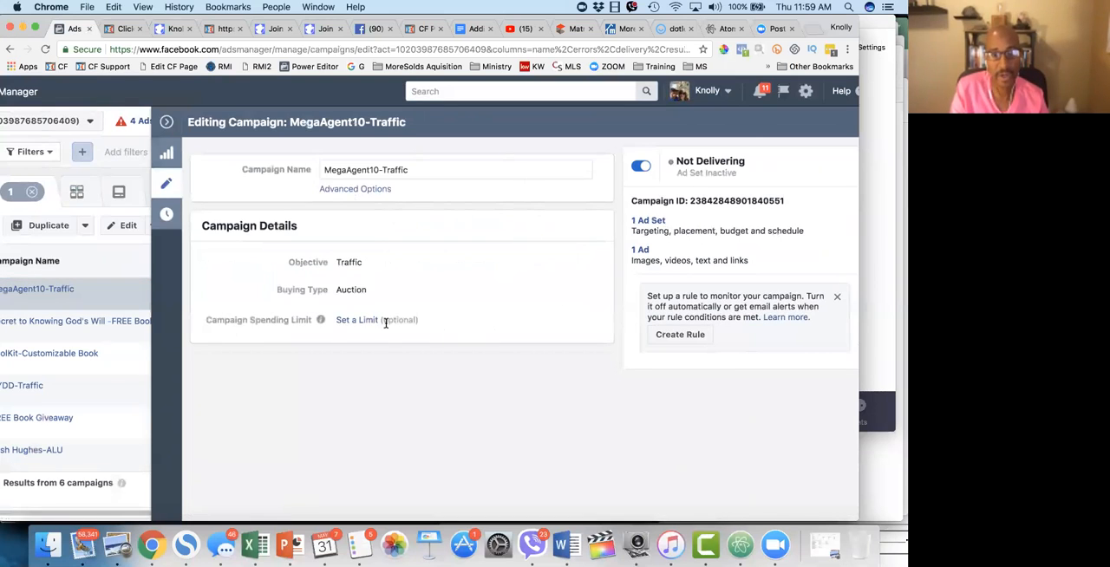
{"action": "left_click", "coordinate": [352, 320]}
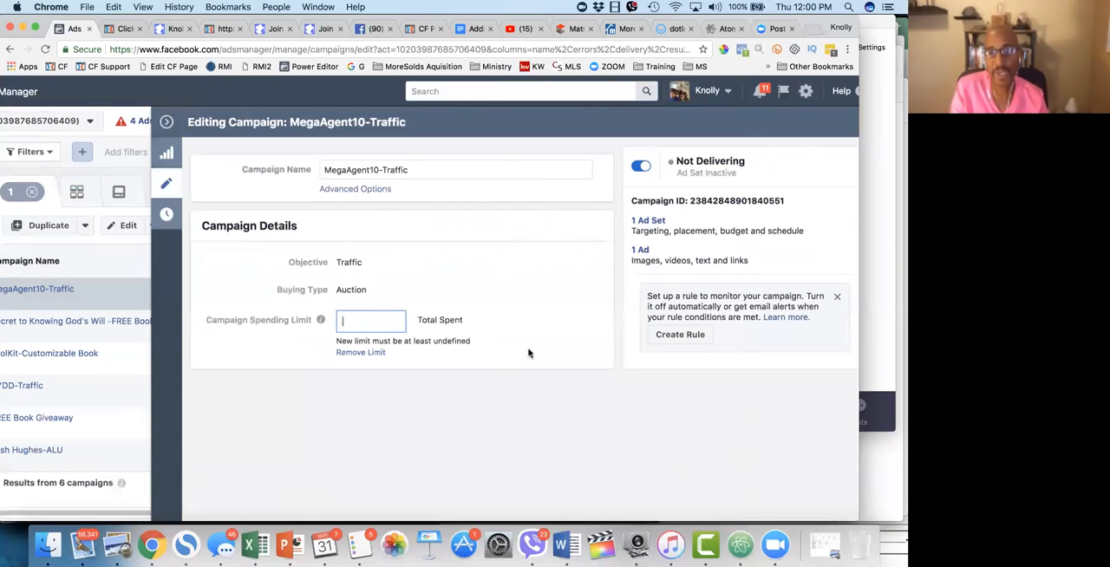
Step: Open the 10Listings - Traffic ad and examine its identity, image, text and website URL settings
{"action": "left_click", "coordinate": [639, 251]}
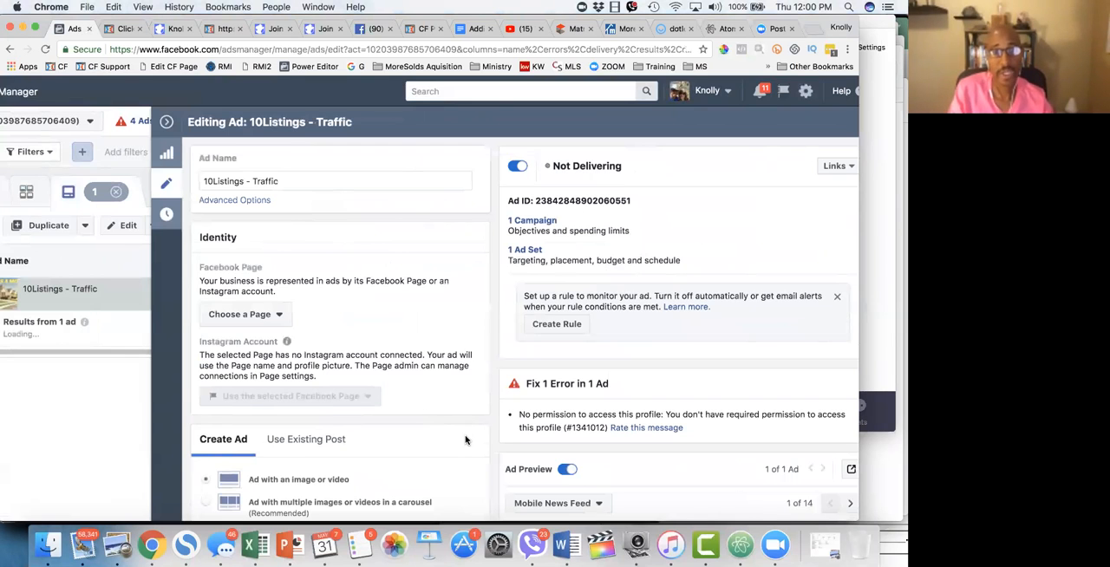
{"action": "scroll", "coordinate": [465, 440], "scroll_direction": "down", "scroll_amount": 8}
{"action": "scroll", "coordinate": [466, 436], "scroll_direction": "down", "scroll_amount": 16}
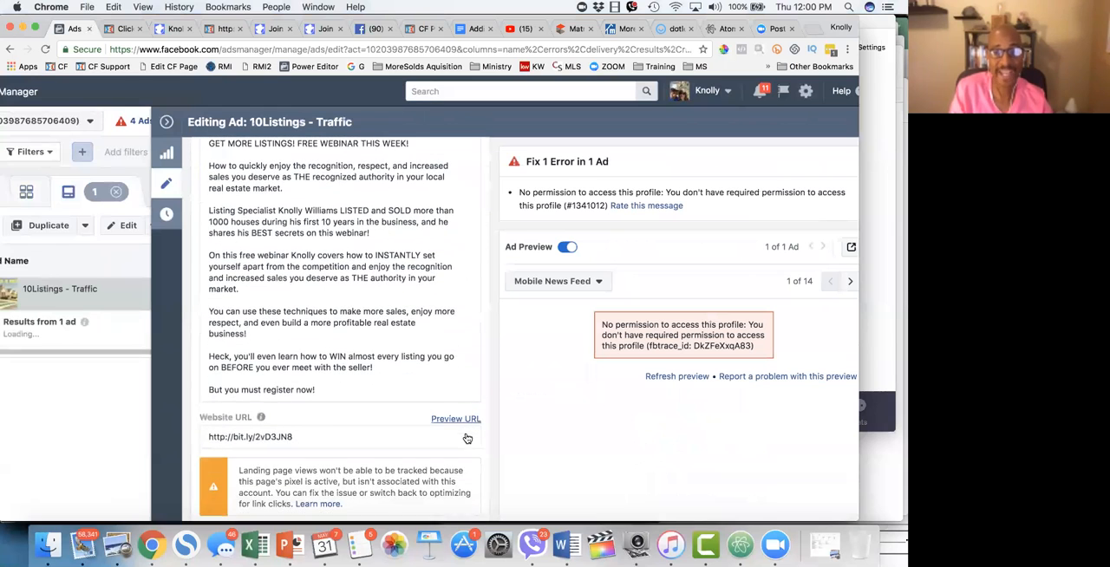
{"action": "scroll", "coordinate": [466, 438], "scroll_direction": "down", "scroll_amount": 12}
{"action": "scroll", "coordinate": [466, 436], "scroll_direction": "up", "scroll_amount": 20}
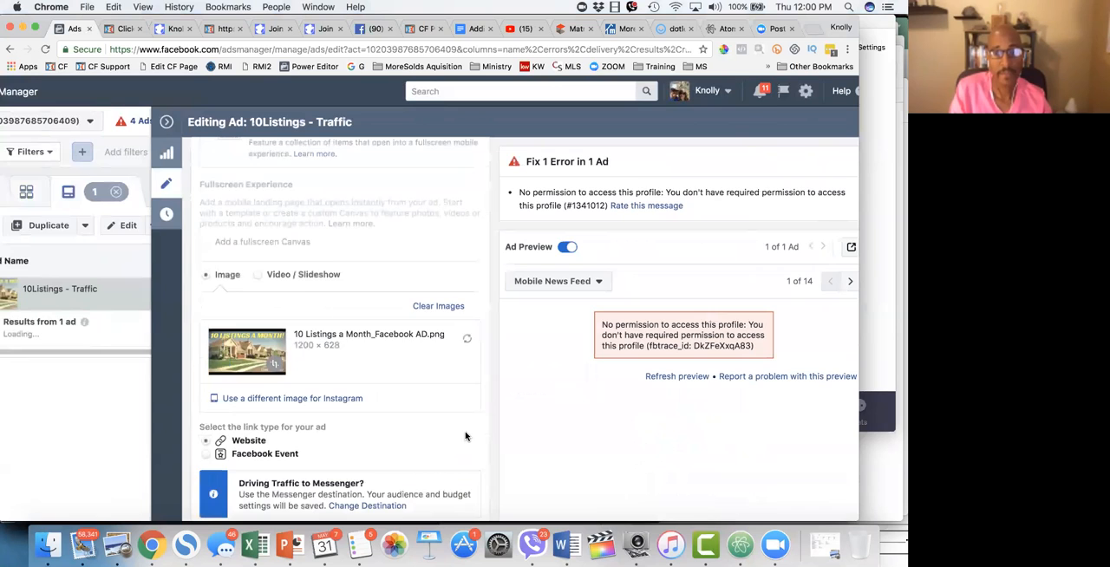
{"action": "scroll", "coordinate": [466, 436], "scroll_direction": "up", "scroll_amount": 5}
Step: Return to the 20+ ad set by way of its campaign and view the schedule and audience settings
{"action": "left_click", "coordinate": [547, 223]}
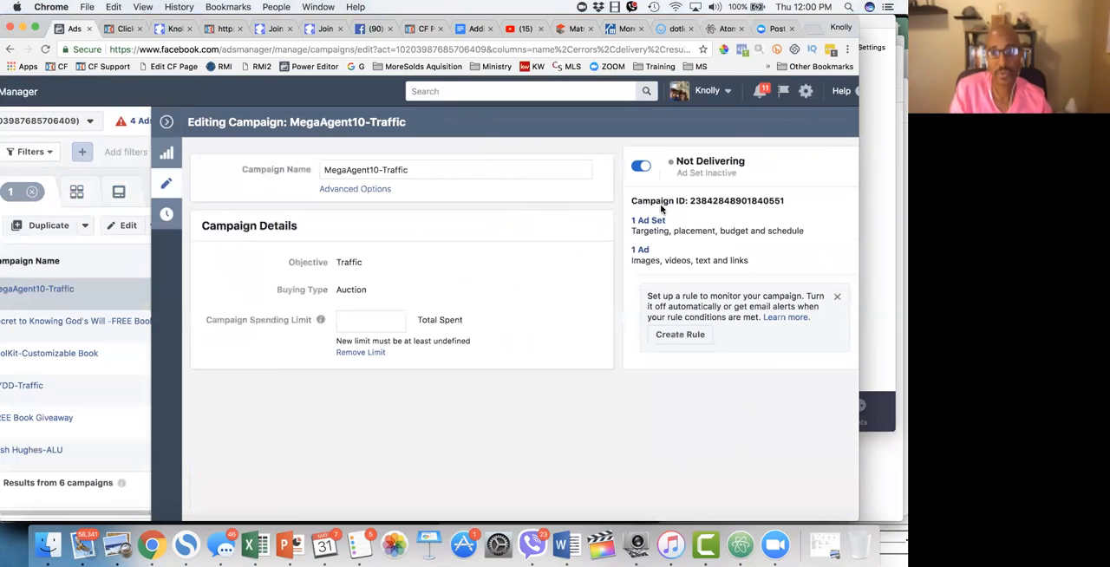
{"action": "left_click", "coordinate": [650, 221]}
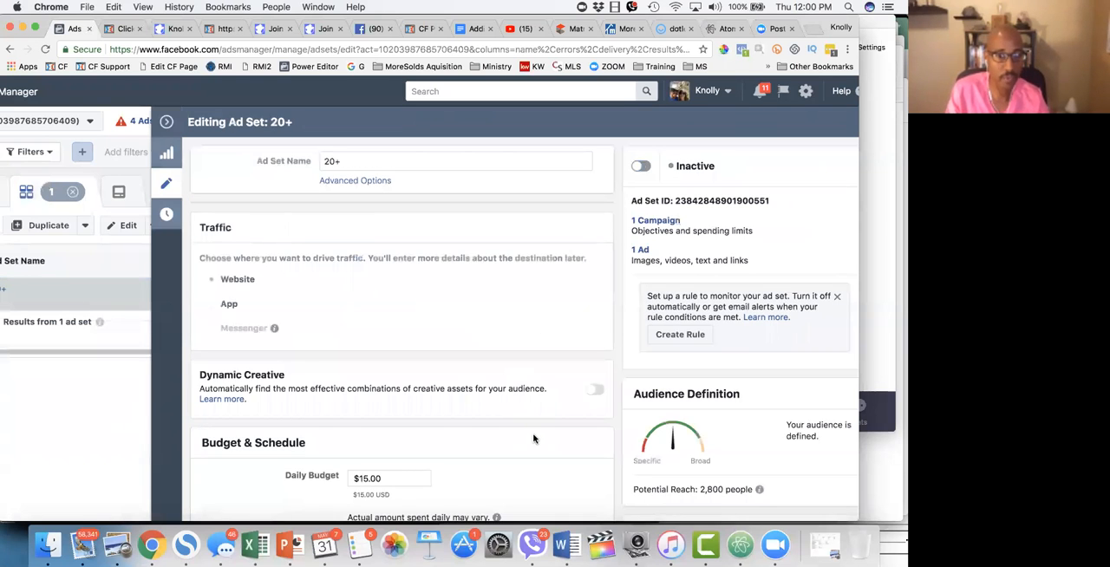
{"action": "scroll", "coordinate": [534, 439], "scroll_direction": "down", "scroll_amount": 10}
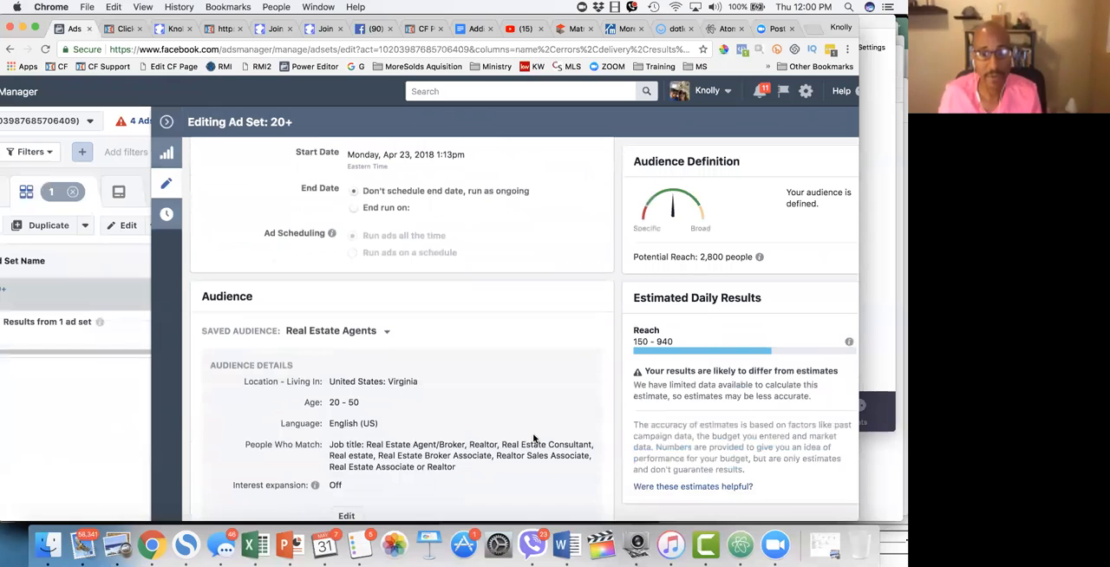